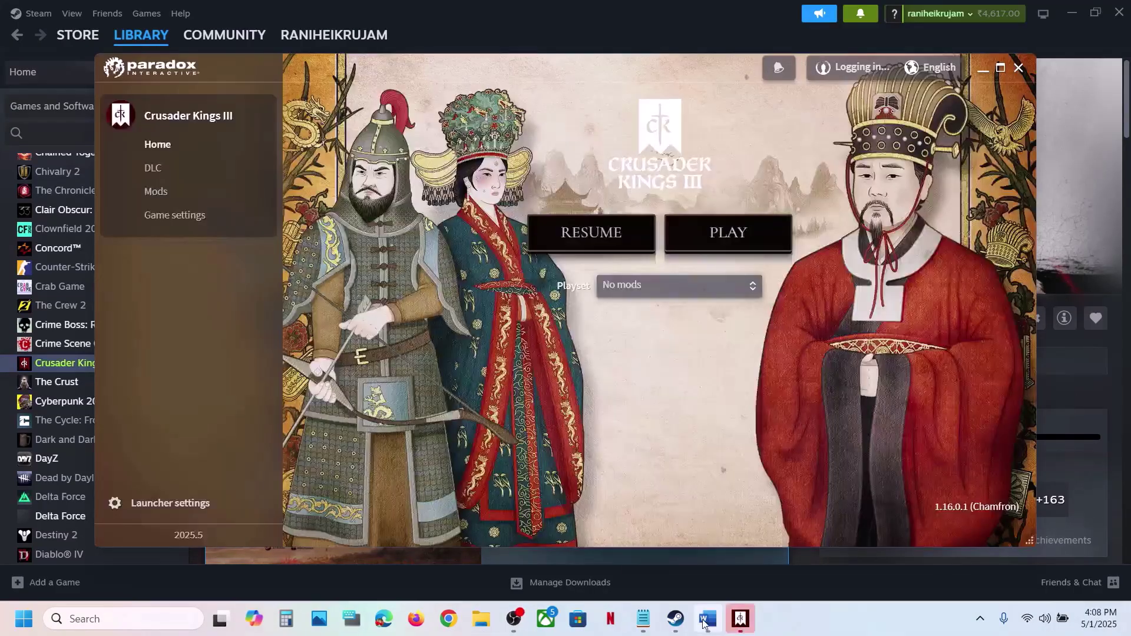
- Bring up Word's Step 1 note 'Select vulkan in the launcher', highlight it, then minimize Word
{"action": "left_click", "coordinate": [705, 620]}
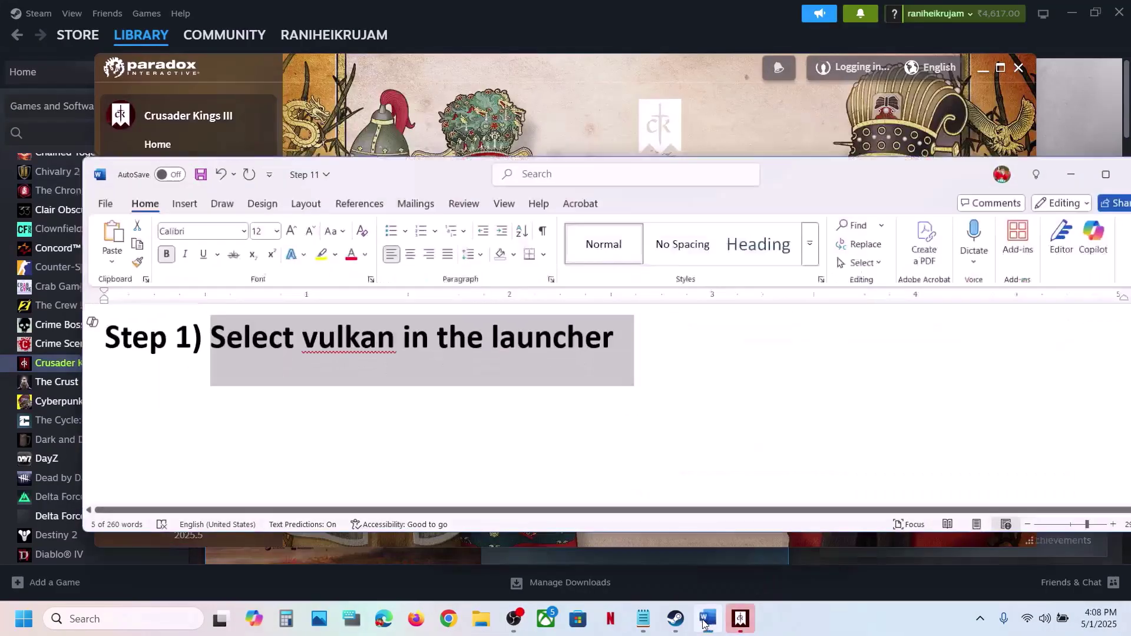
{"action": "left_click", "coordinate": [265, 336]}
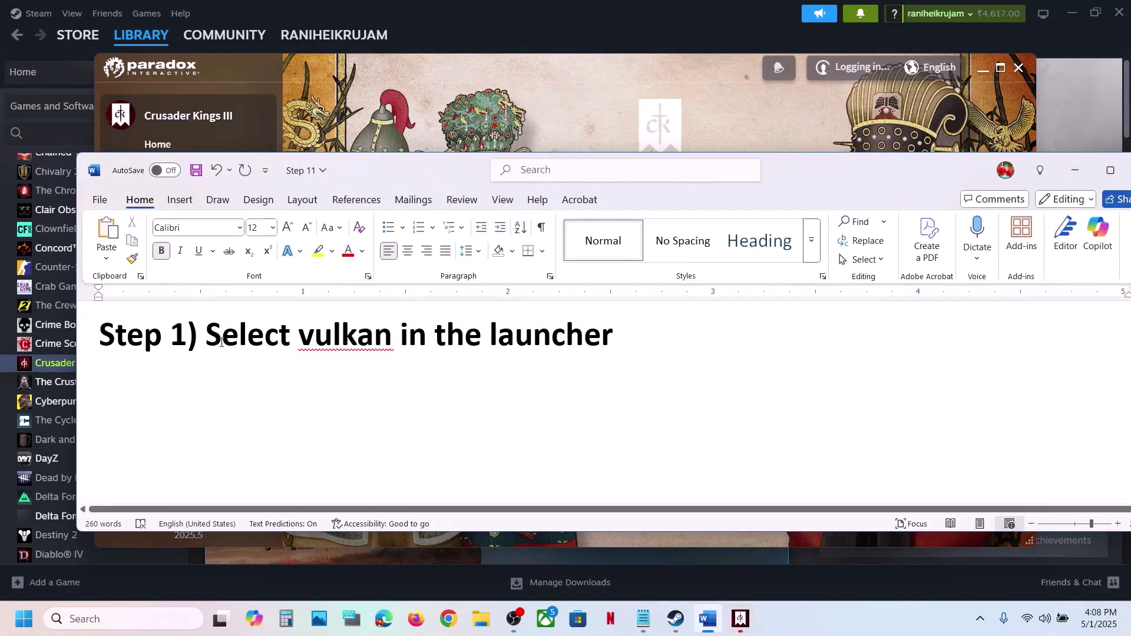
{"action": "left_click_drag", "start_coordinate": [221, 342], "coordinate": [612, 344]}
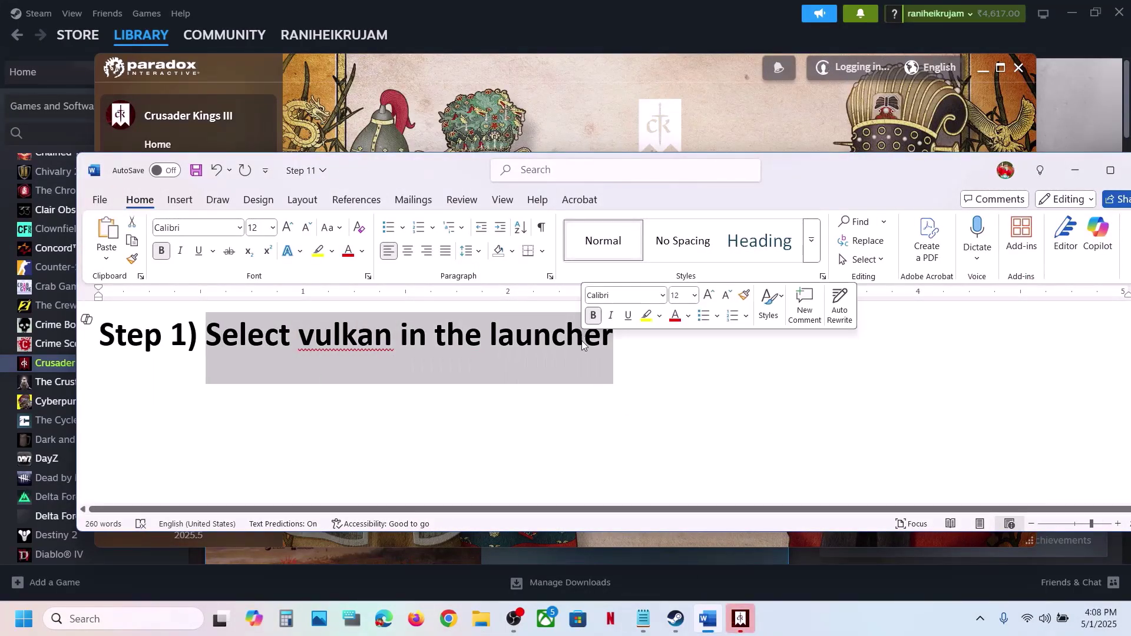
{"action": "left_click", "coordinate": [1073, 170]}
{"action": "left_click", "coordinate": [1075, 105]}
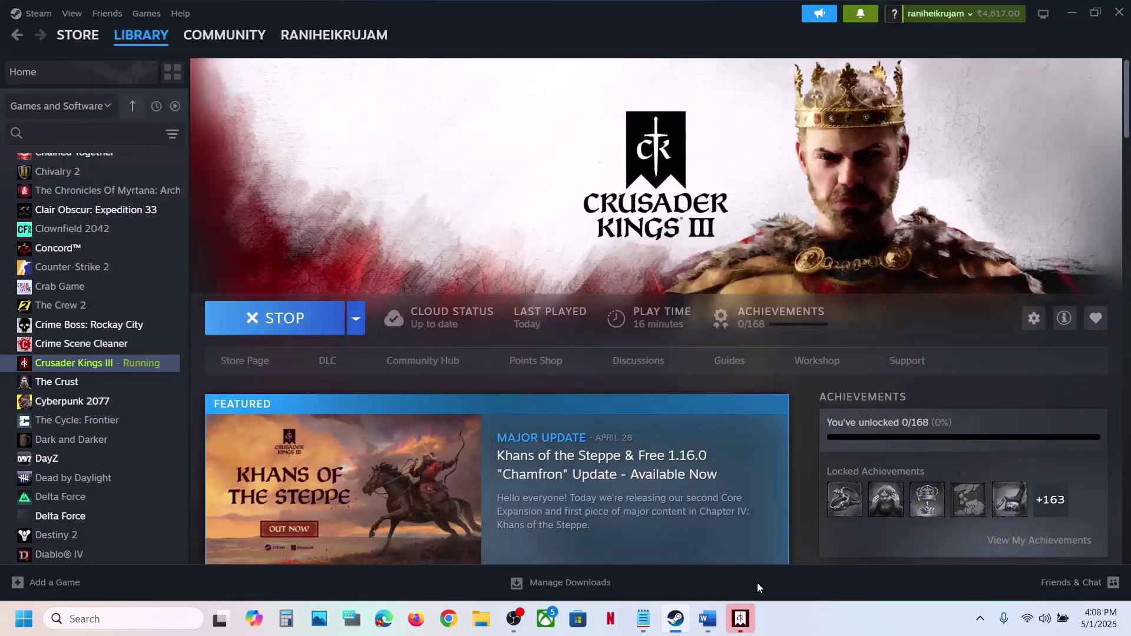
- Switch Crusader Kings III's renderer from DX11 to Vulkan in Paradox Launcher's game settings, then close it
{"action": "left_click", "coordinate": [740, 619]}
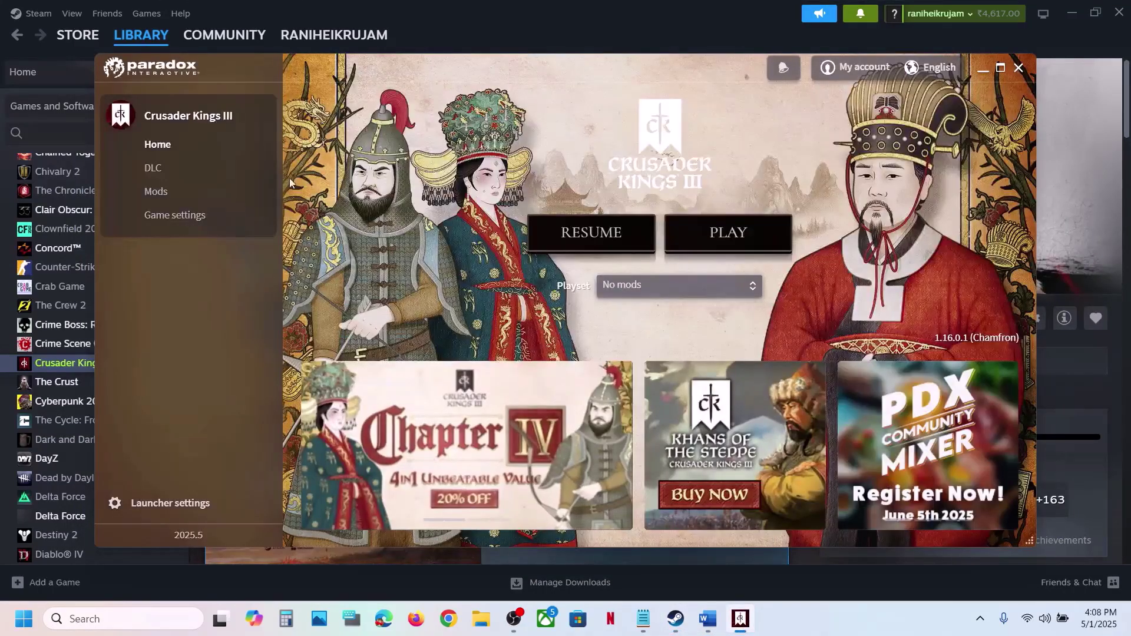
{"action": "left_click", "coordinate": [185, 221]}
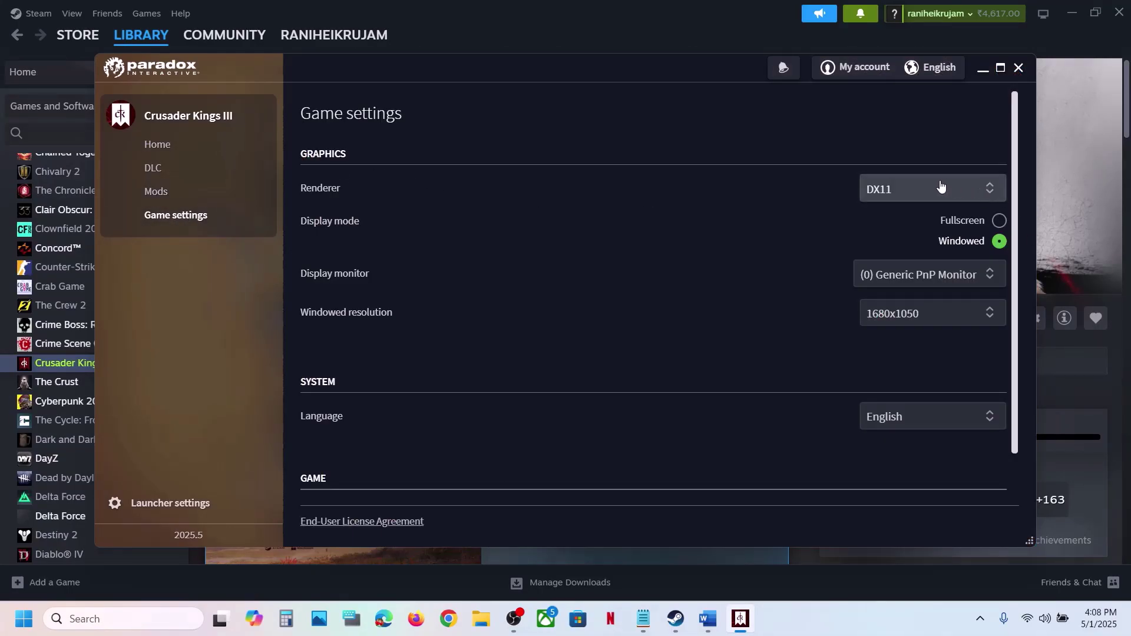
{"action": "left_click", "coordinate": [919, 189]}
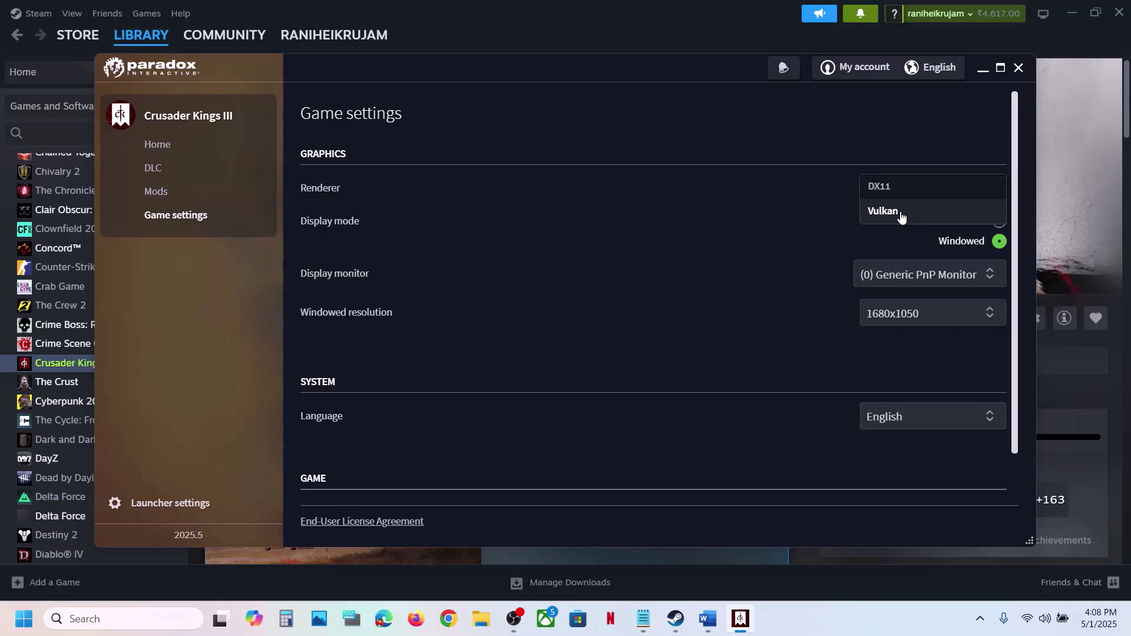
{"action": "left_click", "coordinate": [900, 213]}
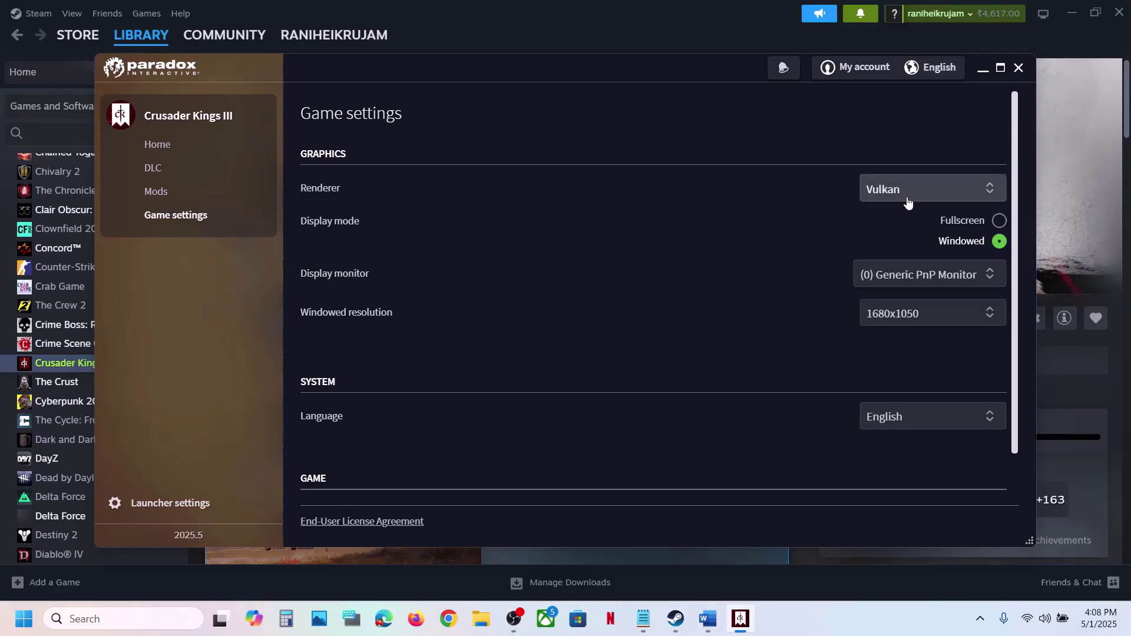
{"action": "left_click", "coordinate": [908, 202]}
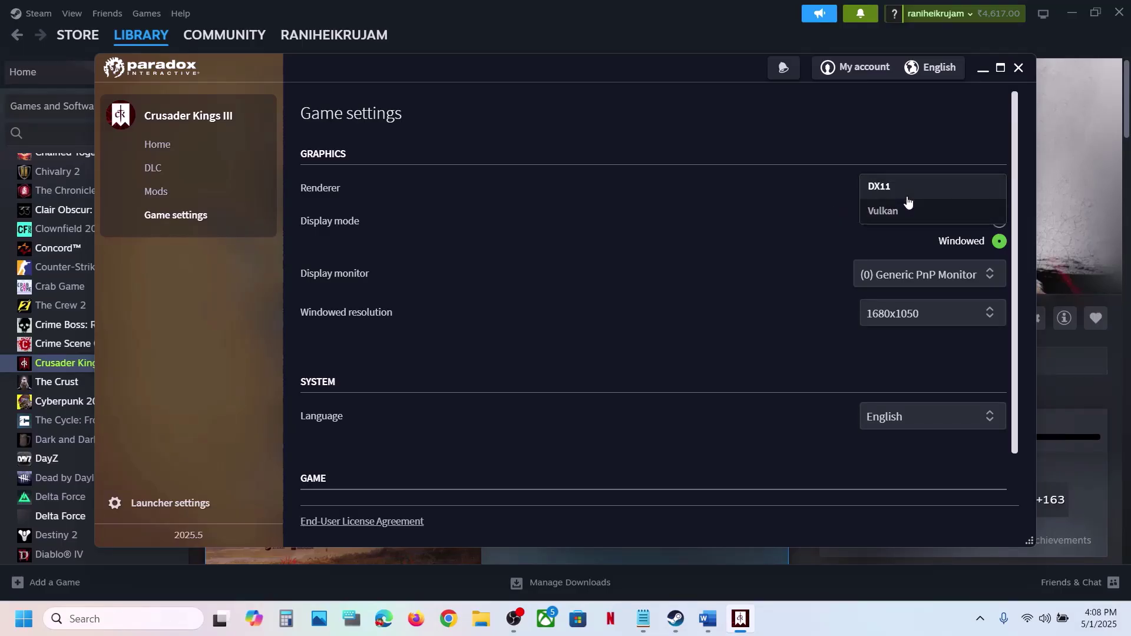
{"action": "left_click", "coordinate": [737, 124]}
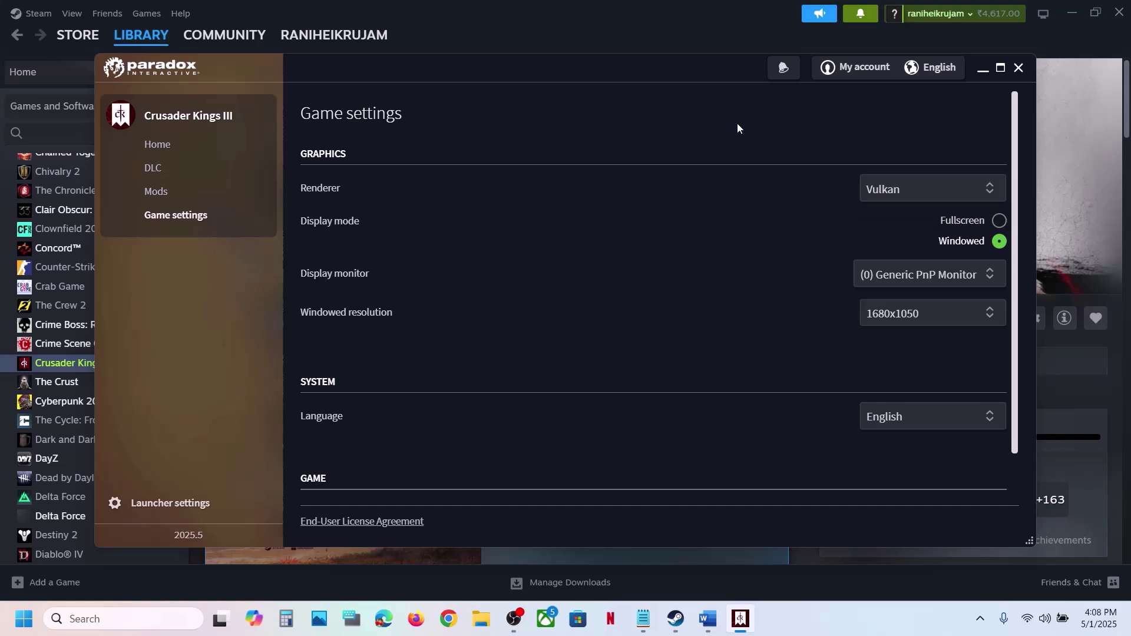
{"action": "left_click", "coordinate": [1019, 68]}
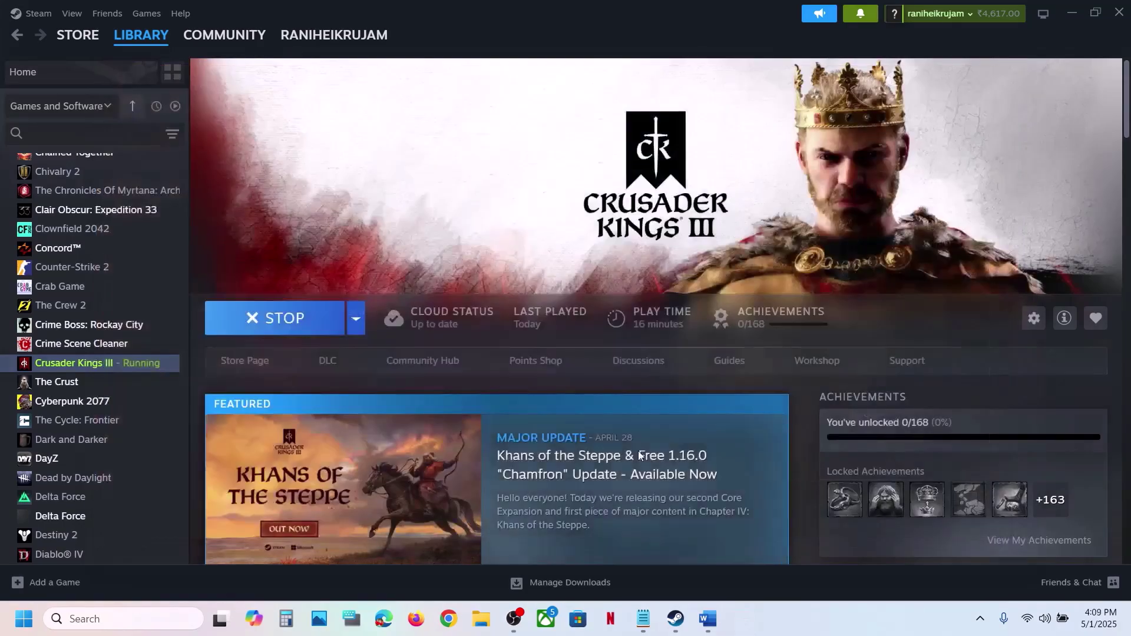
- Scroll Word to Step 2 and highlight the '-vulkan/-dx11/-dx12' launch options text, then return to Steam
{"action": "left_click", "coordinate": [707, 619]}
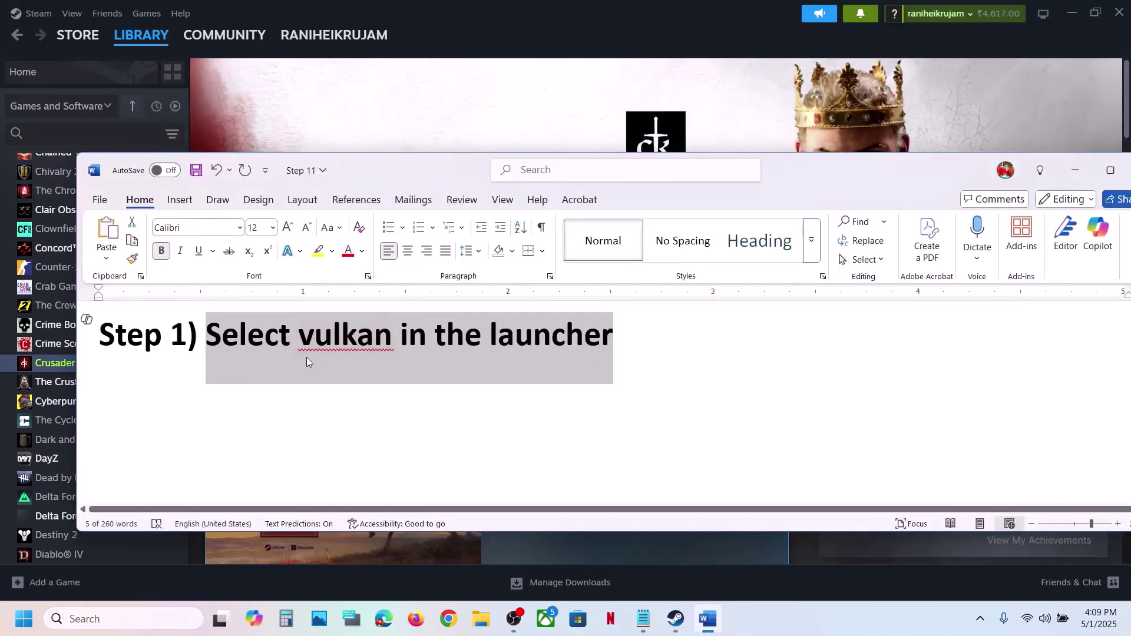
{"action": "left_click", "coordinate": [302, 344]}
{"action": "double_click", "coordinate": [301, 345]}
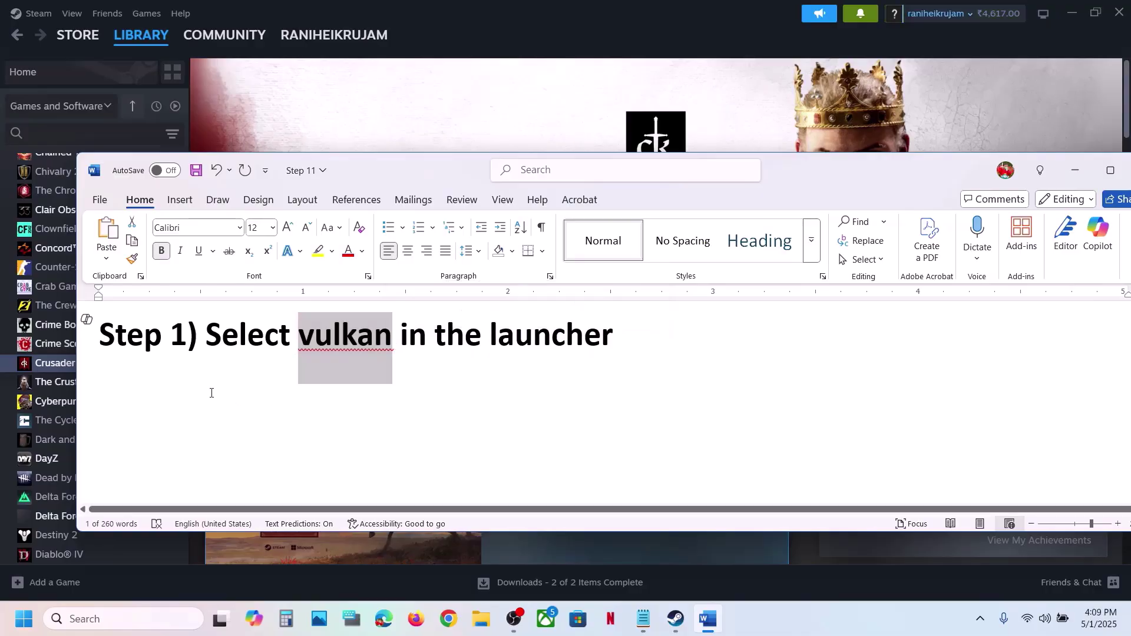
{"action": "left_click", "coordinate": [252, 391]}
{"action": "scroll", "coordinate": [361, 425], "scroll_direction": "down", "scroll_amount": 5}
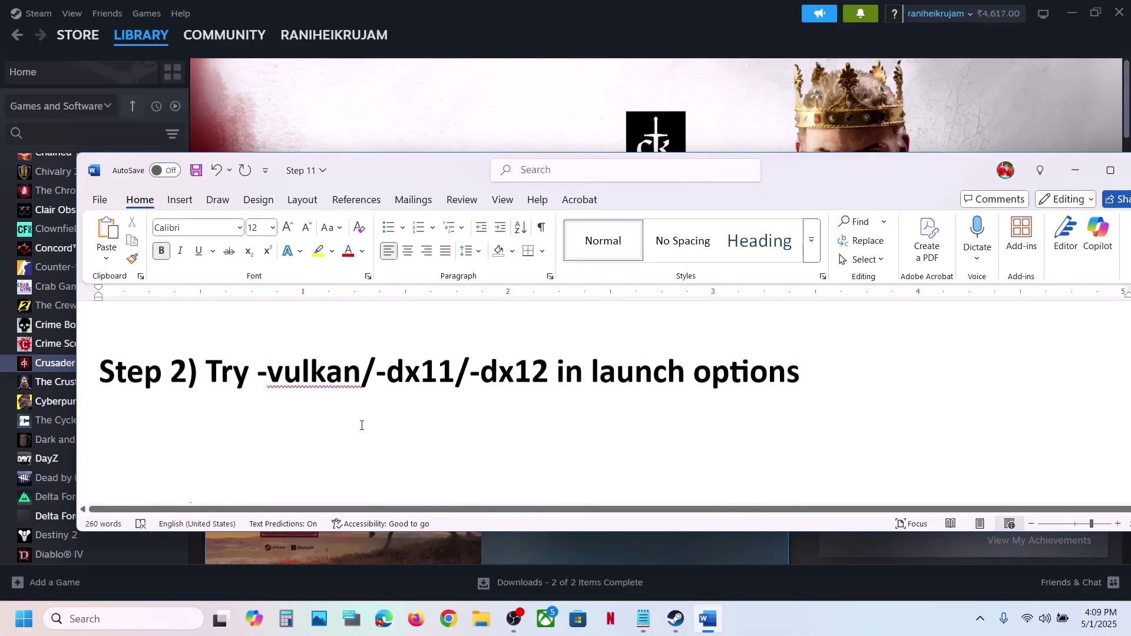
{"action": "left_click_drag", "start_coordinate": [261, 379], "coordinate": [586, 377]}
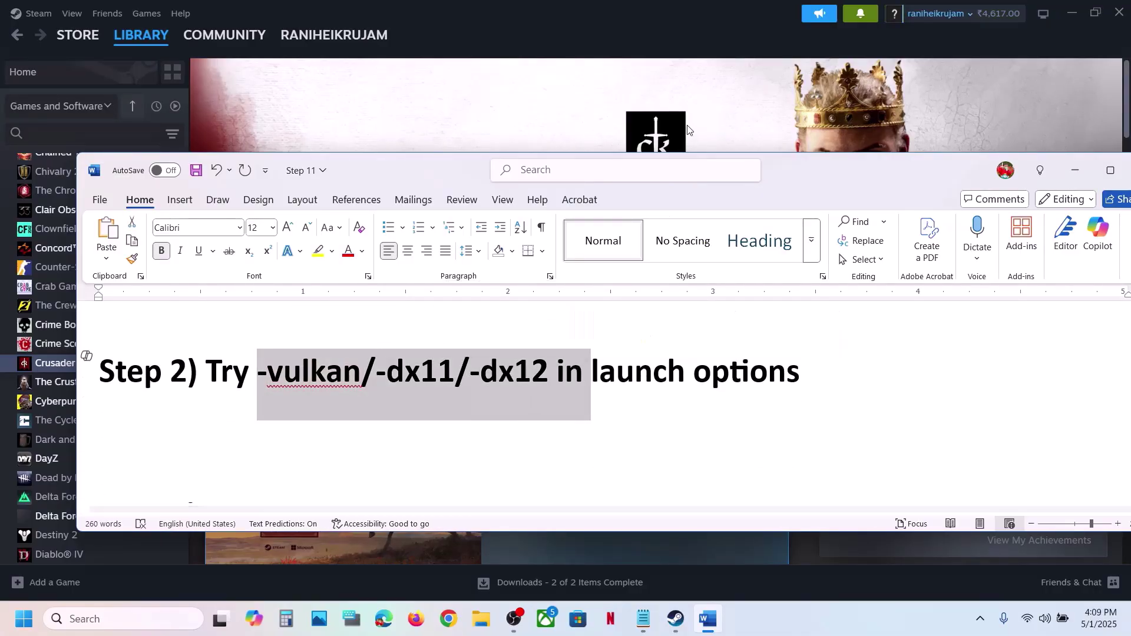
{"action": "left_click", "coordinate": [68, 341]}
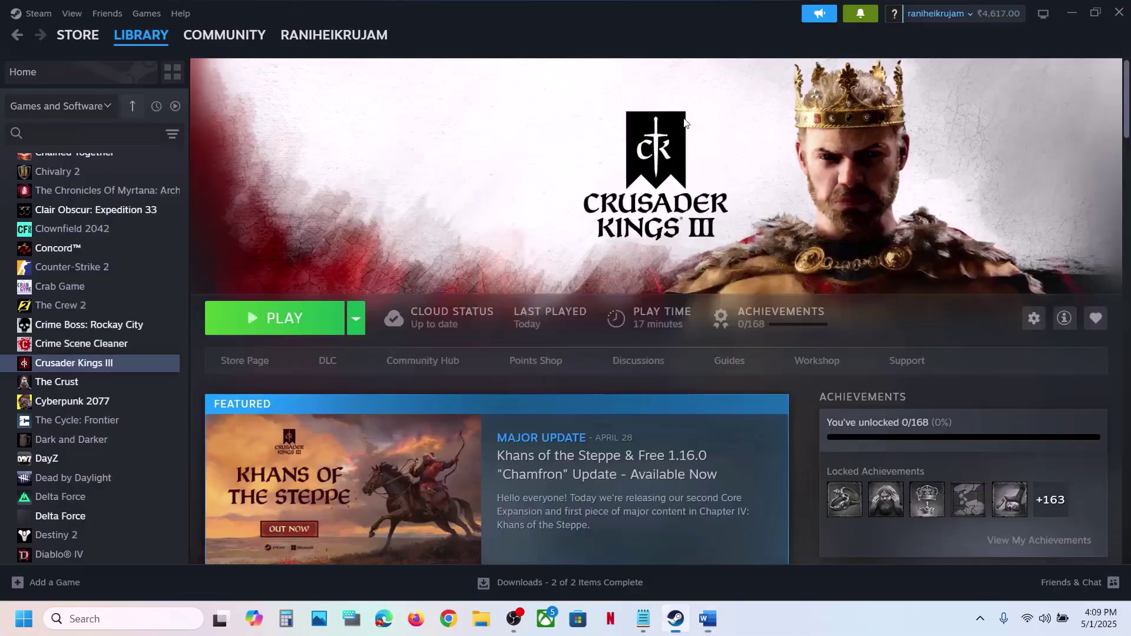
- Set Crusader Kings III's launch options to -vulkan in its Steam properties
{"action": "right_click", "coordinate": [66, 369]}
{"action": "left_click", "coordinate": [109, 477]}
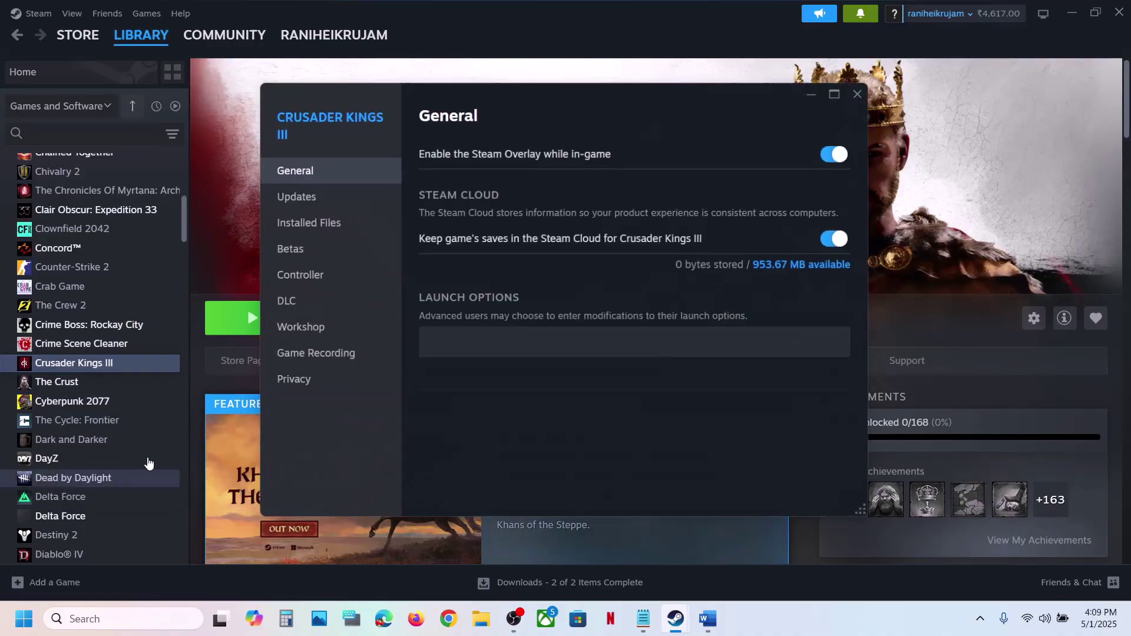
{"action": "left_click", "coordinate": [518, 348]}
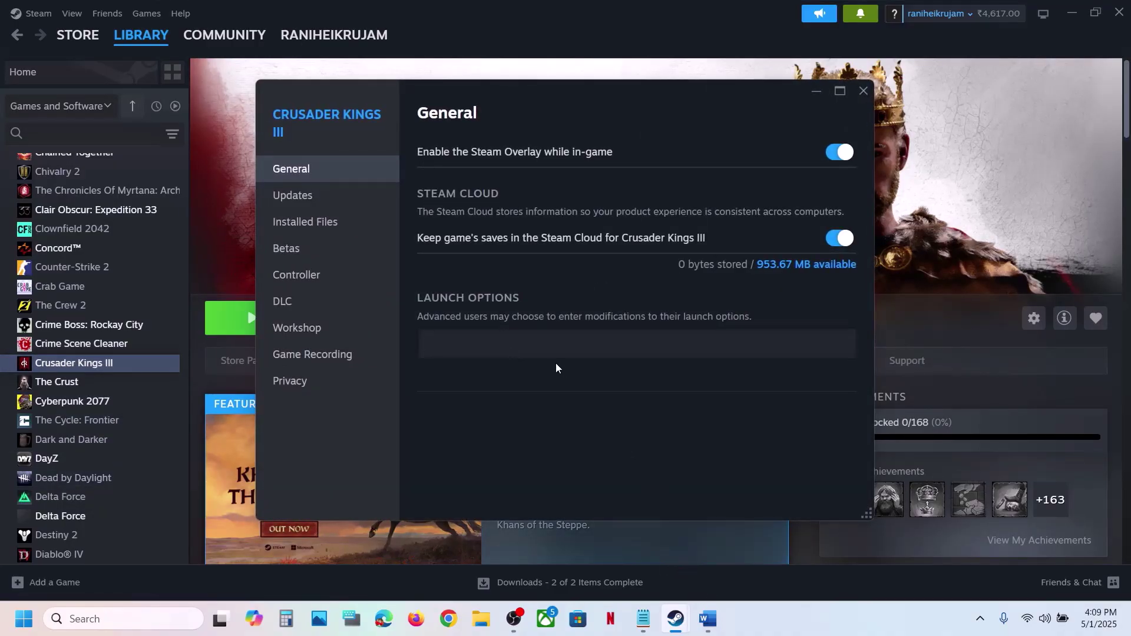
{"action": "type", "text": "-vulkan"}
{"action": "left_click", "coordinate": [610, 422]}
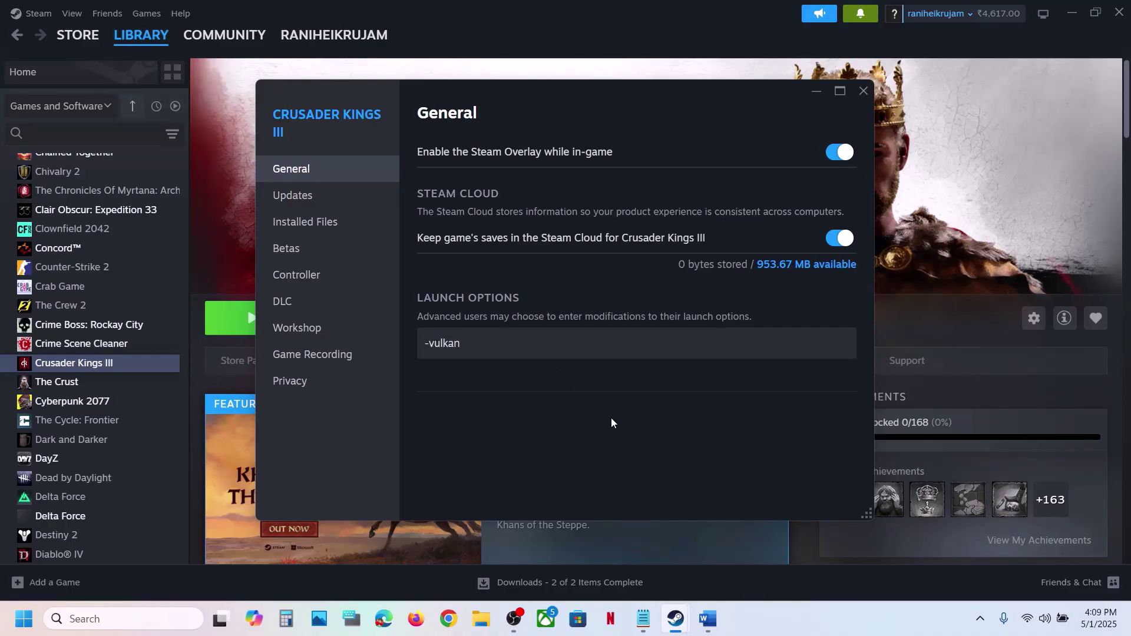
{"action": "left_click", "coordinate": [861, 93]}
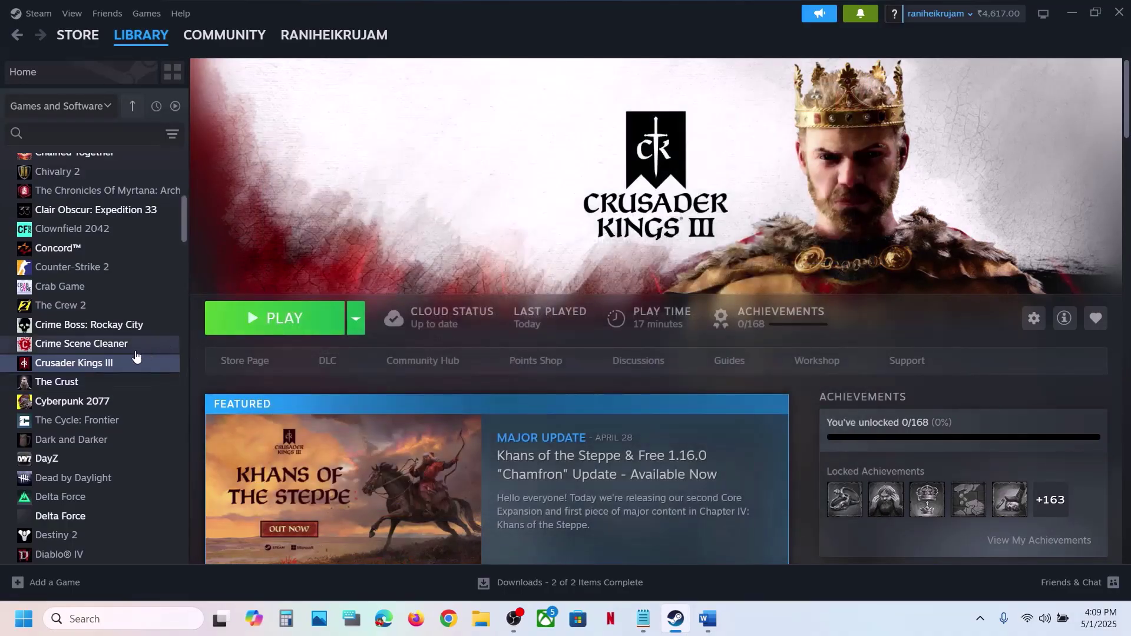
- Try -dx11 and -dx12 as launch options, then clear the field and close properties
{"action": "right_click", "coordinate": [112, 369]}
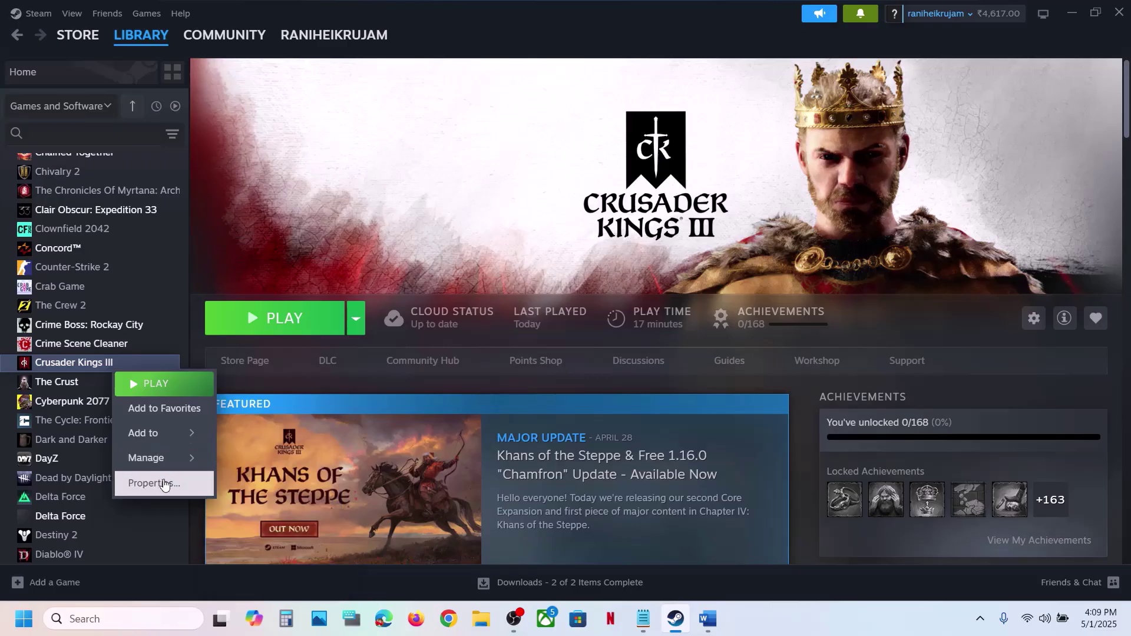
{"action": "left_click", "coordinate": [156, 482]}
{"action": "left_click", "coordinate": [554, 345]}
{"action": "key", "text": "ctrl+a"}
{"action": "type", "text": "-dx"}
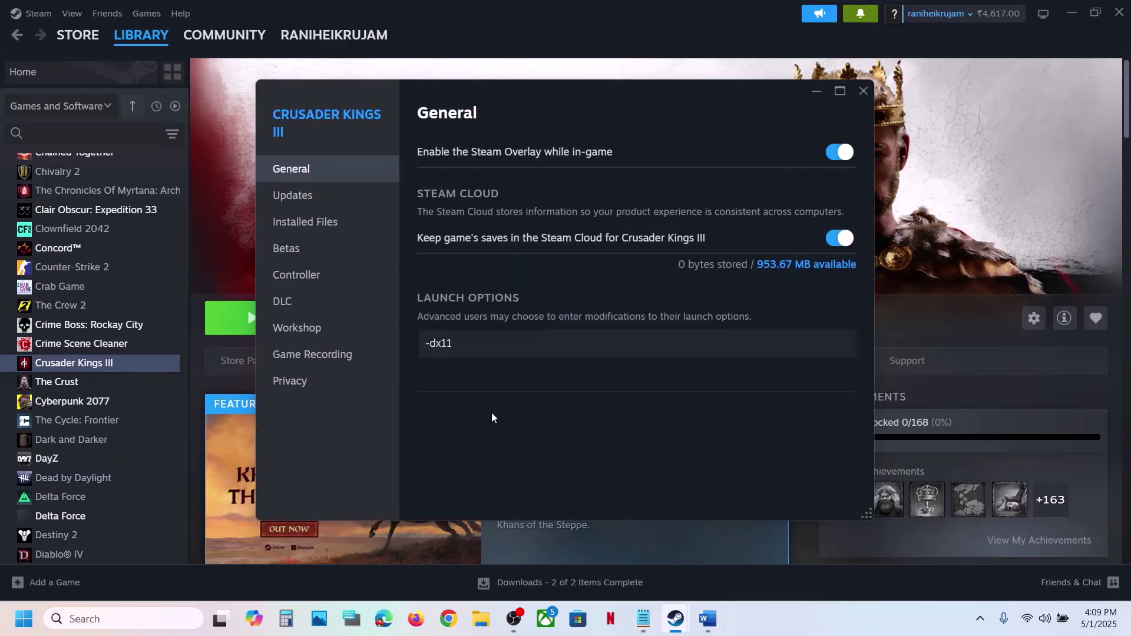
{"action": "left_click_drag", "start_coordinate": [484, 344], "coordinate": [419, 348]}
{"action": "type", "text": "-"}
{"action": "left_click_drag", "start_coordinate": [493, 342], "coordinate": [413, 348]}
{"action": "key", "text": "BackSpace"}
{"action": "left_click", "coordinate": [863, 91]}
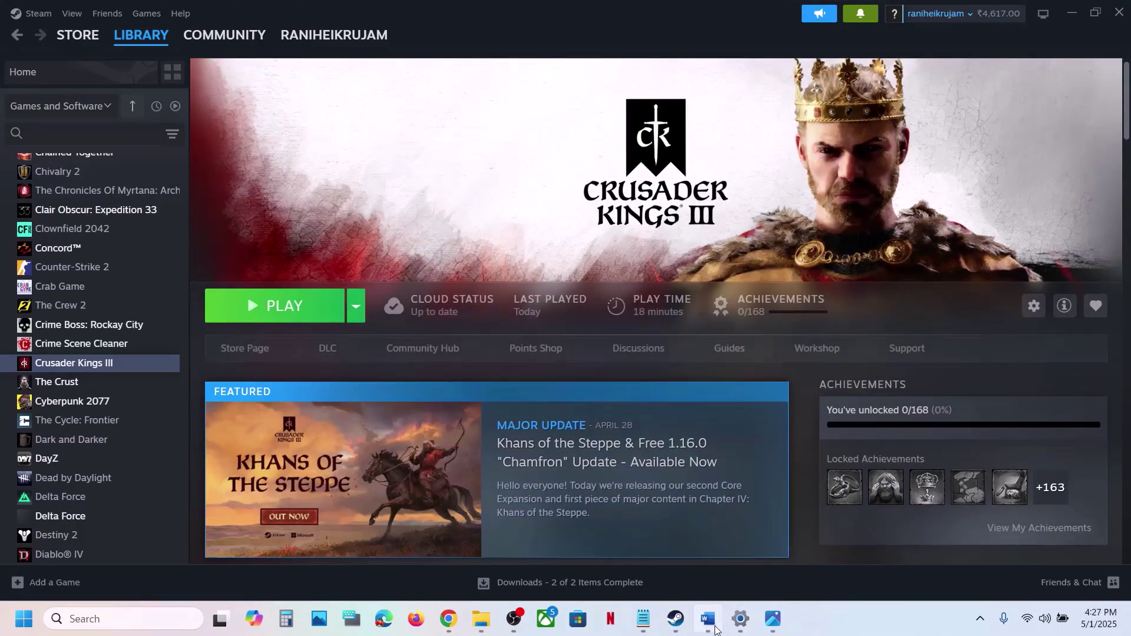
- Browse Crusader Kings III's local install files from its Steam library entry
{"action": "left_click", "coordinate": [708, 618]}
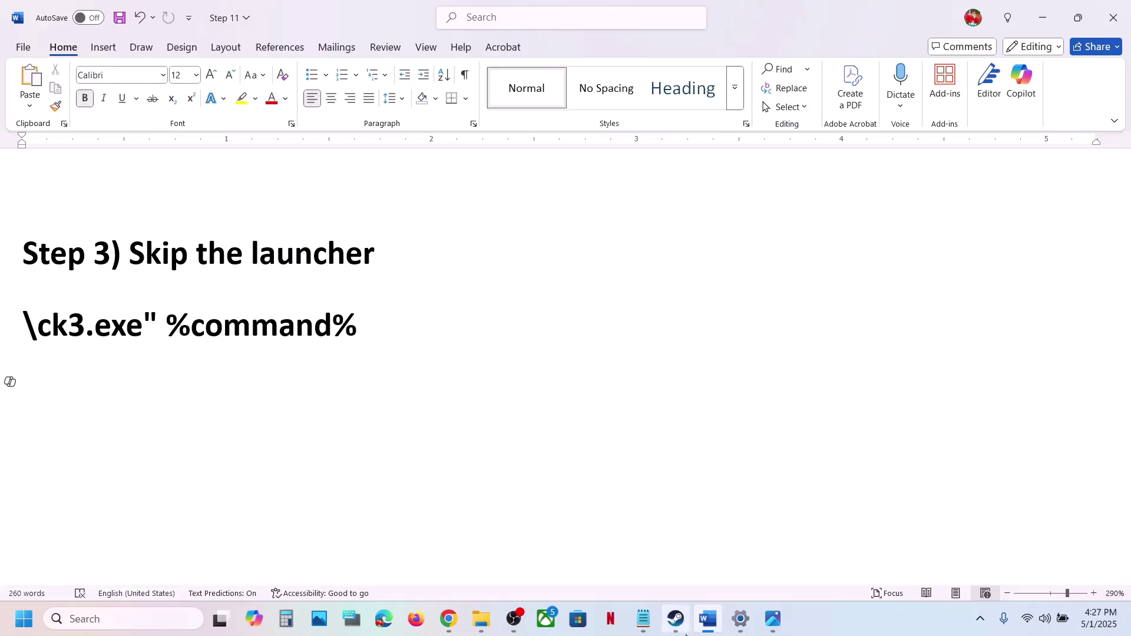
{"action": "left_click", "coordinate": [676, 619]}
{"action": "right_click", "coordinate": [60, 367]}
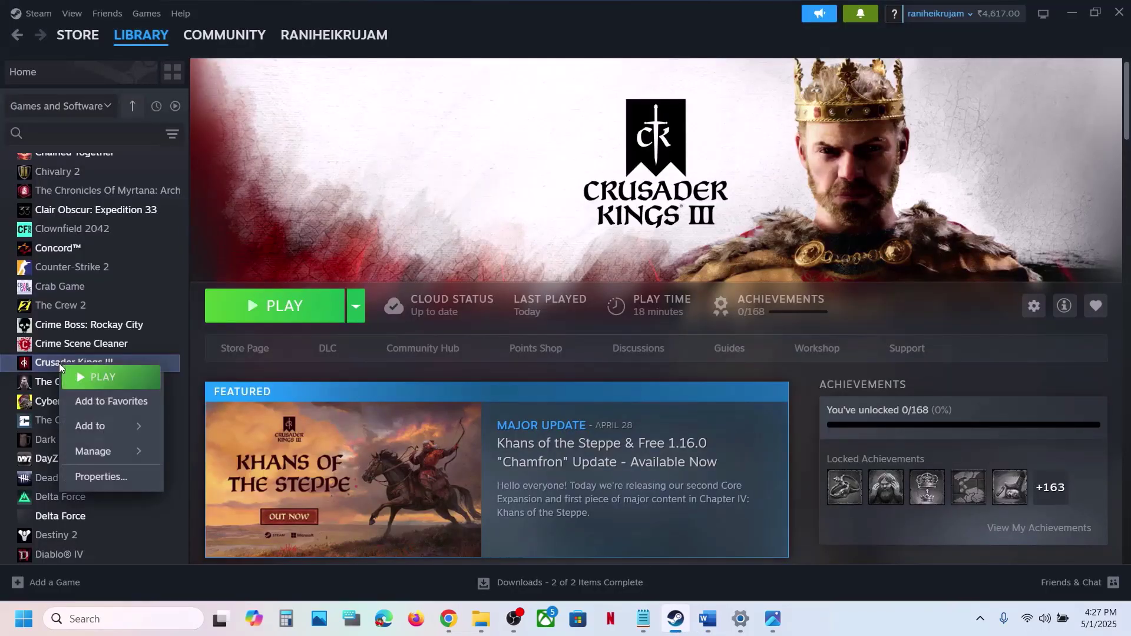
{"action": "mouse_move", "coordinate": [121, 450]}
{"action": "left_click", "coordinate": [244, 482]}
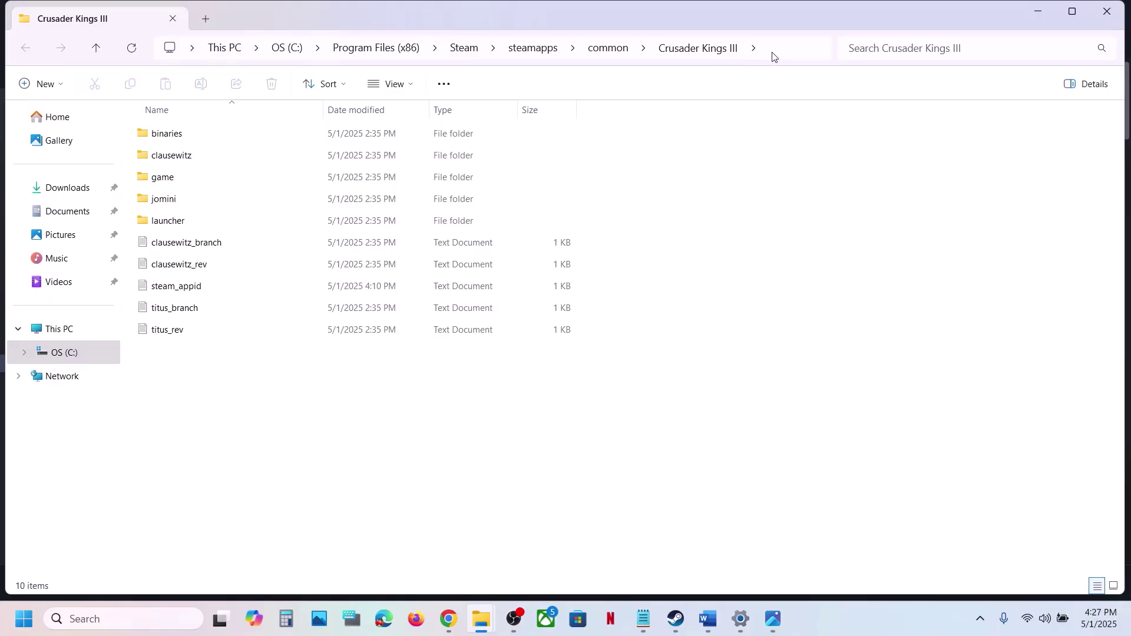
- Open the binaries folder and copy its full path from the address bar
{"action": "double_click", "coordinate": [171, 135]}
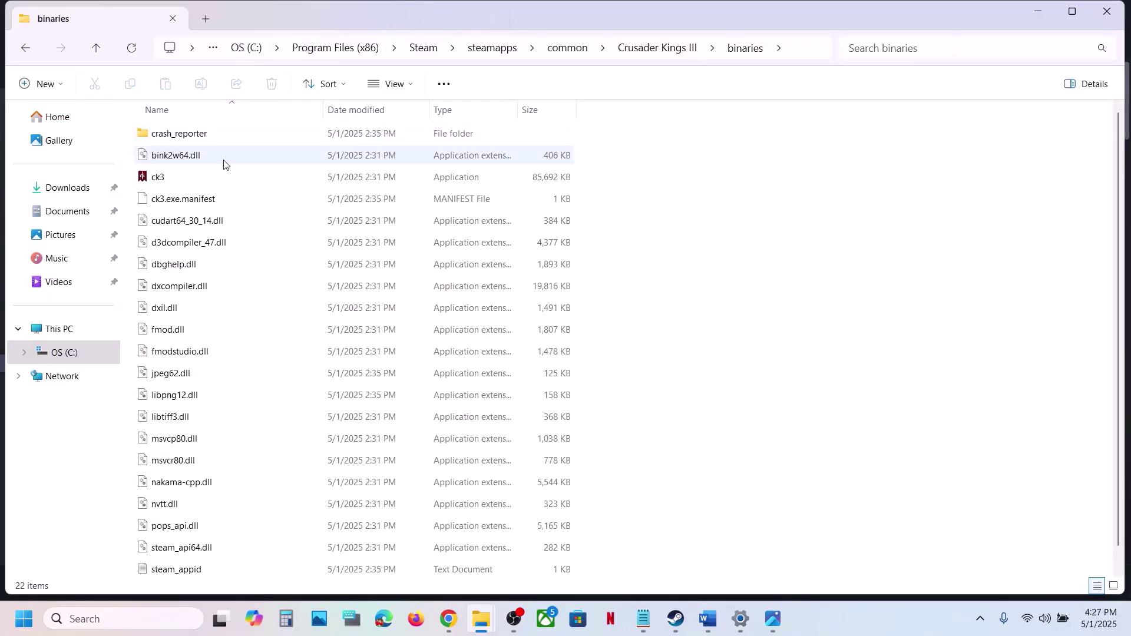
{"action": "left_click", "coordinate": [221, 177]}
{"action": "left_click", "coordinate": [794, 46]}
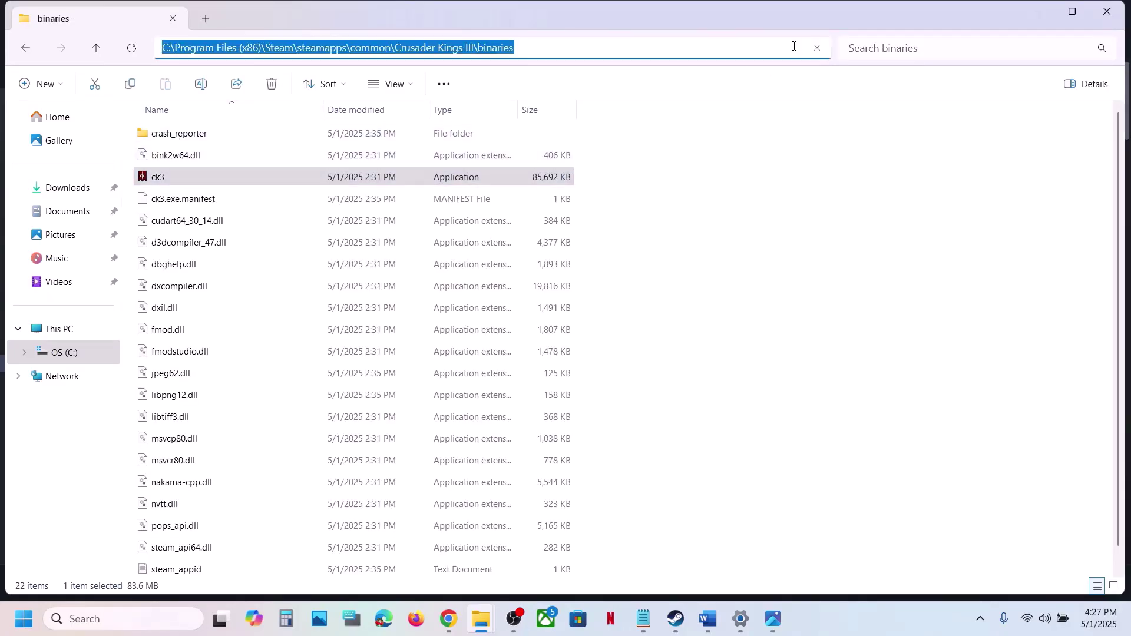
{"action": "right_click", "coordinate": [500, 48]}
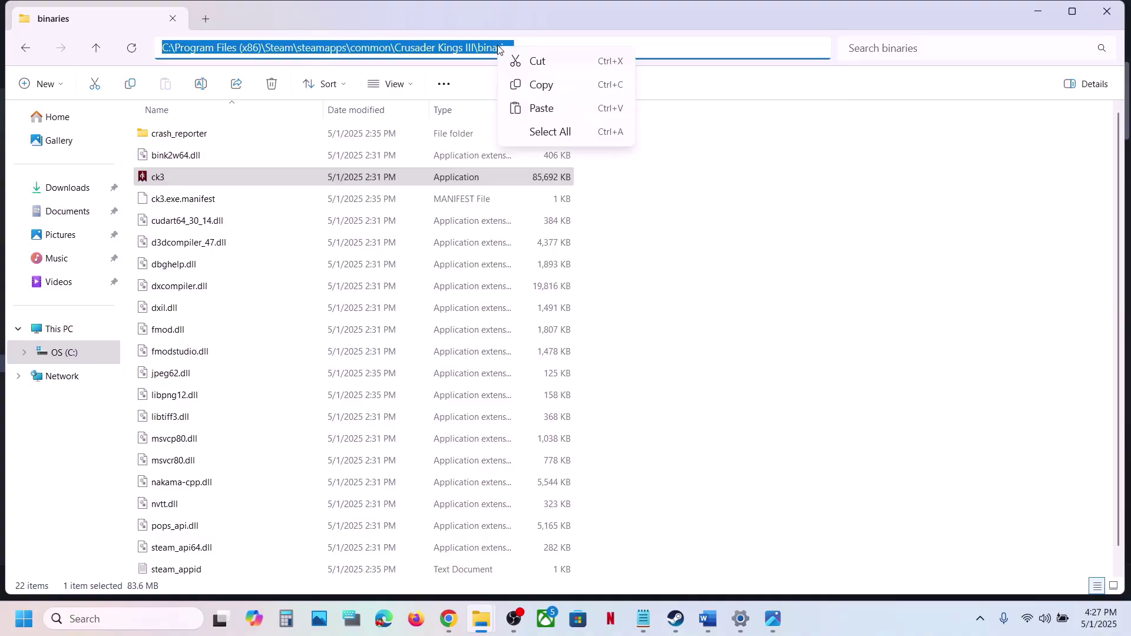
{"action": "left_click", "coordinate": [553, 87]}
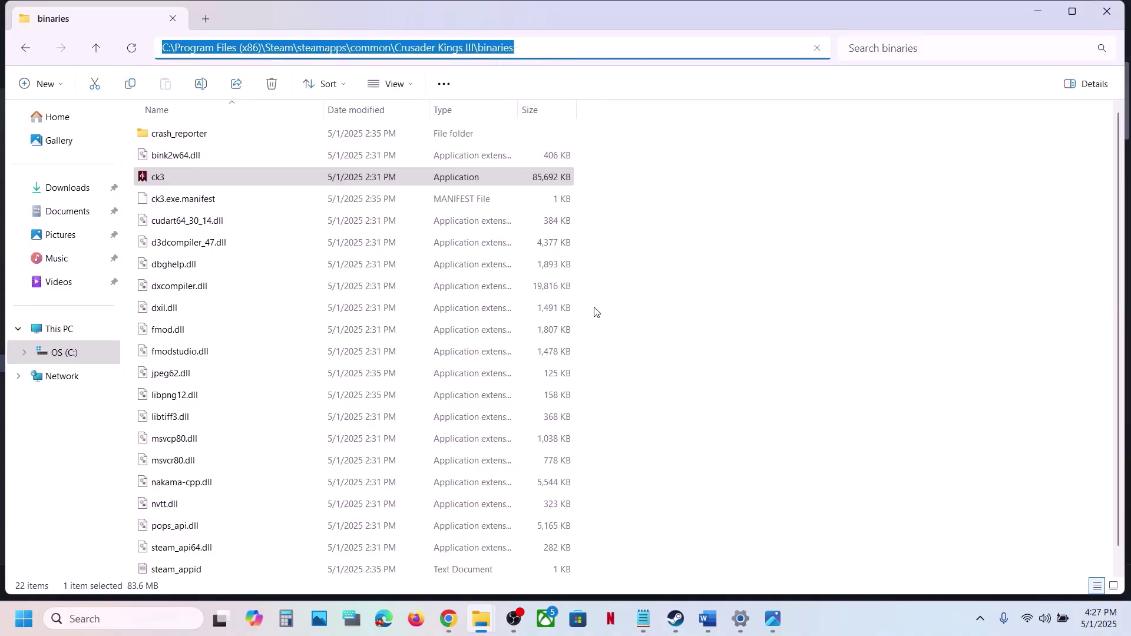
- Paste the binaries path into Word and append \ck3.exe" %command% to it
{"action": "left_click", "coordinate": [707, 619]}
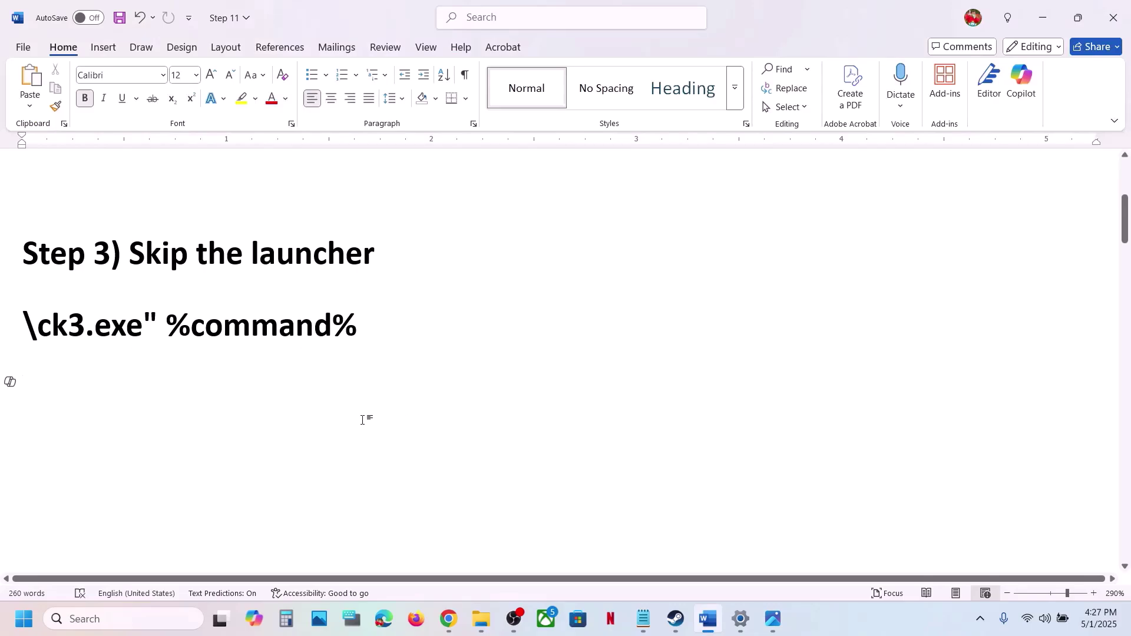
{"action": "key", "text": "ctrl+v"}
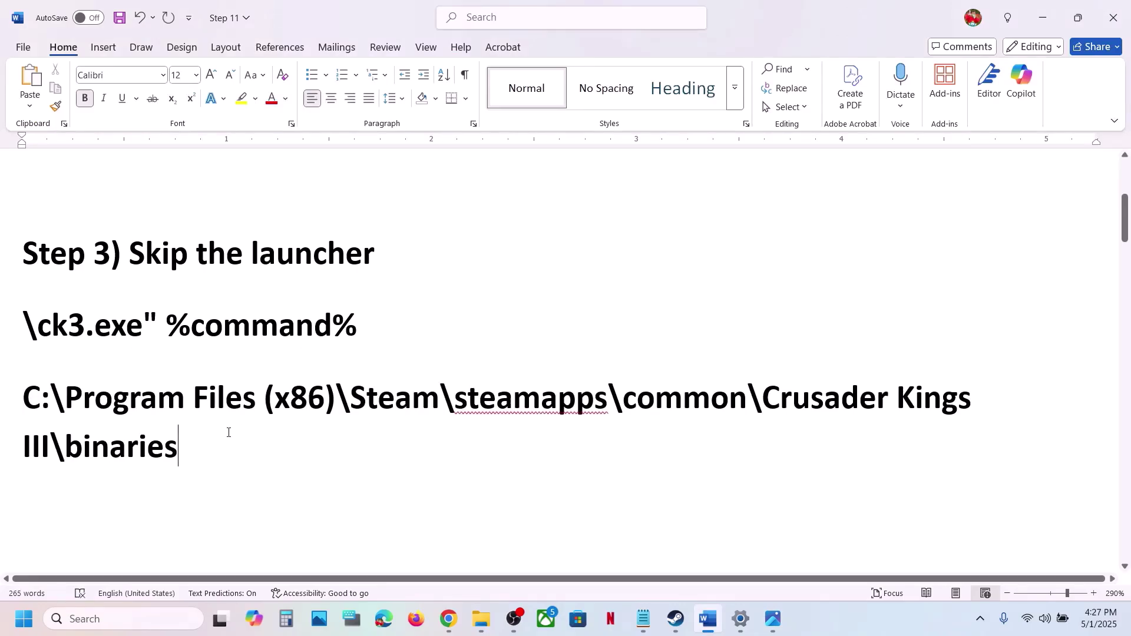
{"action": "left_click_drag", "start_coordinate": [371, 323], "coordinate": [23, 330]}
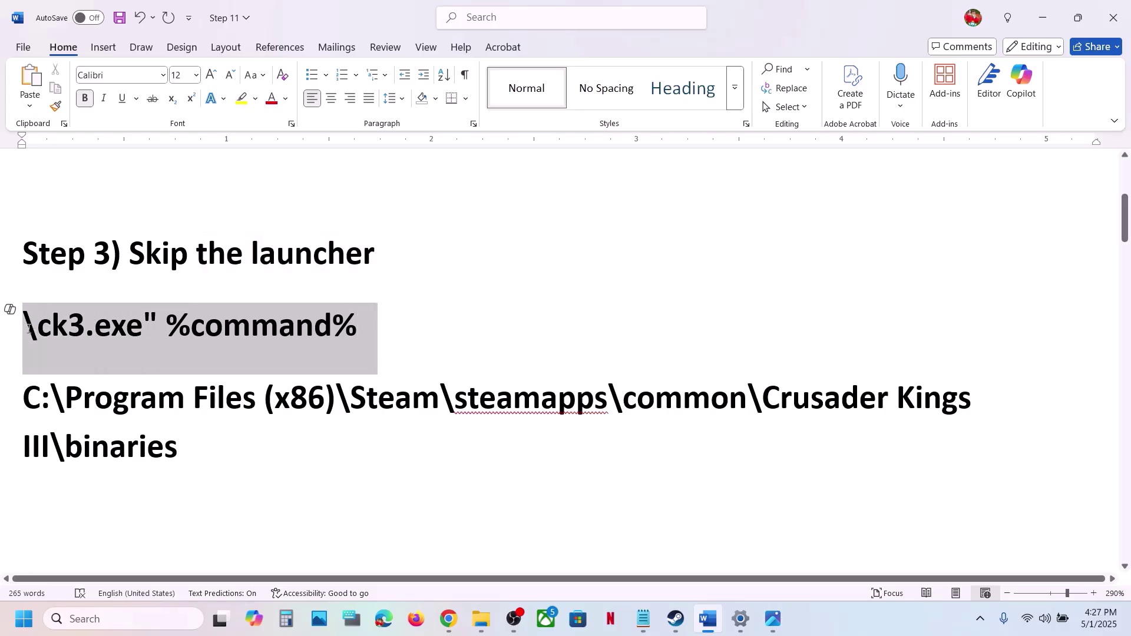
{"action": "left_click", "coordinate": [201, 443]}
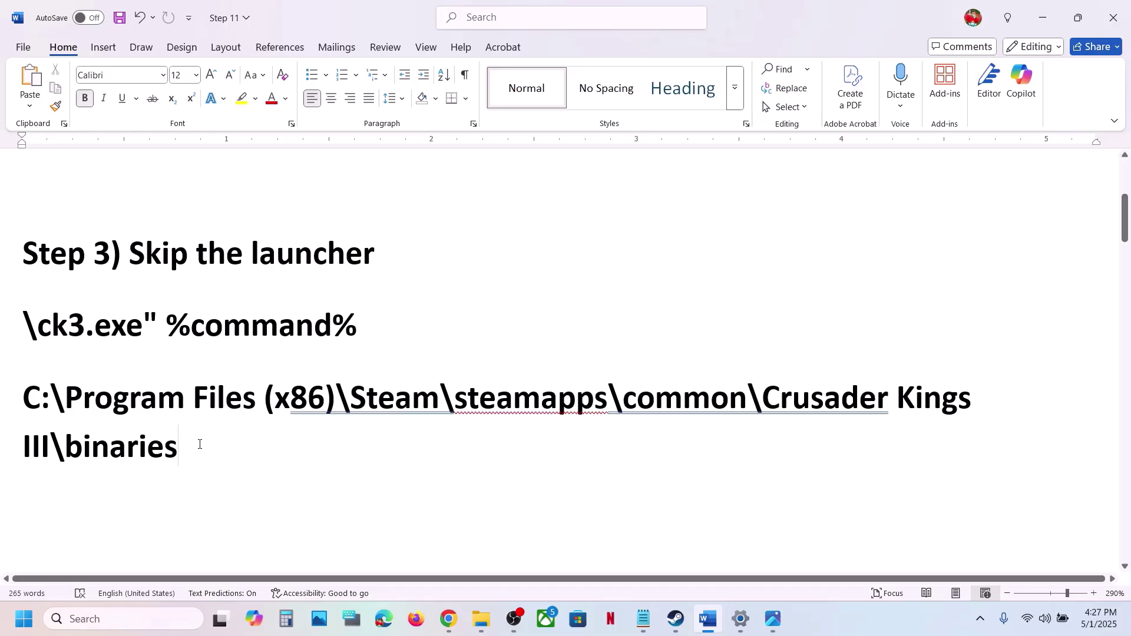
{"action": "key", "text": "ctrl+v"}
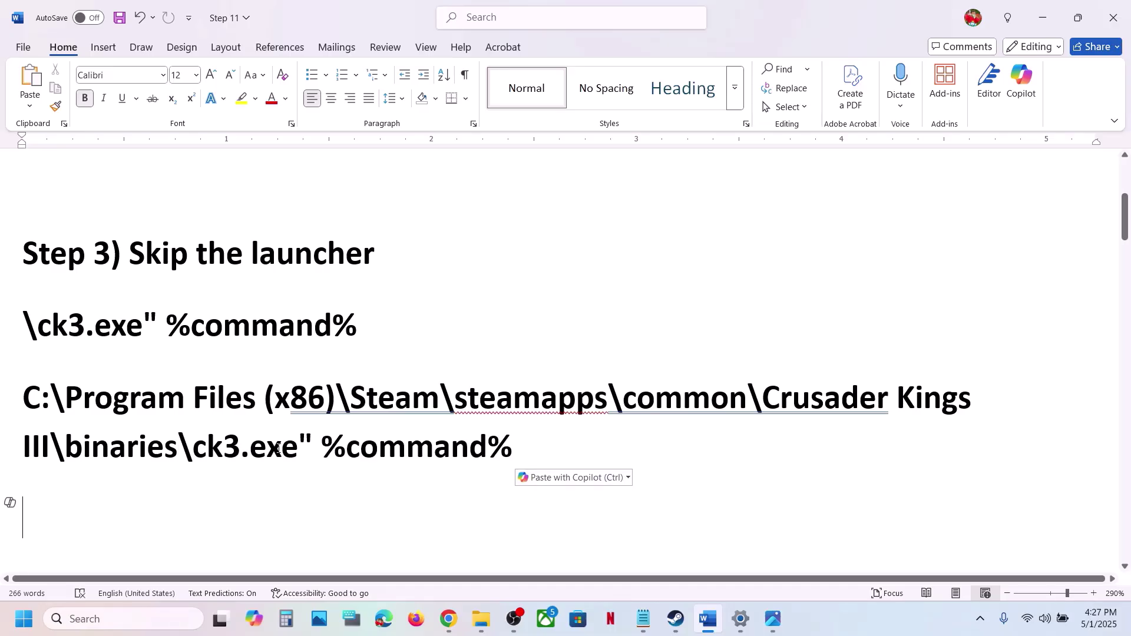
- Copy the closing quote mark and paste it in front of C: to quote the path
{"action": "left_click_drag", "start_coordinate": [316, 444], "coordinate": [305, 446]}
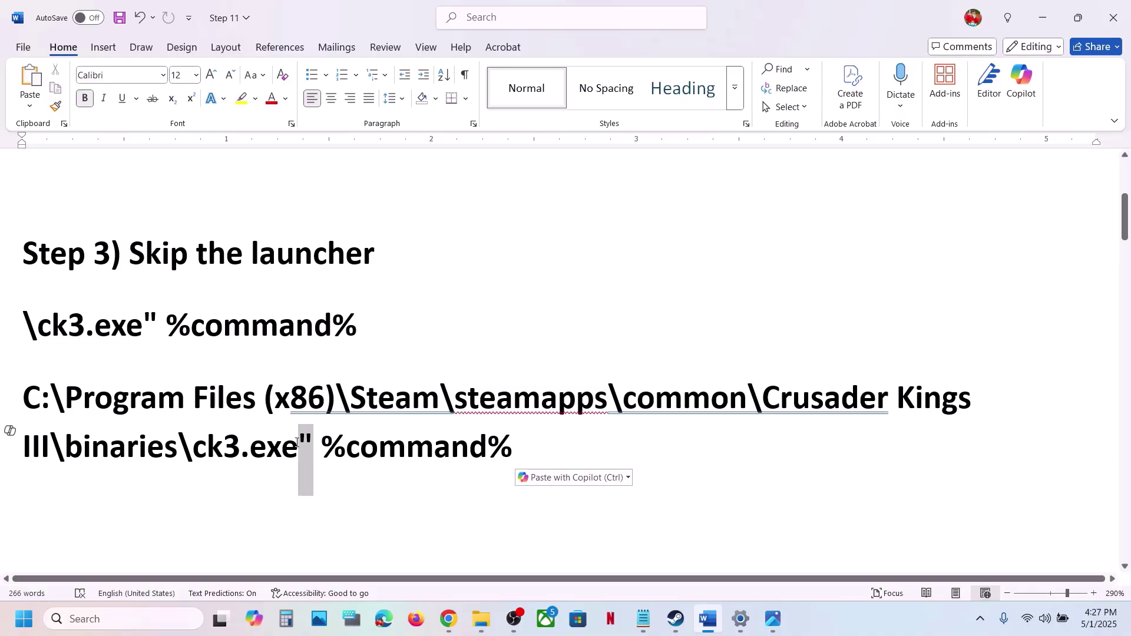
{"action": "left_click", "coordinate": [322, 446]}
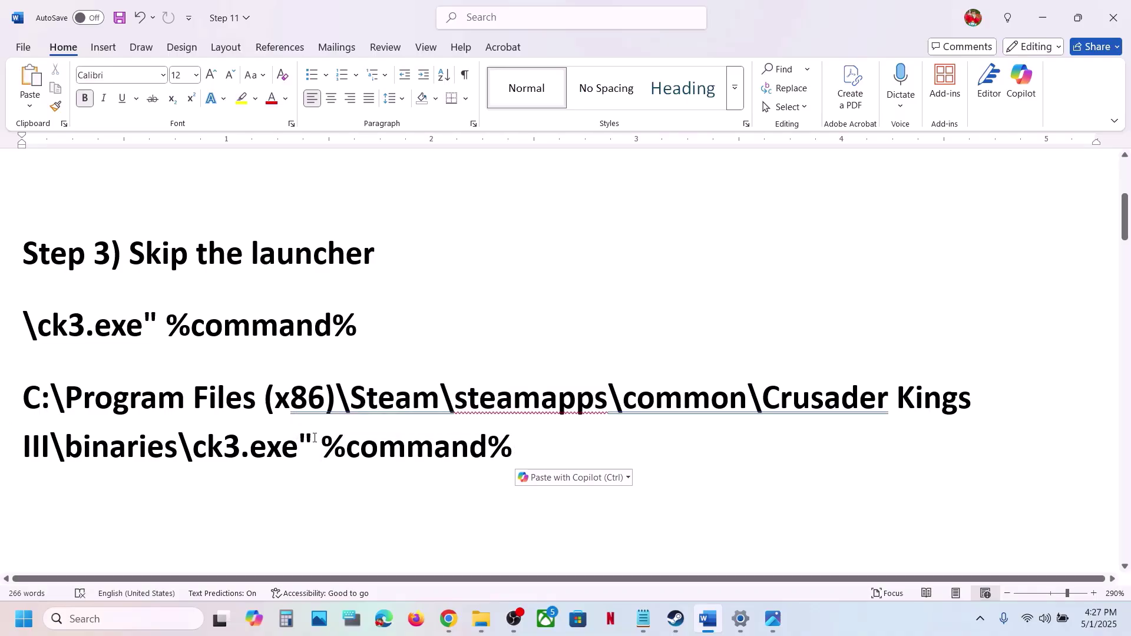
{"action": "left_click_drag", "start_coordinate": [312, 438], "coordinate": [301, 438]}
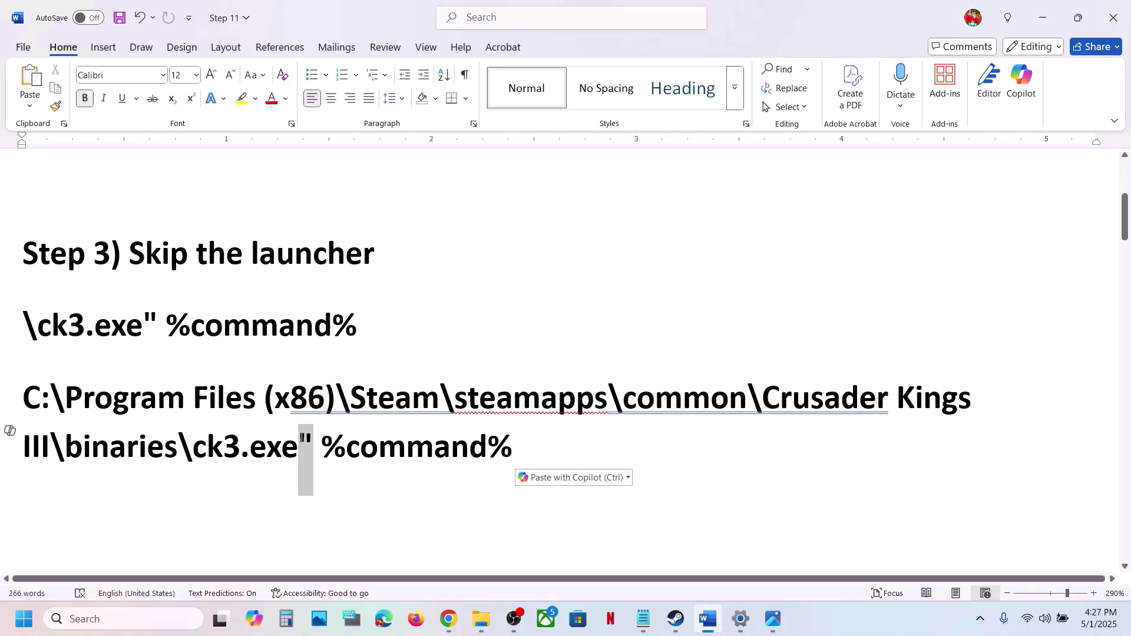
{"action": "right_click", "coordinate": [319, 439]}
{"action": "left_click", "coordinate": [348, 209]}
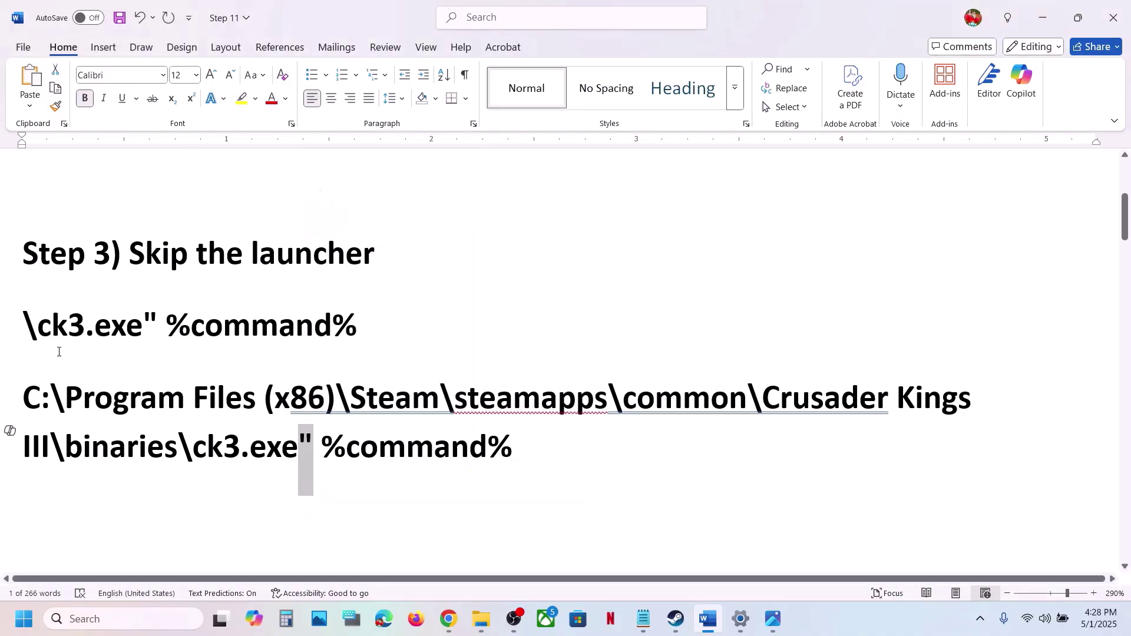
{"action": "left_click", "coordinate": [26, 396]}
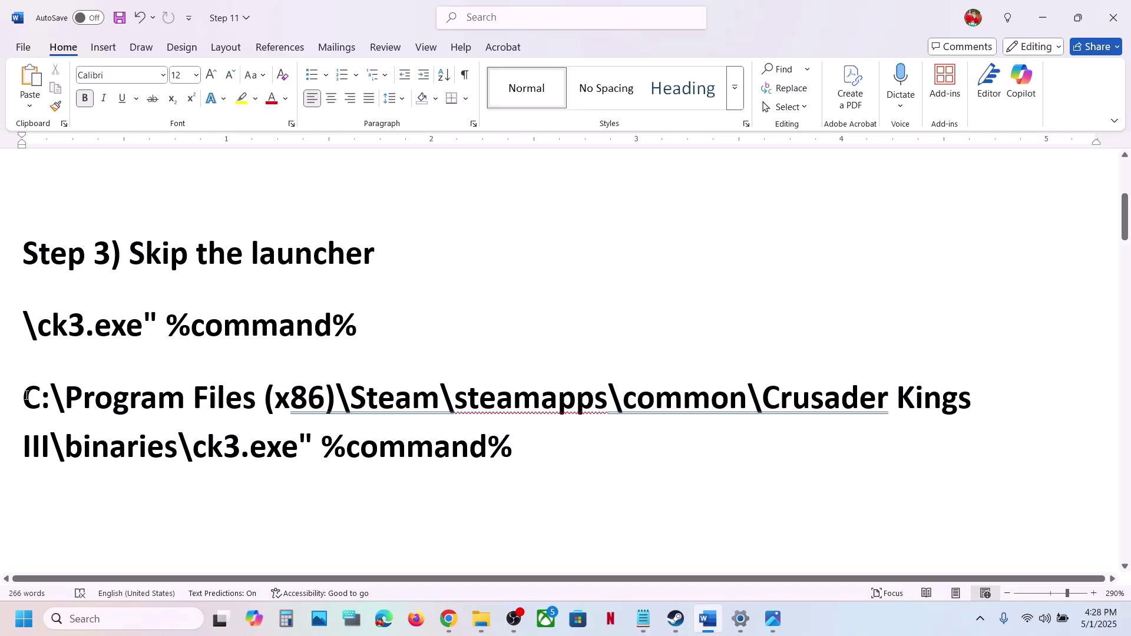
{"action": "right_click", "coordinate": [26, 396]}
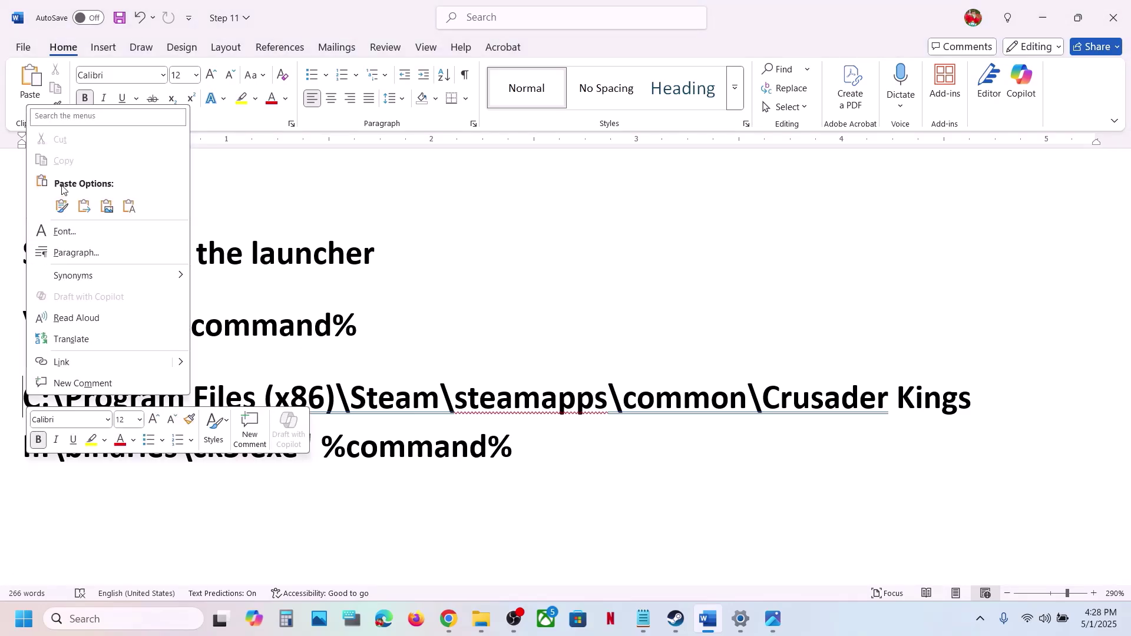
{"action": "left_click", "coordinate": [59, 207]}
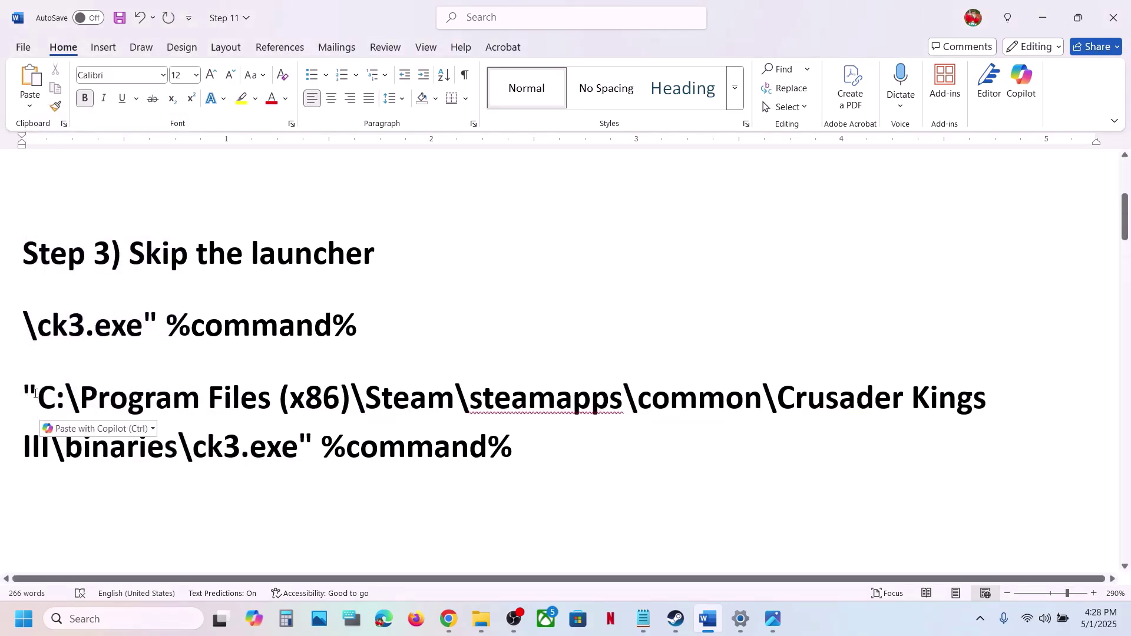
{"action": "left_click_drag", "start_coordinate": [36, 390], "coordinate": [22, 392]}
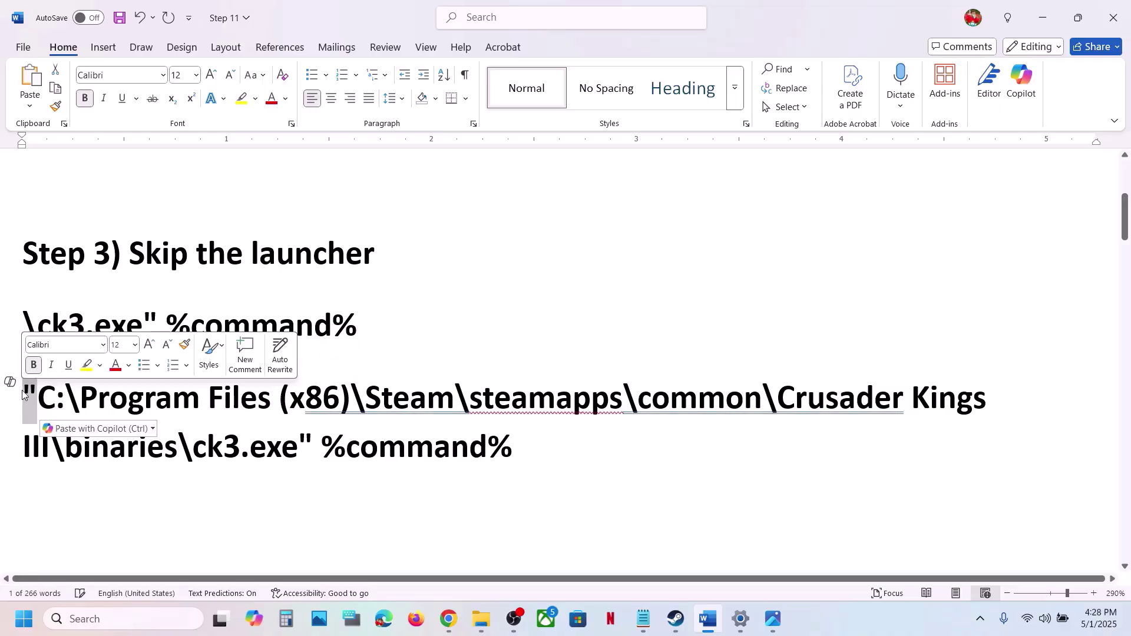
{"action": "left_click_drag", "start_coordinate": [311, 440], "coordinate": [302, 439]}
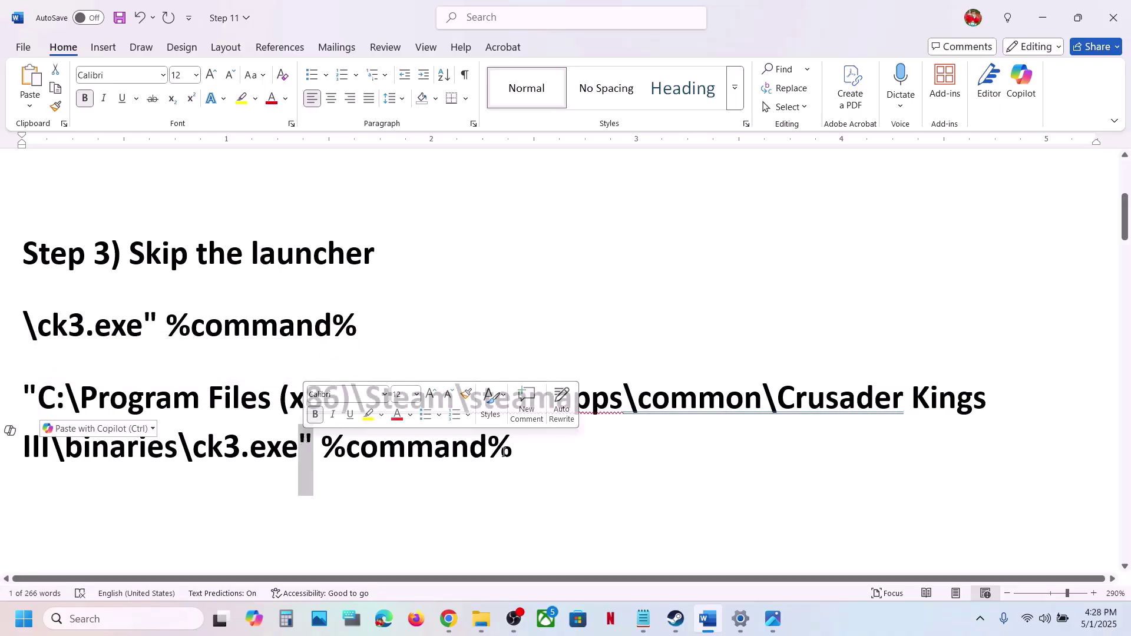
- Select the entire quoted ck3.exe path and %command% line for copying
{"action": "left_click", "coordinate": [537, 449]}
{"action": "left_click_drag", "start_coordinate": [536, 448], "coordinate": [21, 401]}
{"action": "left_click", "coordinate": [94, 428]}
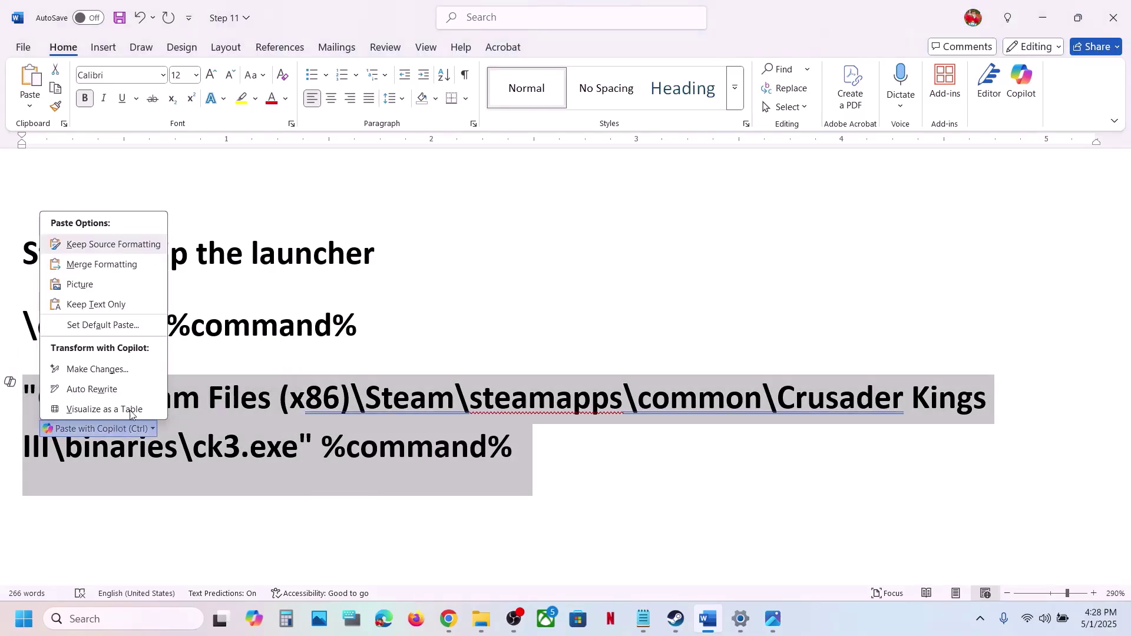
{"action": "right_click", "coordinate": [254, 421]}
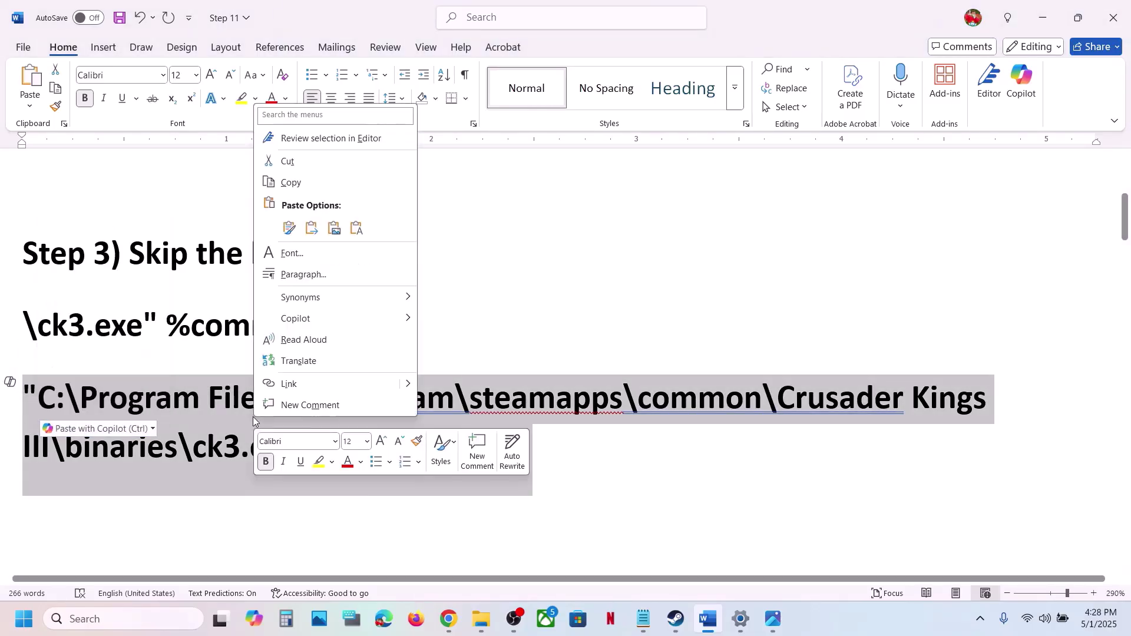
- Paste the quoted ck3.exe %command% line into Crusader Kings III's Steam launch options
{"action": "left_click", "coordinate": [292, 183]}
{"action": "left_click", "coordinate": [676, 619]}
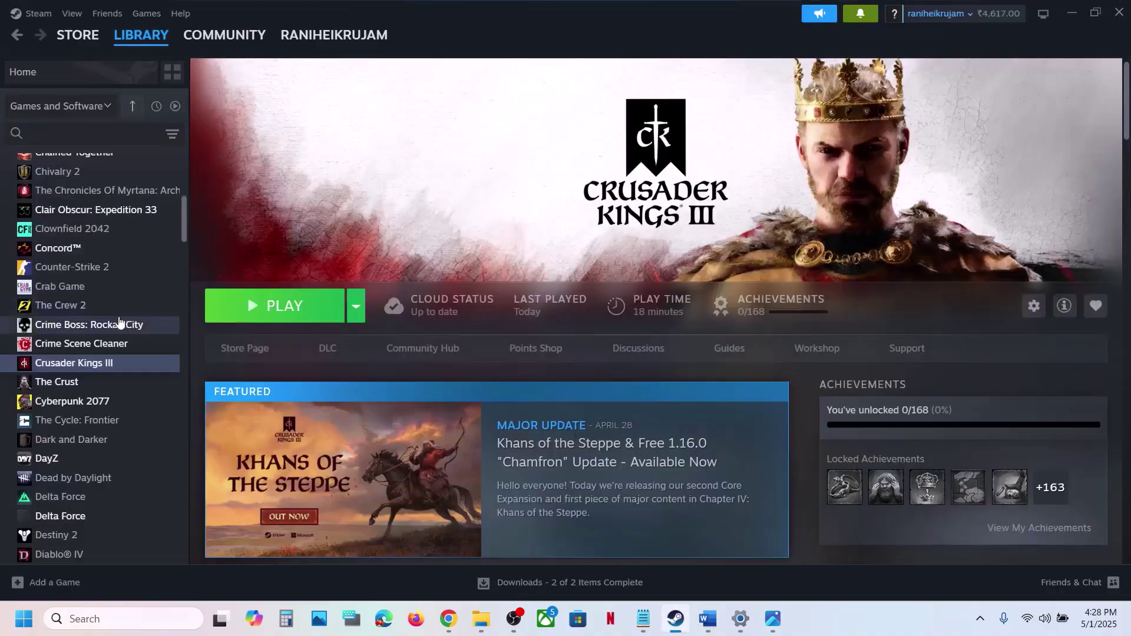
{"action": "right_click", "coordinate": [102, 369]}
{"action": "left_click", "coordinate": [162, 484]}
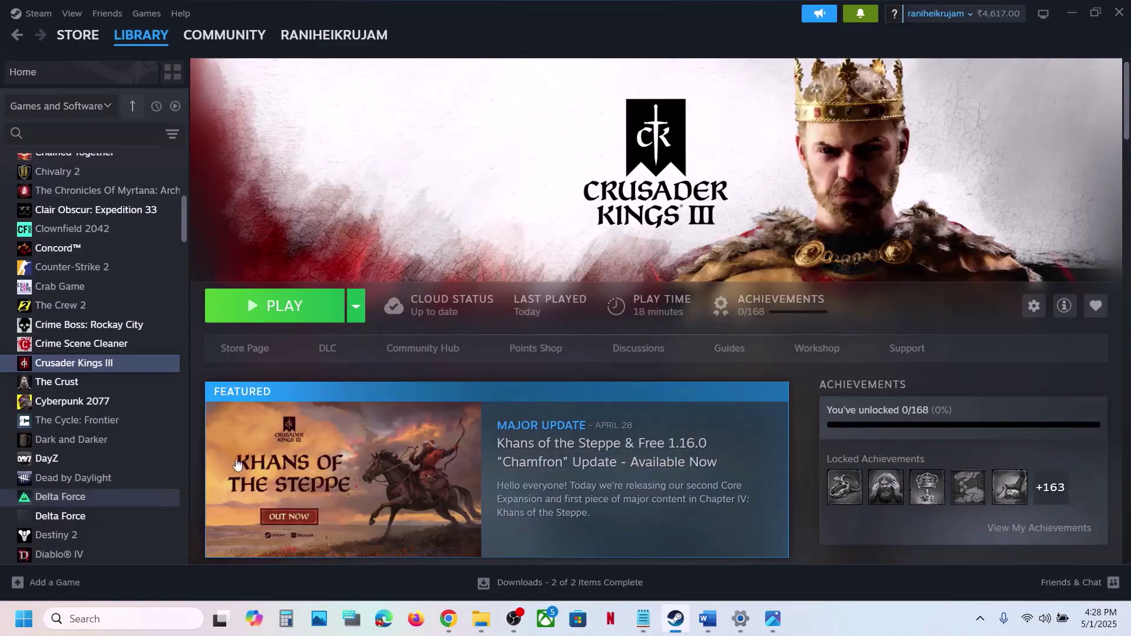
{"action": "left_click", "coordinate": [462, 349]}
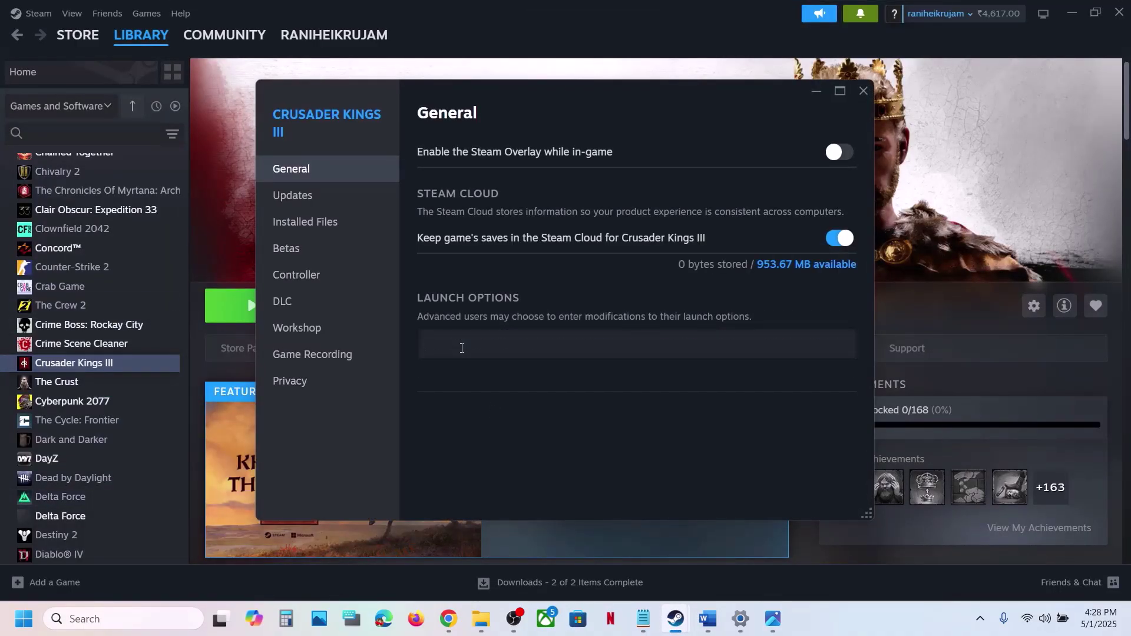
{"action": "key", "text": "ctrl+v"}
{"action": "left_click", "coordinate": [545, 414]}
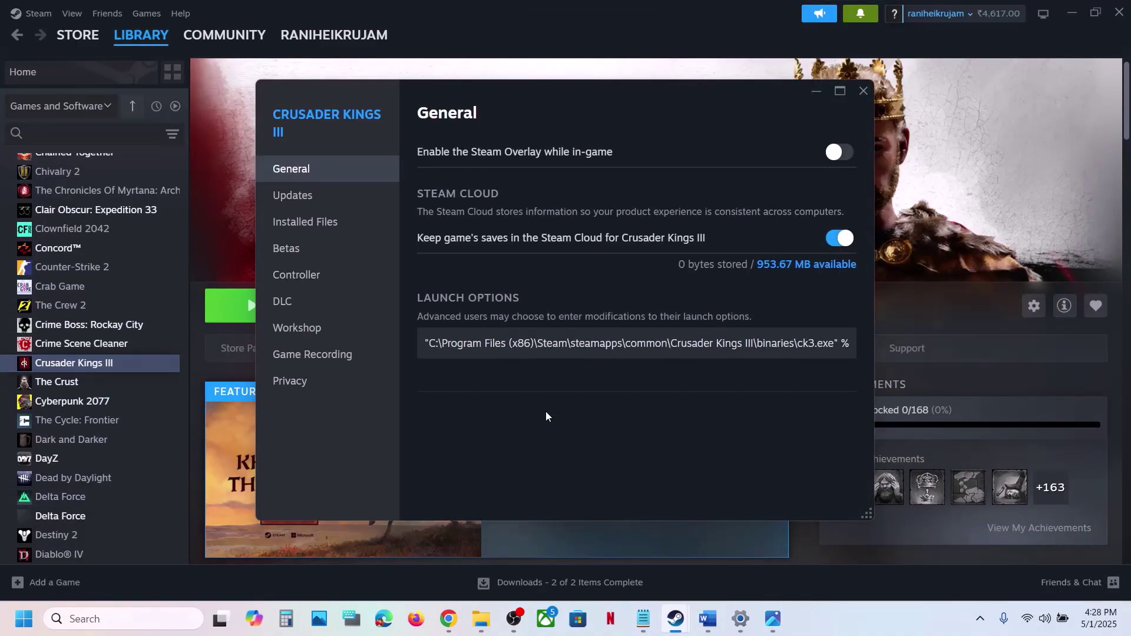
{"action": "left_click", "coordinate": [863, 91]}
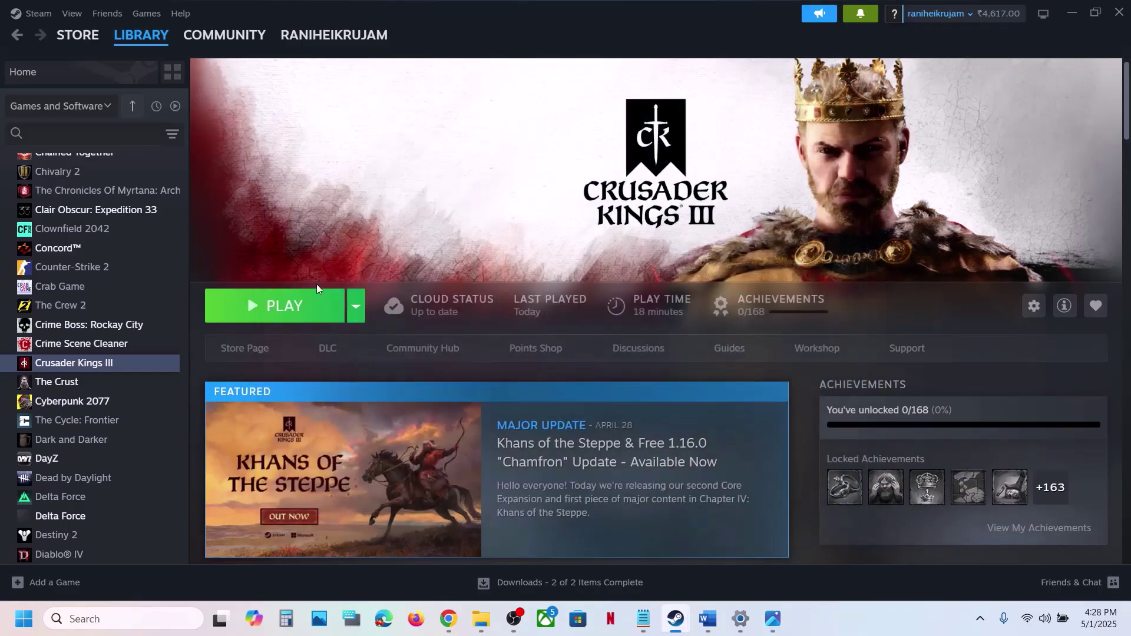
- Launch Crusader Kings III, then stop it from Steam and confirm exiting
{"action": "left_click", "coordinate": [296, 316]}
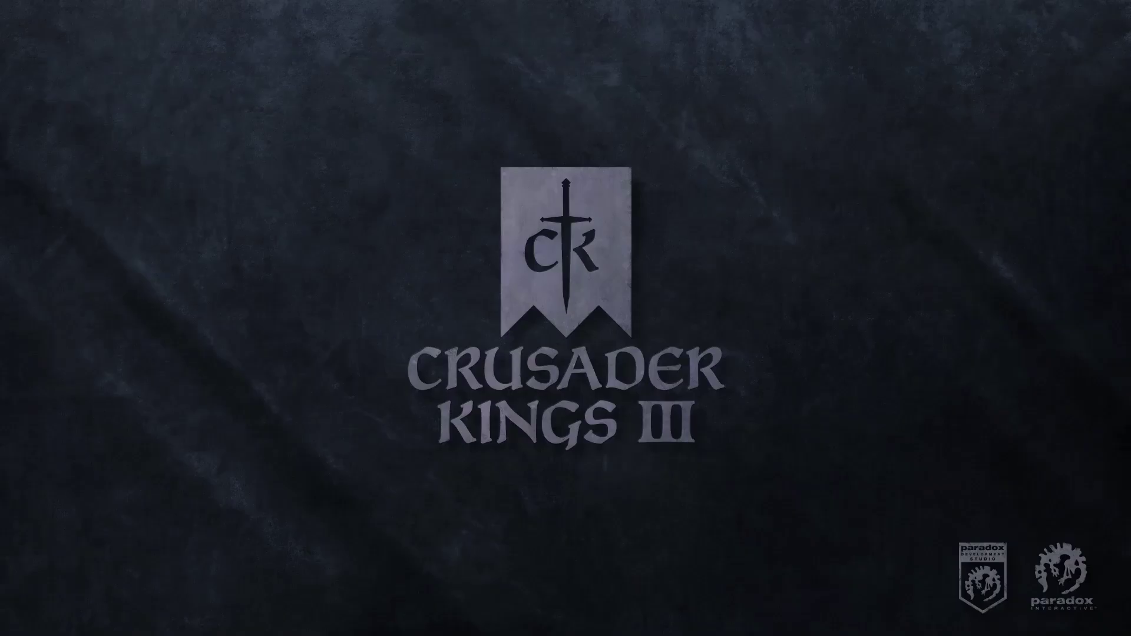
{"action": "key", "text": "alt+Tab"}
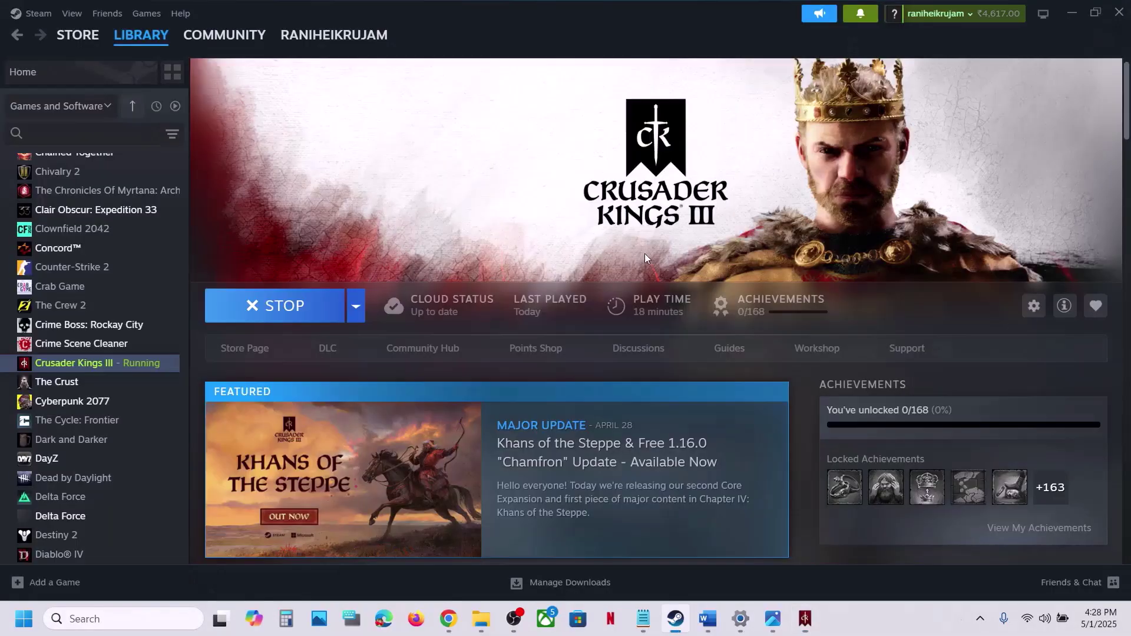
{"action": "left_click", "coordinate": [277, 306]}
{"action": "left_click", "coordinate": [530, 338]}
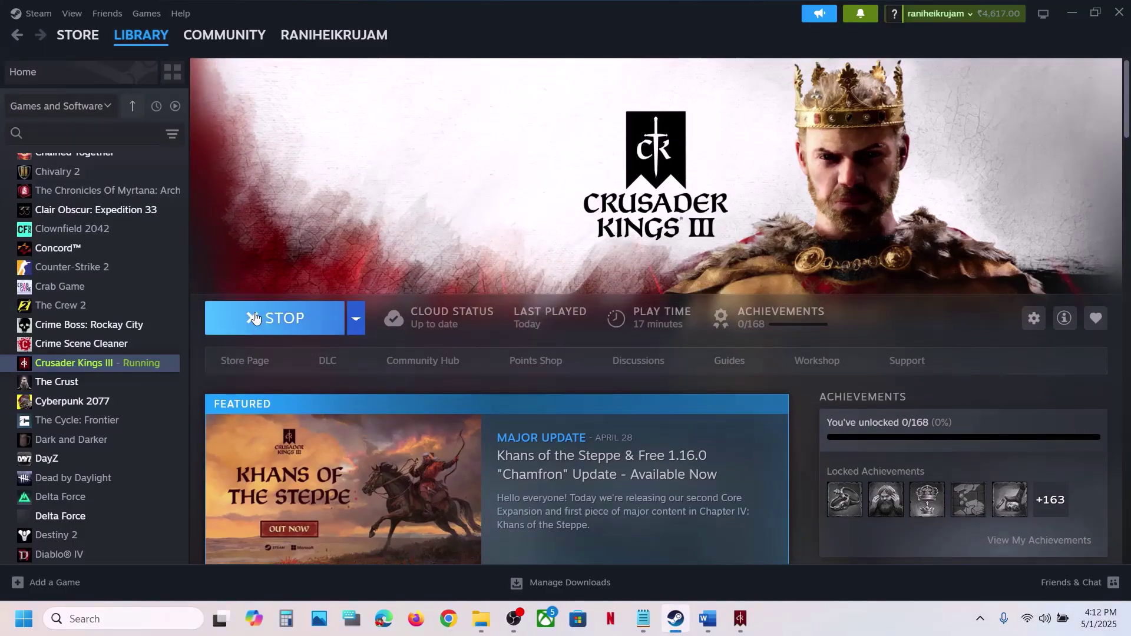
{"action": "left_click", "coordinate": [277, 319]}
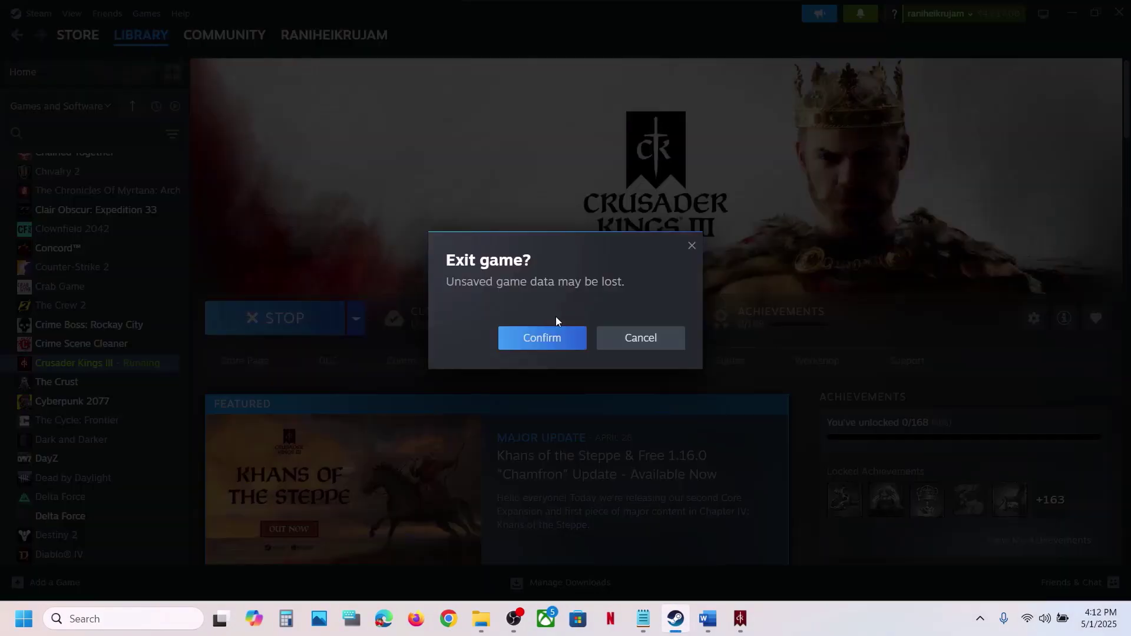
{"action": "left_click", "coordinate": [543, 337]}
- Scroll Word to Step 4 and highlight its note on allowing the exe through antivirus and firewall
{"action": "left_click", "coordinate": [707, 619]}
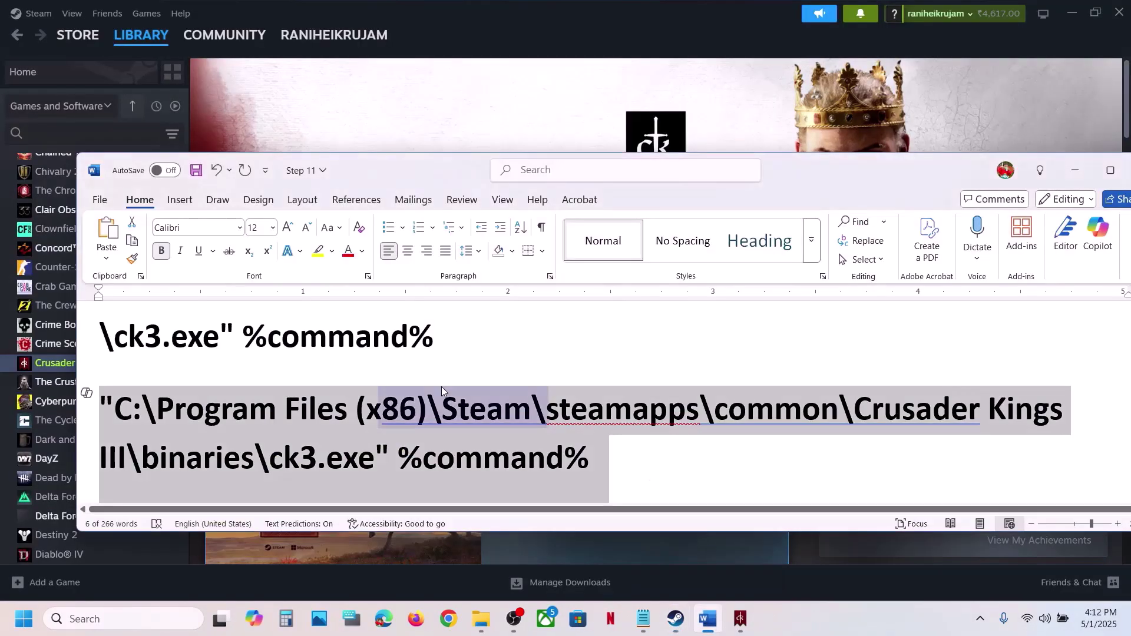
{"action": "scroll", "coordinate": [441, 391], "scroll_direction": "down", "scroll_amount": 5}
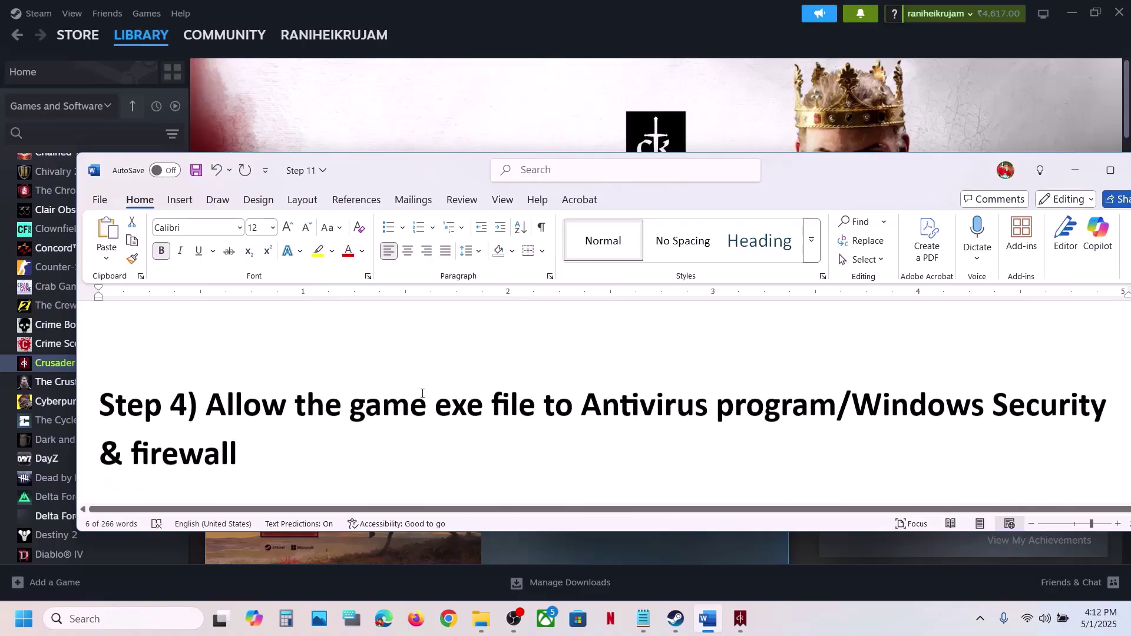
{"action": "scroll", "coordinate": [421, 393], "scroll_direction": "down", "scroll_amount": 1}
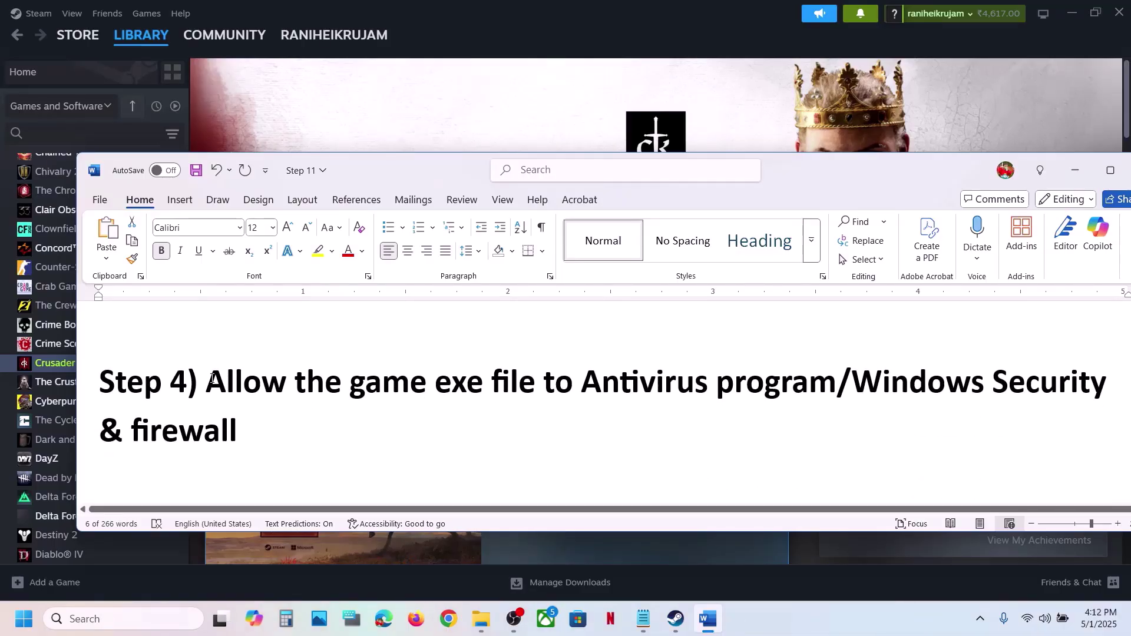
{"action": "left_click_drag", "start_coordinate": [213, 378], "coordinate": [745, 408]}
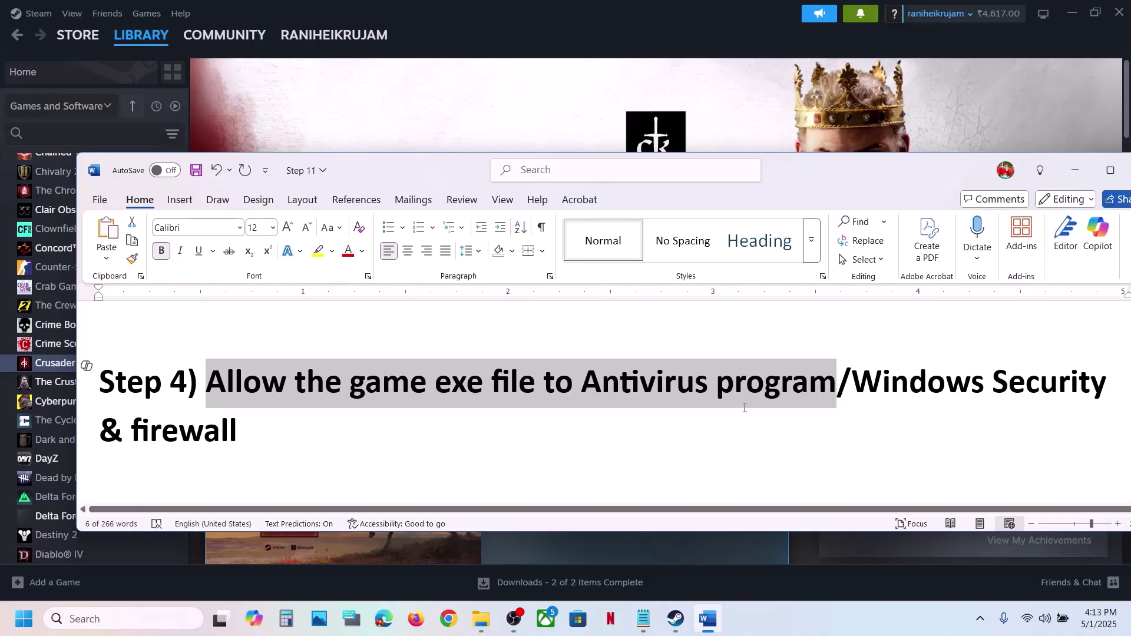
{"action": "left_click", "coordinate": [515, 398]}
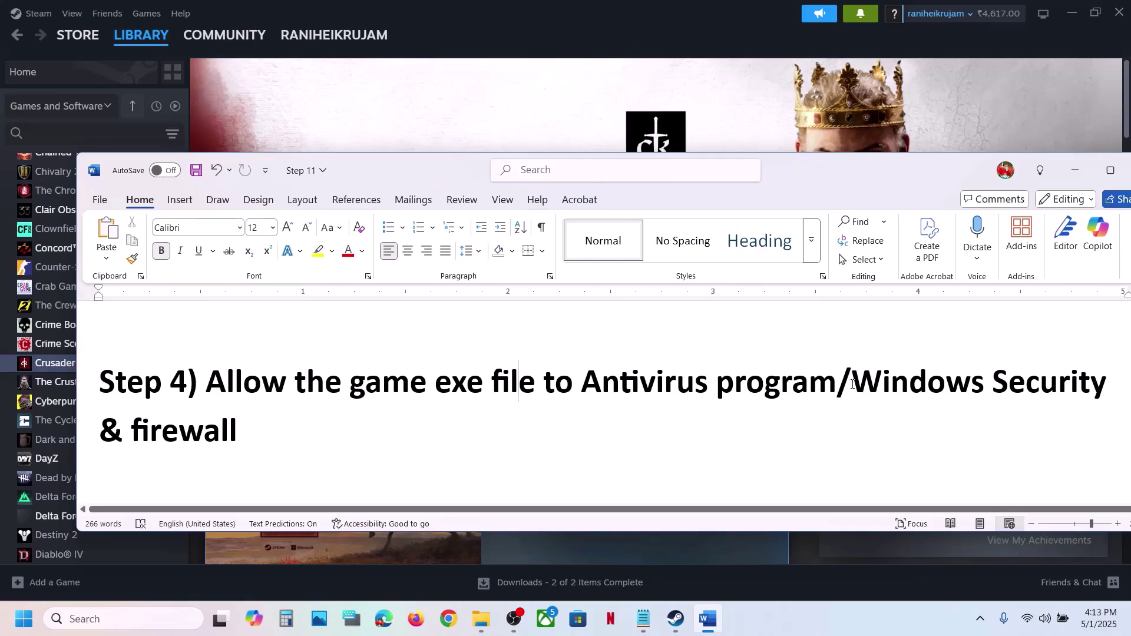
{"action": "left_click_drag", "start_coordinate": [850, 381], "coordinate": [851, 436]}
{"action": "left_click", "coordinate": [492, 111]}
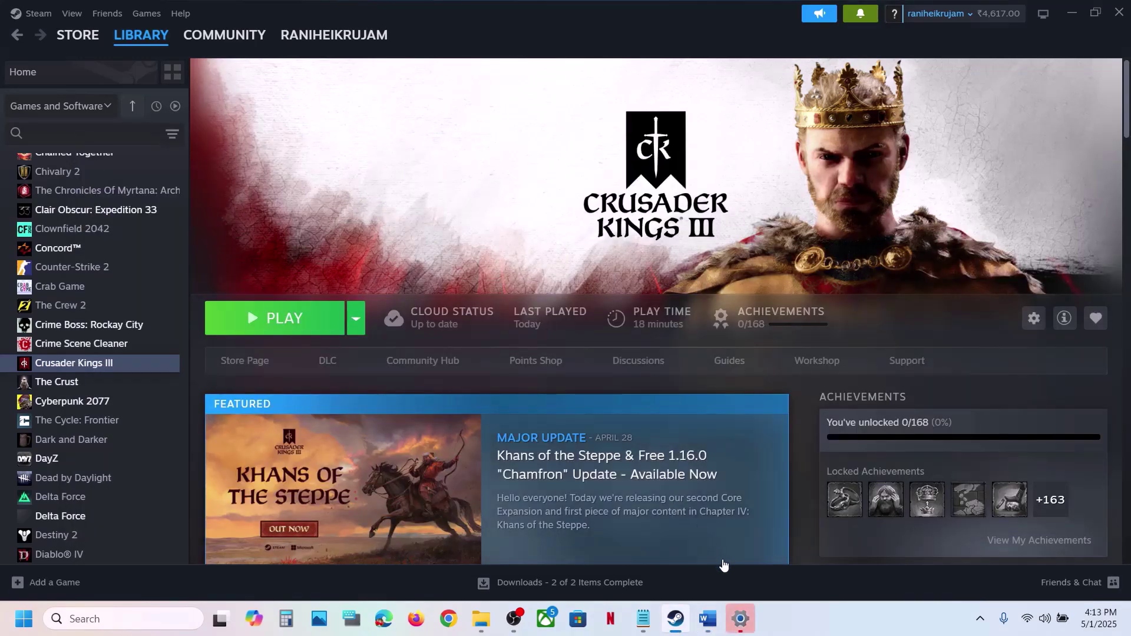
- Go to Windows Security's ransomware protection list of apps allowed through Controlled folder access
{"action": "left_click", "coordinate": [730, 607]}
{"action": "left_click", "coordinate": [58, 463]}
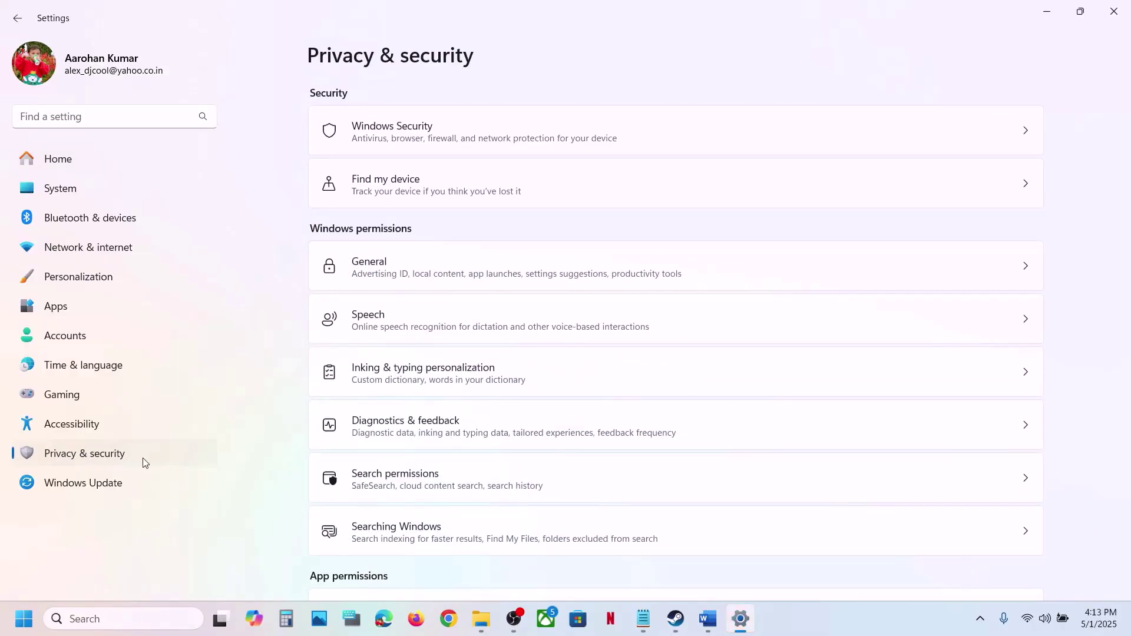
{"action": "left_click", "coordinate": [453, 141]}
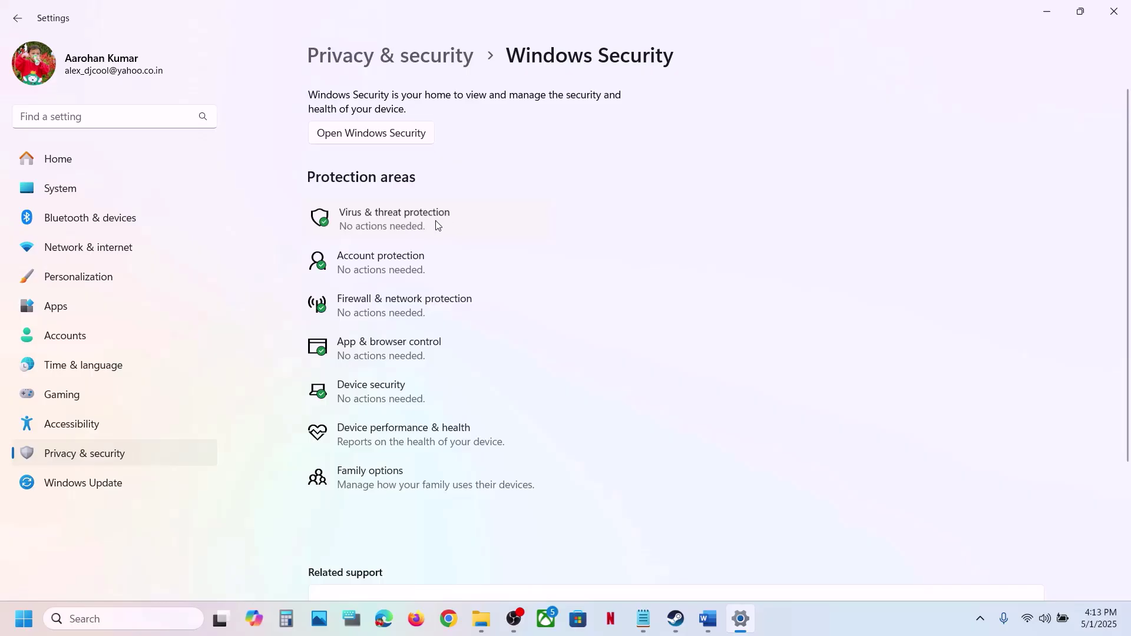
{"action": "left_click", "coordinate": [436, 225]}
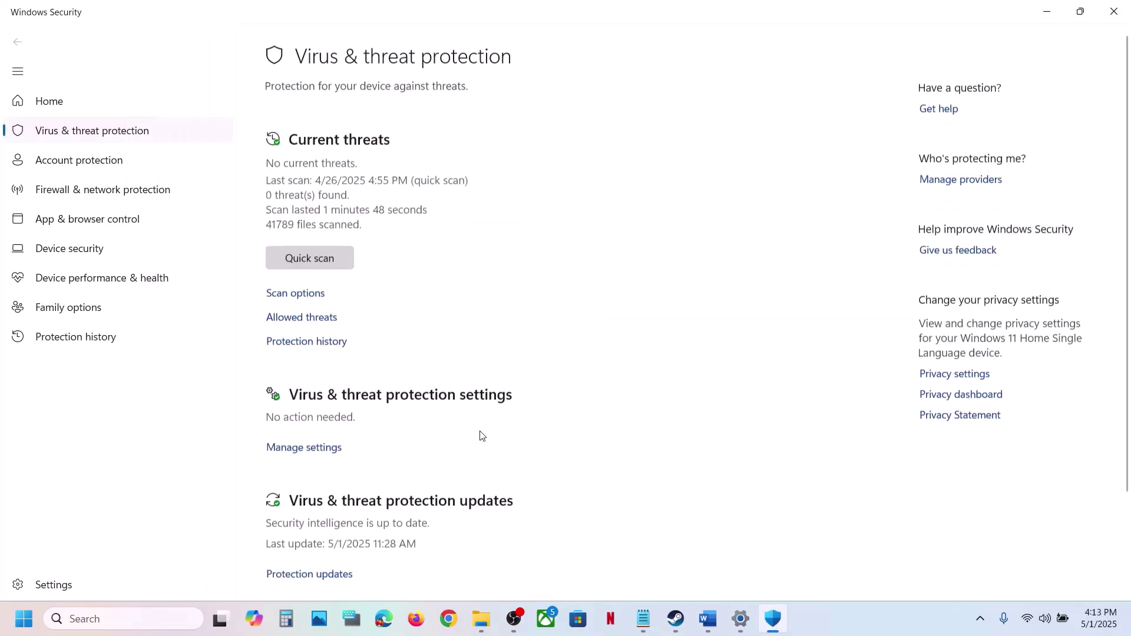
{"action": "scroll", "coordinate": [480, 436], "scroll_direction": "down", "scroll_amount": 3}
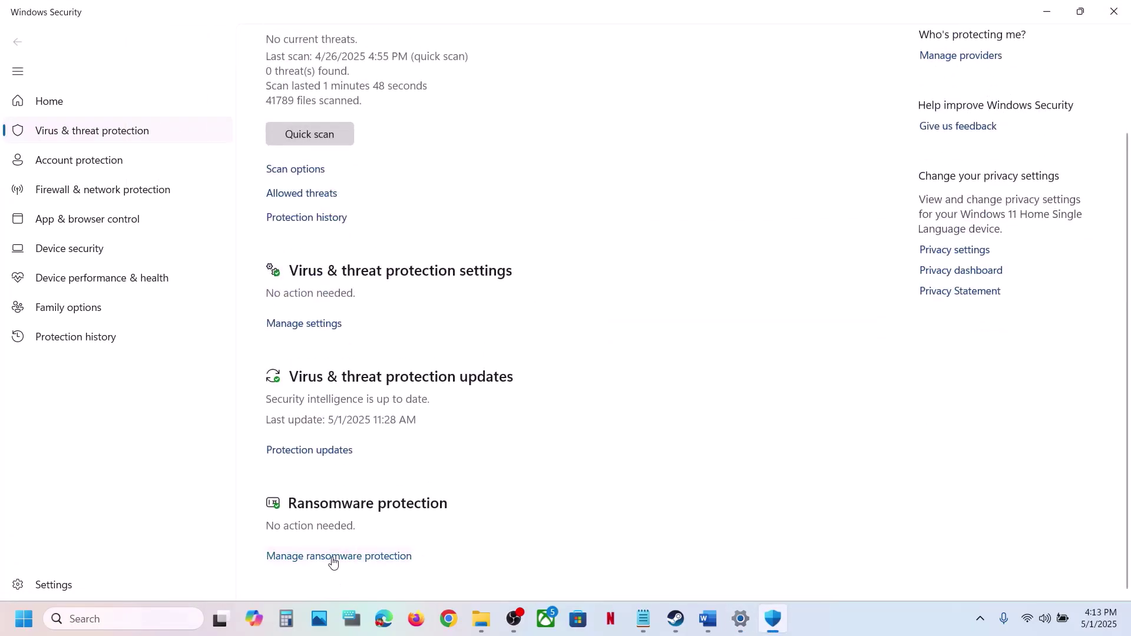
{"action": "left_click", "coordinate": [332, 563]}
{"action": "left_click", "coordinate": [368, 311]}
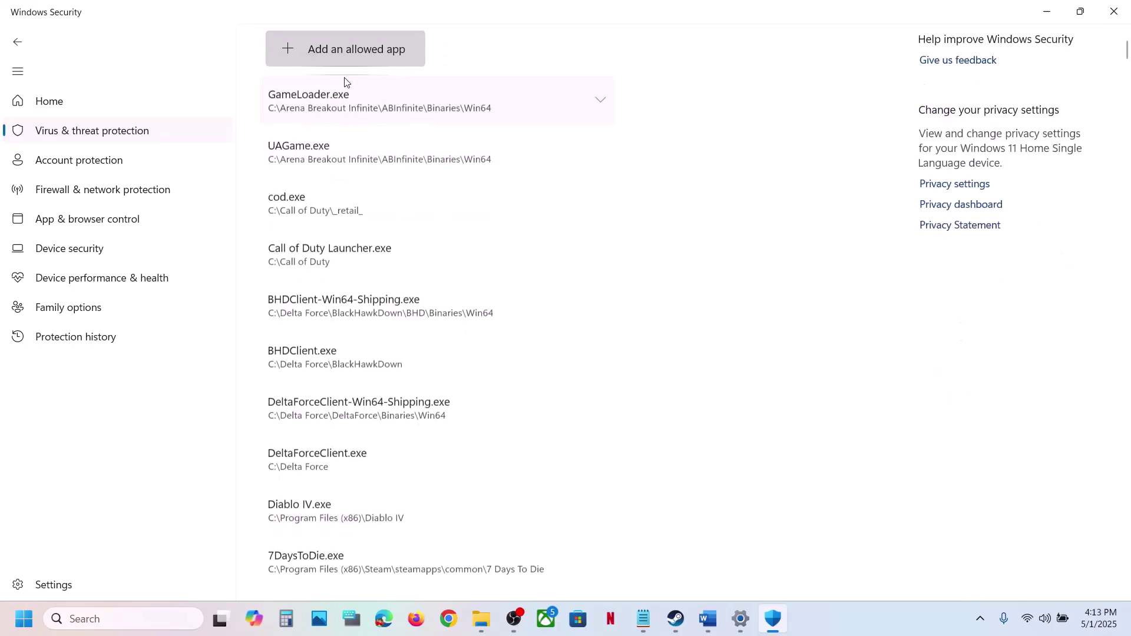
- Add ck3.exe from Crusader Kings III\binaries as an allowed app
{"action": "left_click", "coordinate": [334, 54]}
{"action": "left_click", "coordinate": [363, 110]}
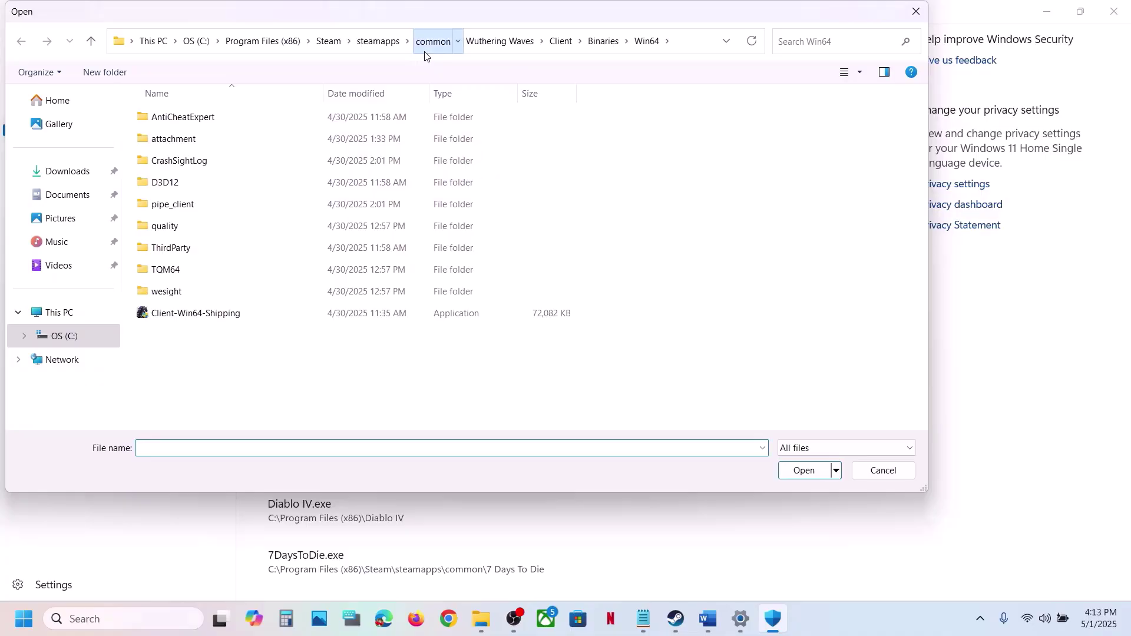
{"action": "left_click", "coordinate": [425, 55]}
{"action": "left_click", "coordinate": [201, 116]}
{"action": "double_click", "coordinate": [201, 116]}
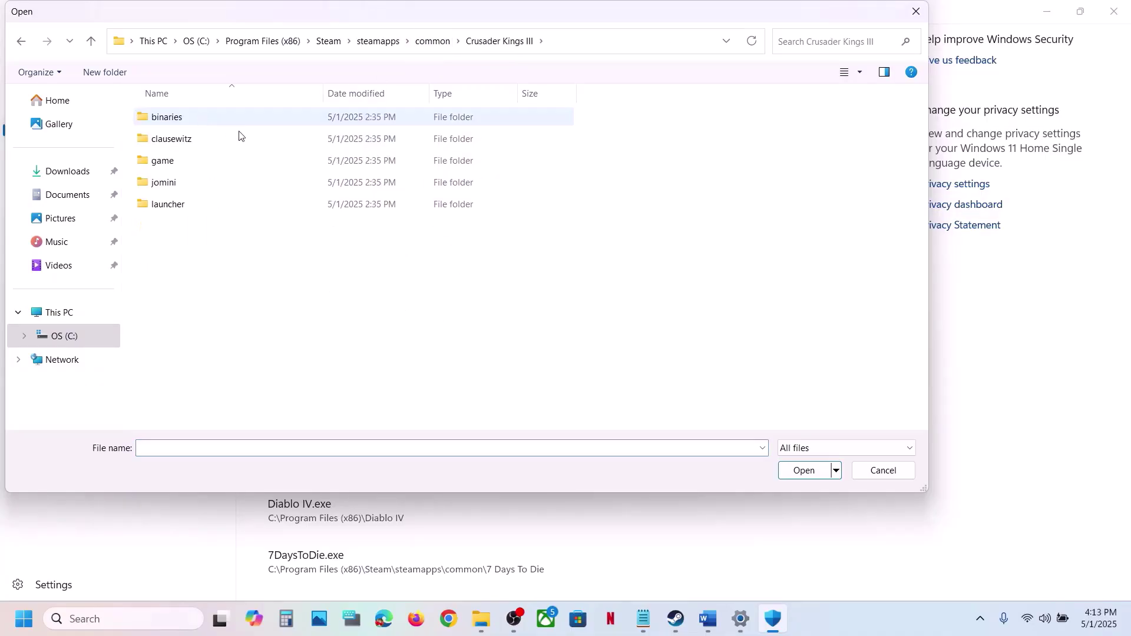
{"action": "double_click", "coordinate": [180, 120]}
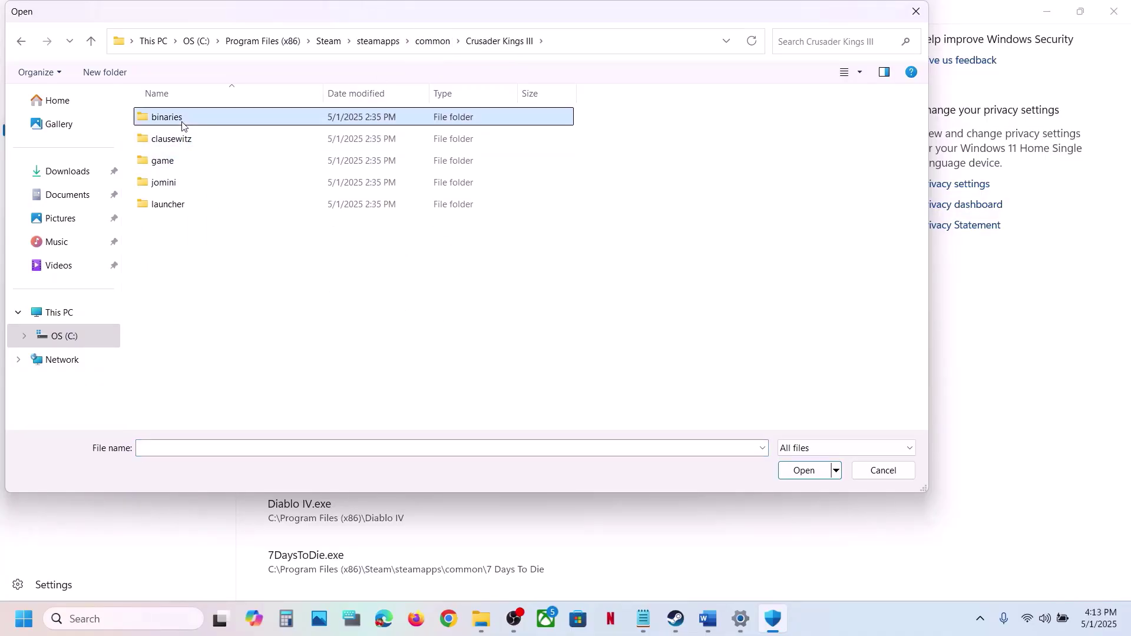
{"action": "left_click", "coordinate": [163, 146]}
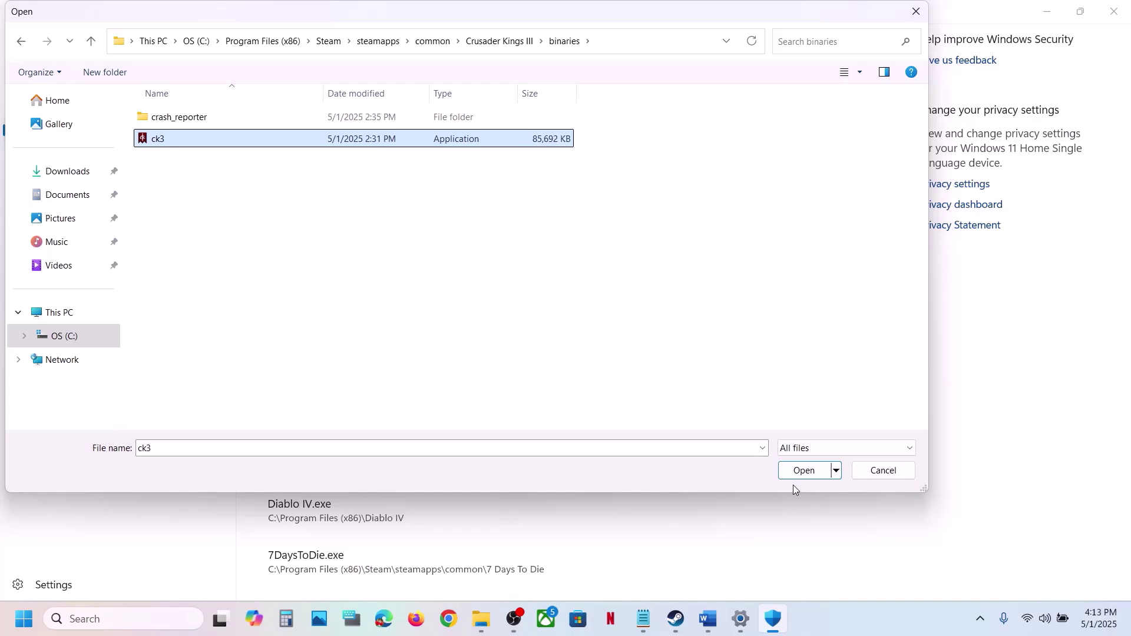
{"action": "left_click", "coordinate": [805, 473]}
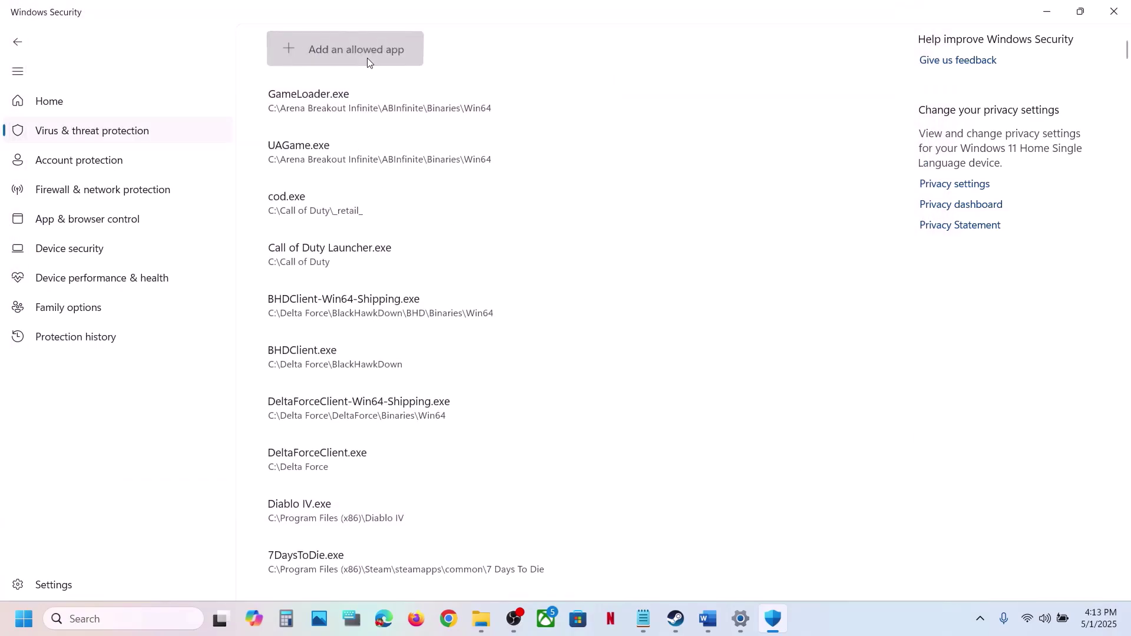
- Add launcher-installer-windows_2025.5 from the launcher folder as another allowed app
{"action": "left_click", "coordinate": [366, 59]}
{"action": "left_click", "coordinate": [345, 112]}
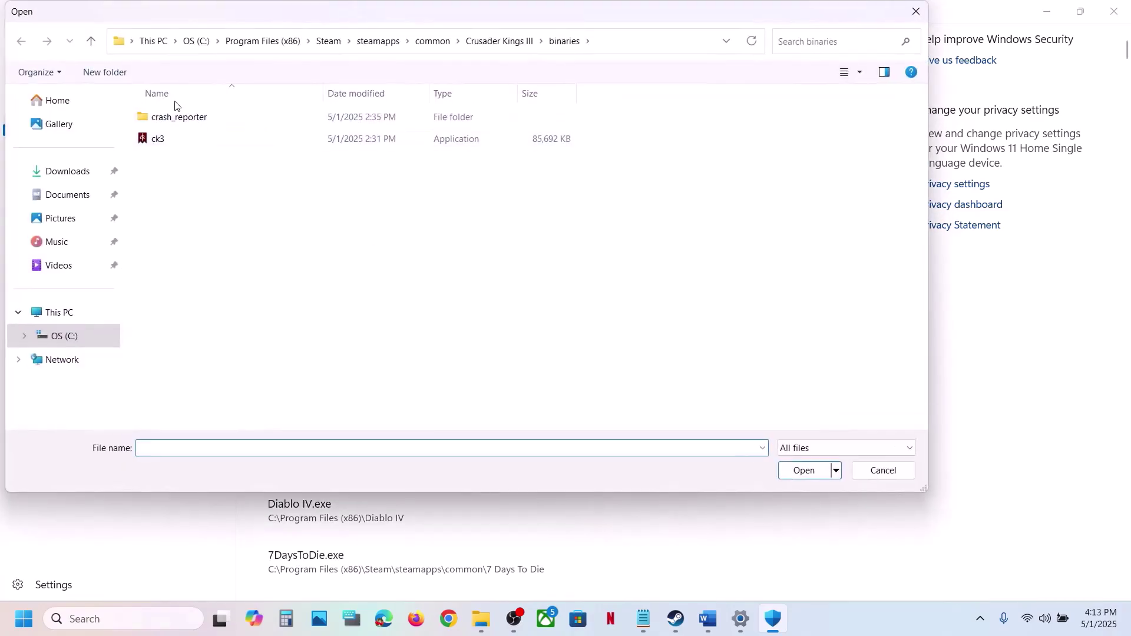
{"action": "left_click", "coordinate": [91, 41]}
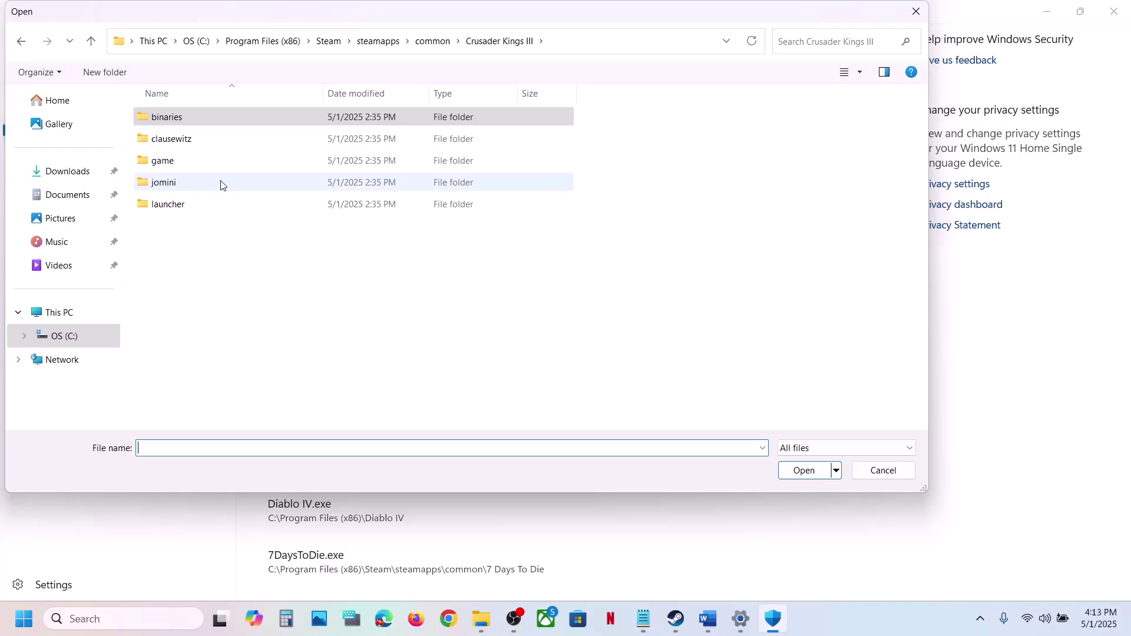
{"action": "double_click", "coordinate": [176, 204]}
{"action": "left_click", "coordinate": [193, 168]}
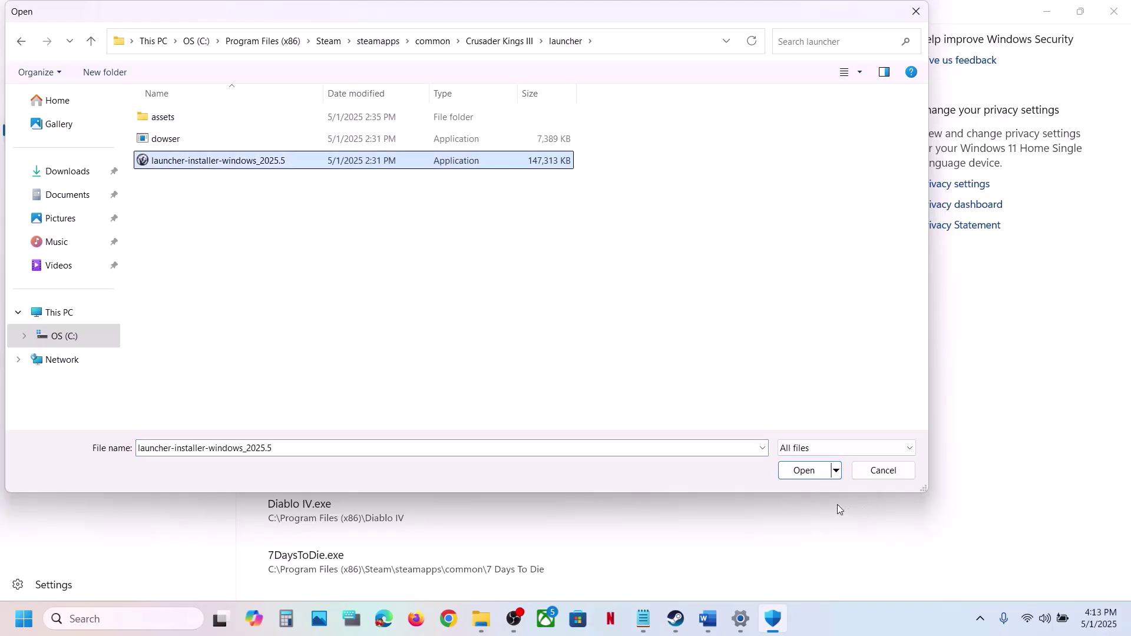
{"action": "left_click", "coordinate": [803, 470]}
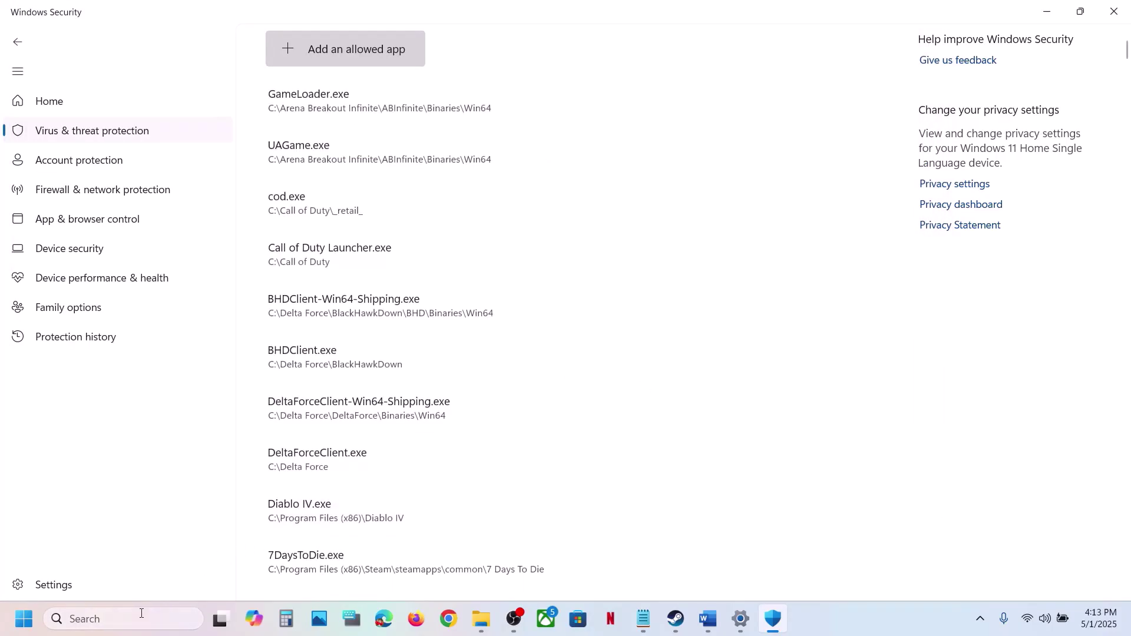
- Open Windows Defender Firewall's allowed apps in Control Panel and unlock them for editing
{"action": "left_click", "coordinate": [142, 616]}
{"action": "type", "text": "control"}
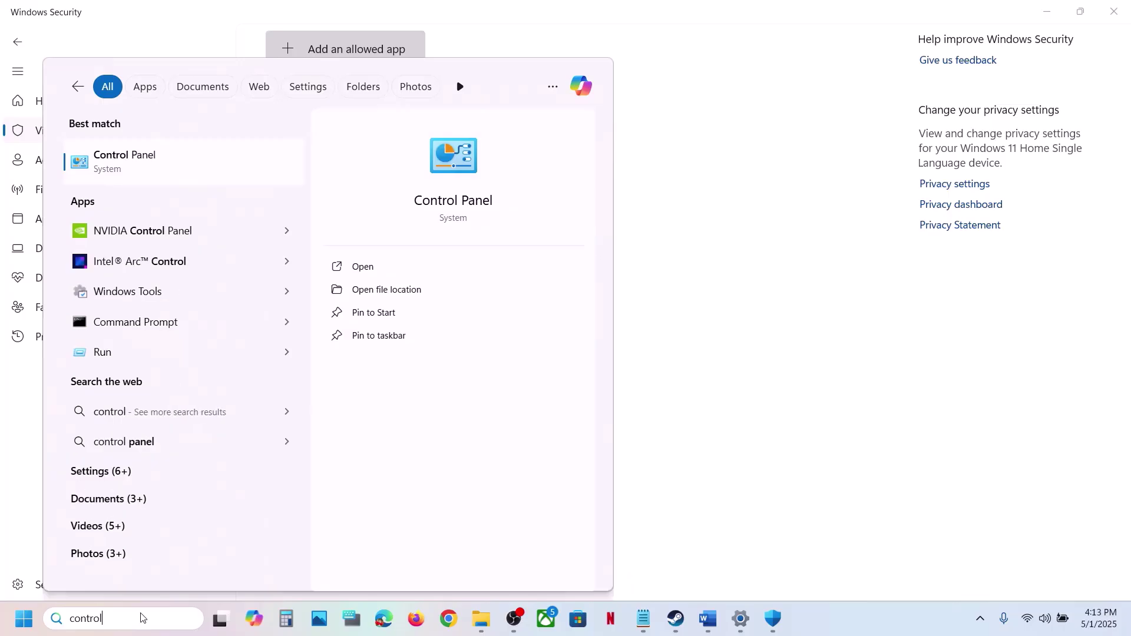
{"action": "key", "text": "Return"}
{"action": "left_click", "coordinate": [408, 119]}
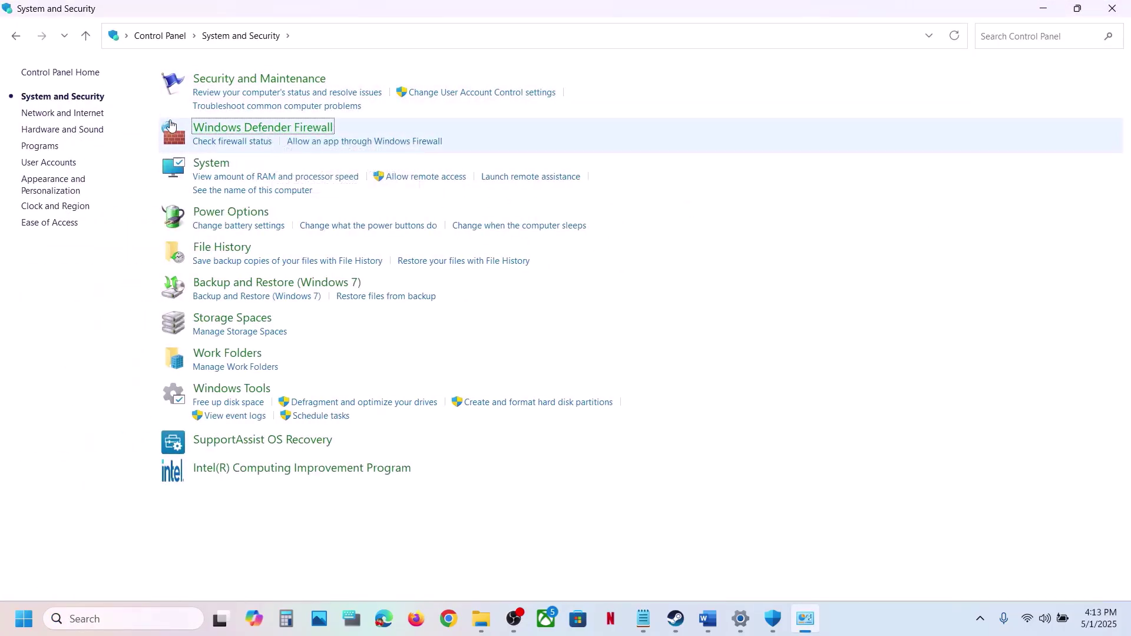
{"action": "left_click", "coordinate": [170, 126]}
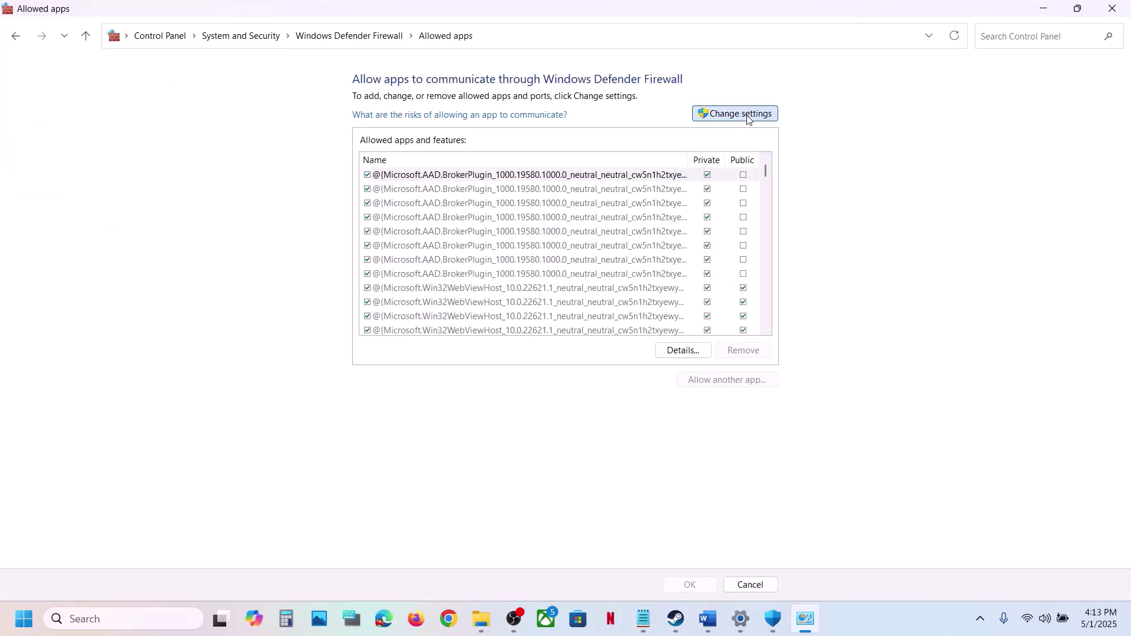
{"action": "left_click", "coordinate": [739, 114]}
- Allow ck3.exe from Crusader Kings III\binaries through the firewall, then close the windows
{"action": "left_click", "coordinate": [708, 380]}
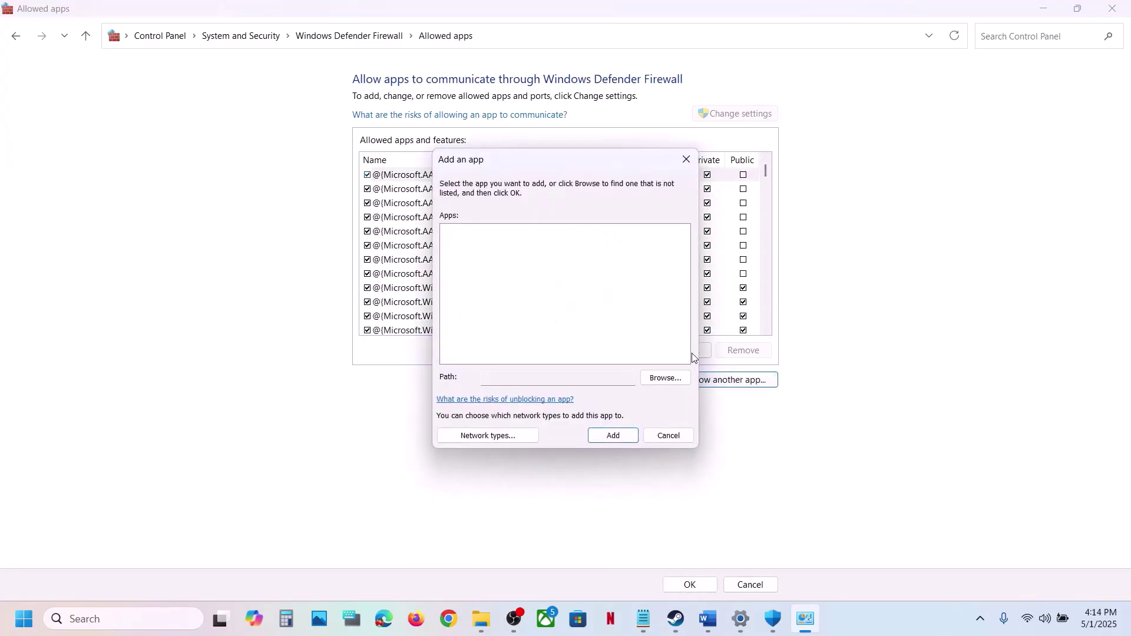
{"action": "left_click", "coordinate": [665, 377]}
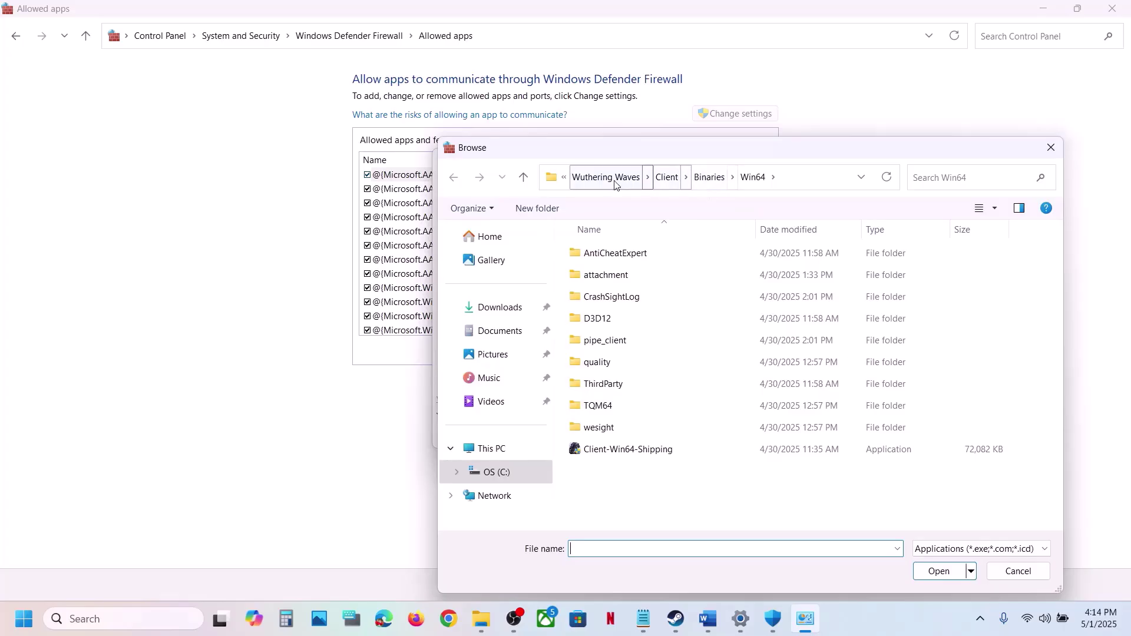
{"action": "left_click", "coordinate": [606, 177]}
{"action": "left_click", "coordinate": [686, 177]}
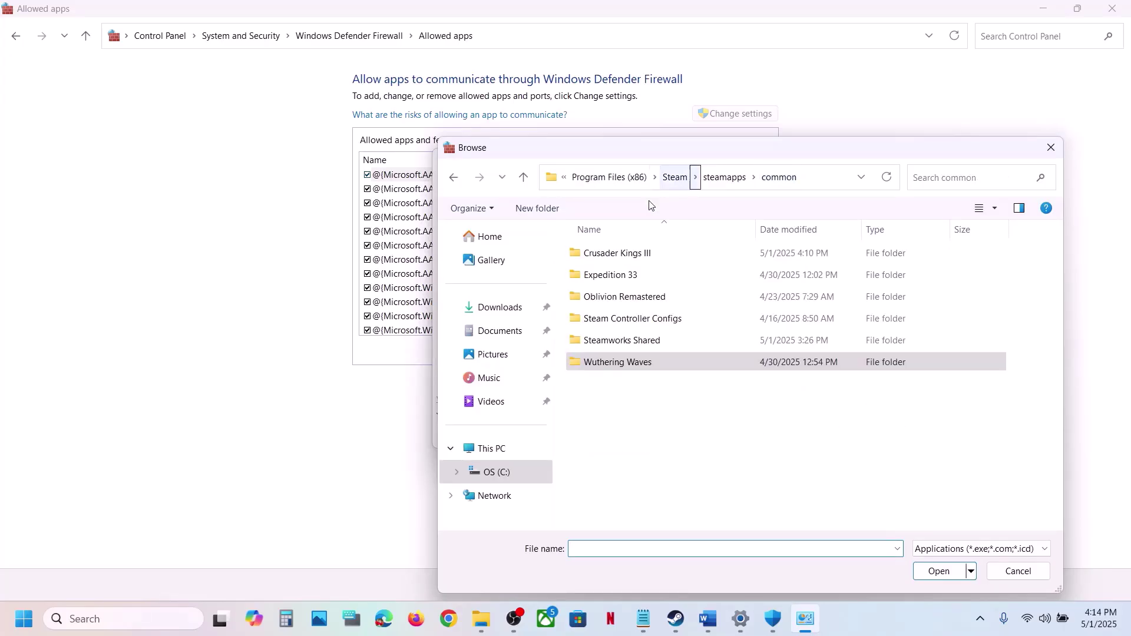
{"action": "double_click", "coordinate": [620, 254]}
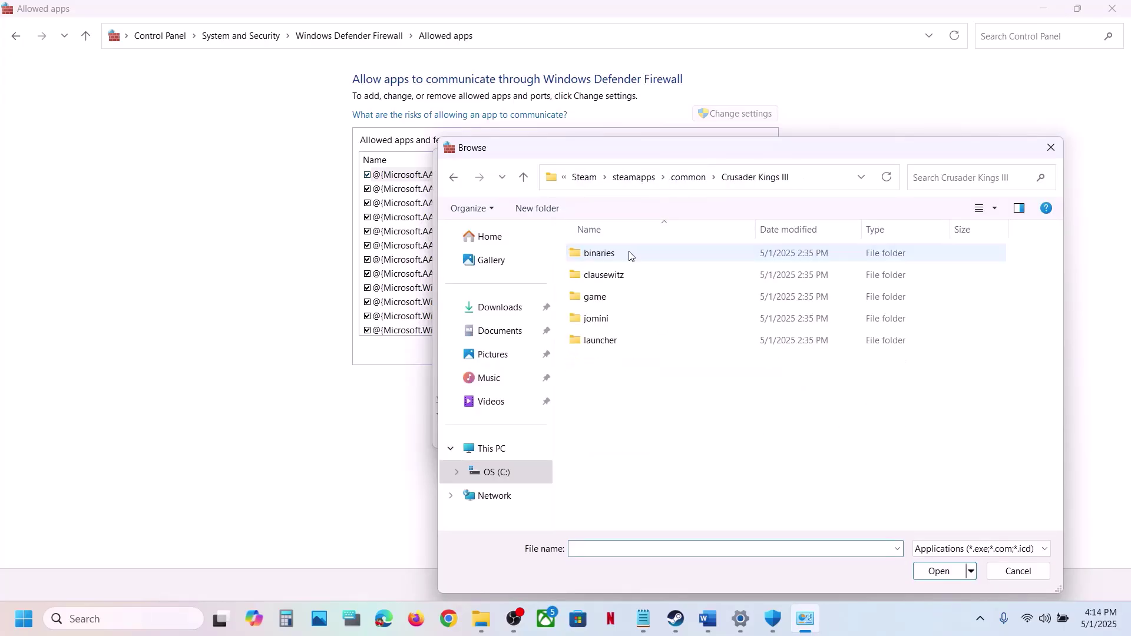
{"action": "double_click", "coordinate": [592, 263]}
{"action": "left_click", "coordinate": [592, 275]}
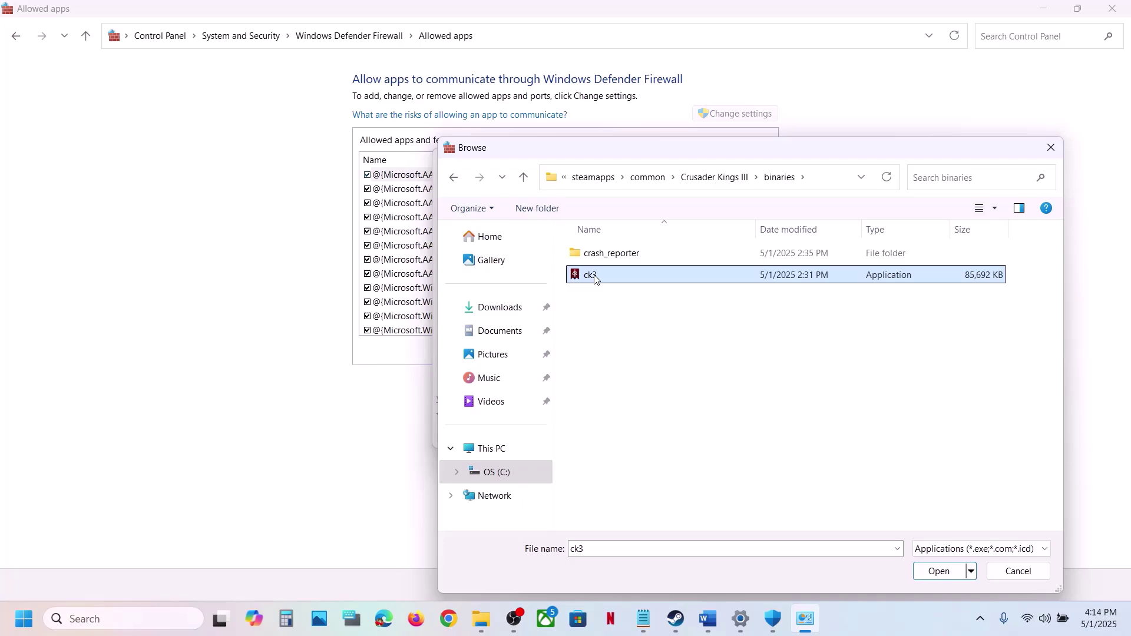
{"action": "left_click", "coordinate": [927, 567]}
{"action": "left_click", "coordinate": [615, 433]}
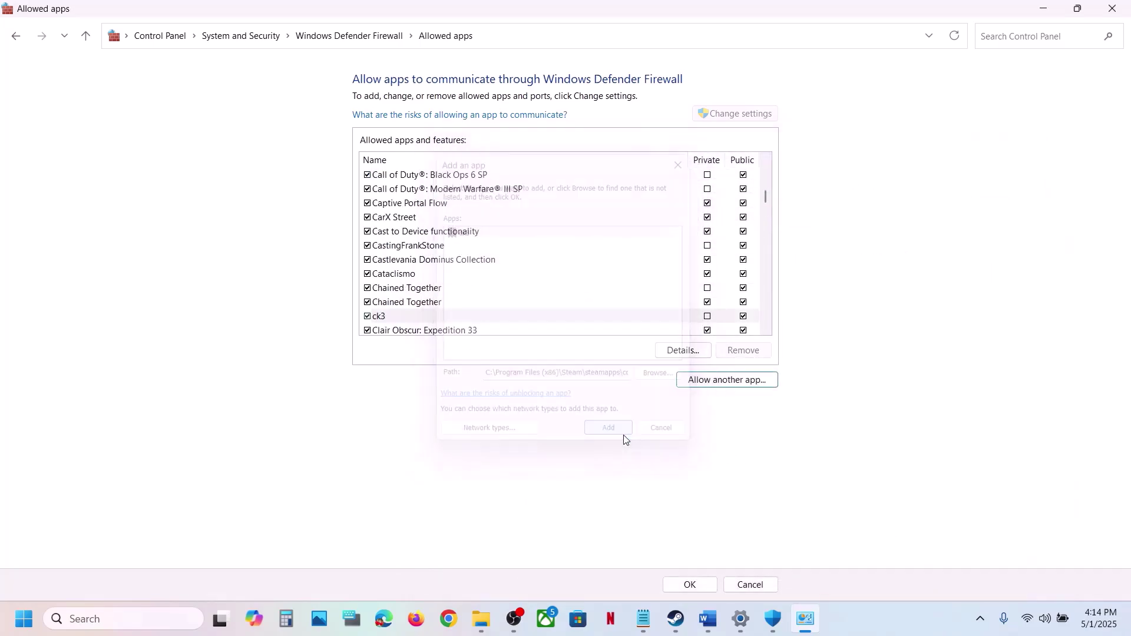
{"action": "left_click", "coordinate": [396, 319]}
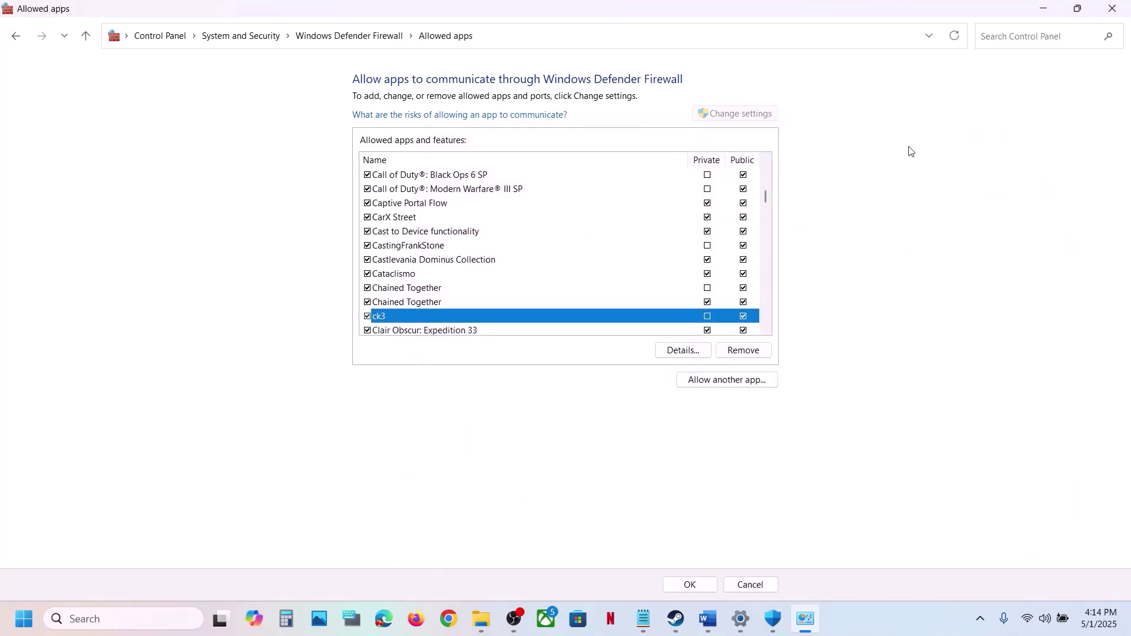
{"action": "left_click", "coordinate": [1113, 8]}
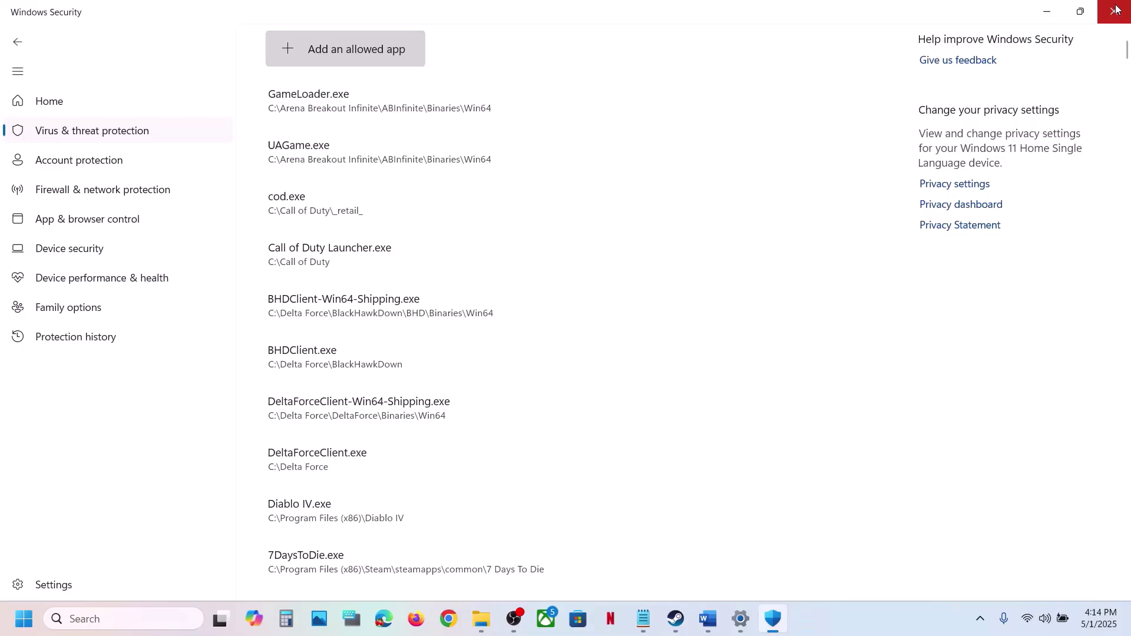
{"action": "left_click", "coordinate": [1115, 10]}
- Close Settings, check Step 5 in the guide, and bring up Crusader Kings III's options in Steam
{"action": "left_click", "coordinate": [1117, 9]}
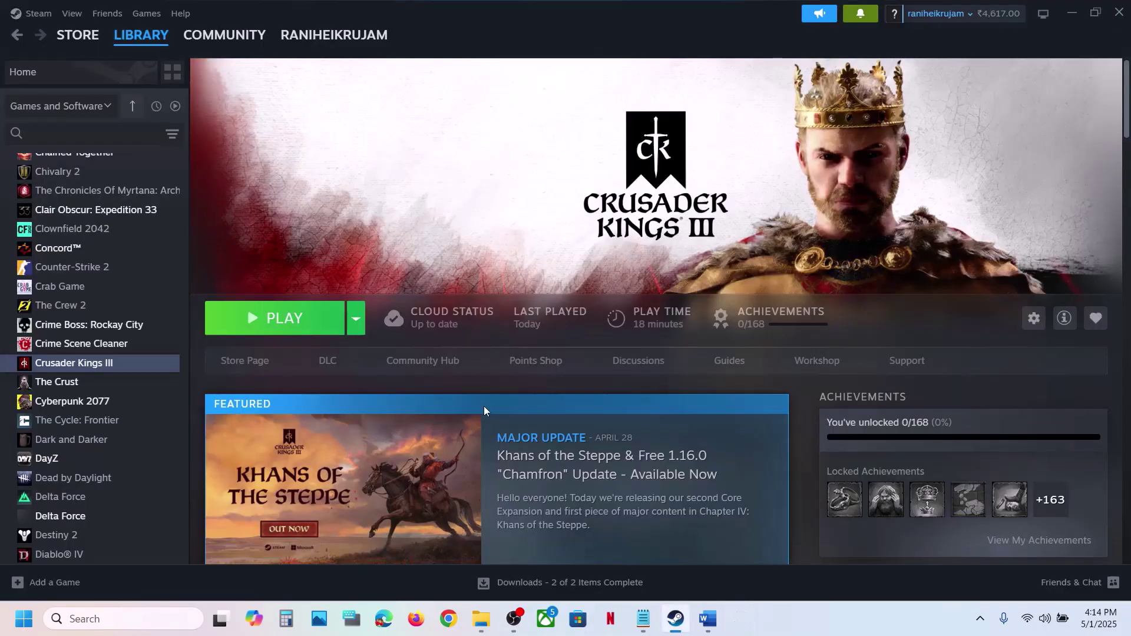
{"action": "scroll", "coordinate": [484, 411], "scroll_direction": "down", "scroll_amount": 1}
{"action": "left_click", "coordinate": [708, 619]}
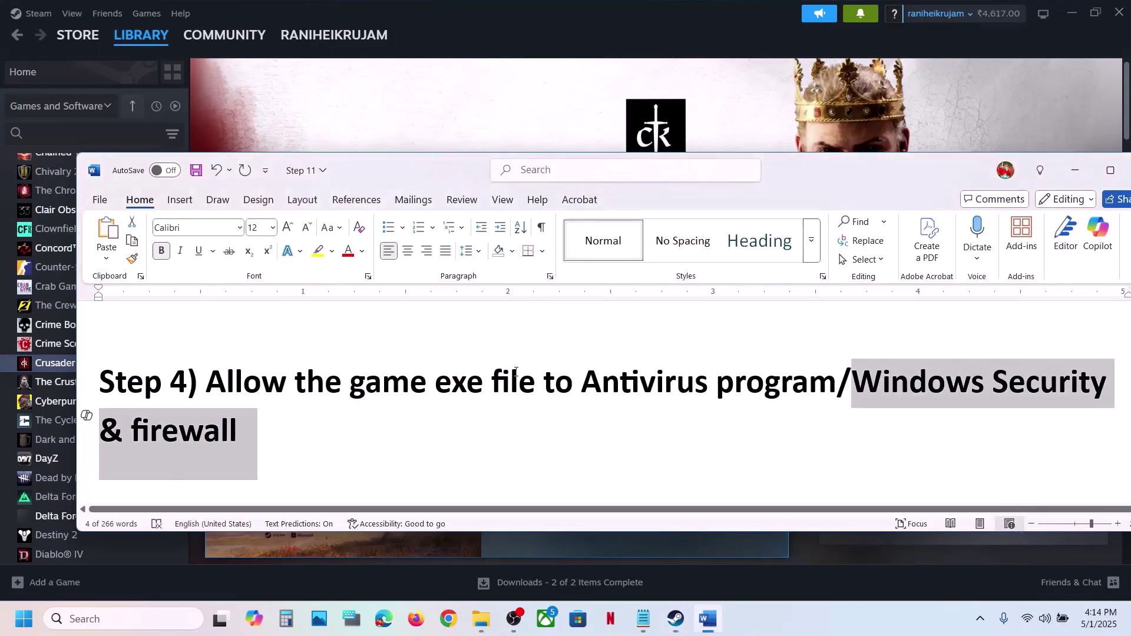
{"action": "scroll", "coordinate": [515, 371], "scroll_direction": "down", "scroll_amount": 3}
{"action": "left_click_drag", "start_coordinate": [218, 352], "coordinate": [874, 351]}
{"action": "left_click", "coordinate": [489, 110]}
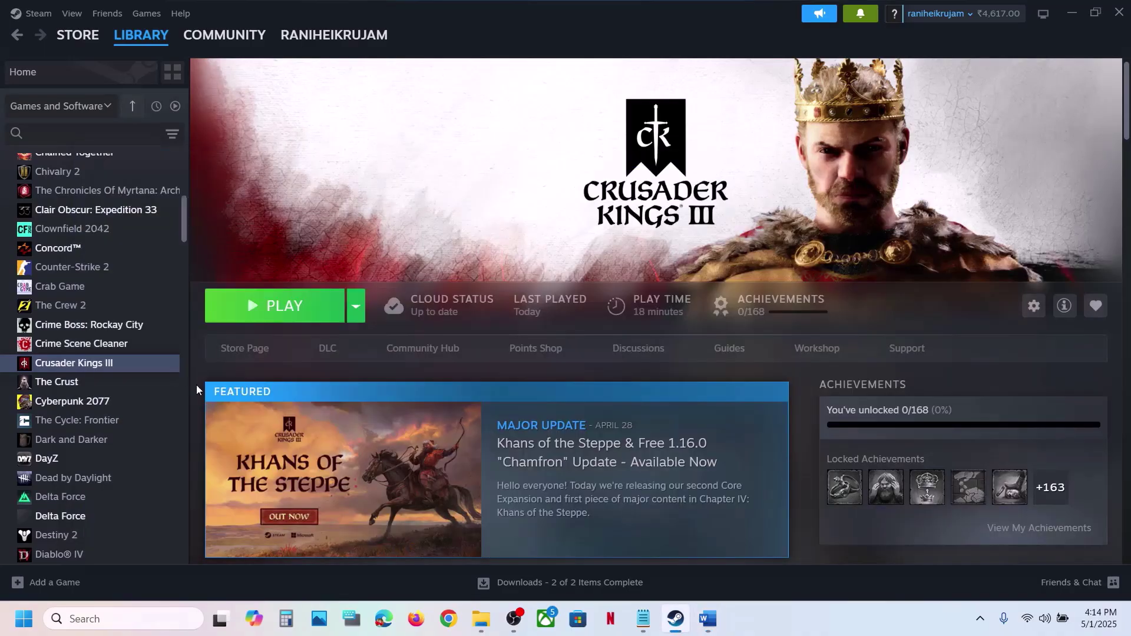
{"action": "right_click", "coordinate": [119, 361]}
- Open Crusader Kings III's local files and select ck3 in the binaries folder
{"action": "mouse_move", "coordinate": [175, 456]}
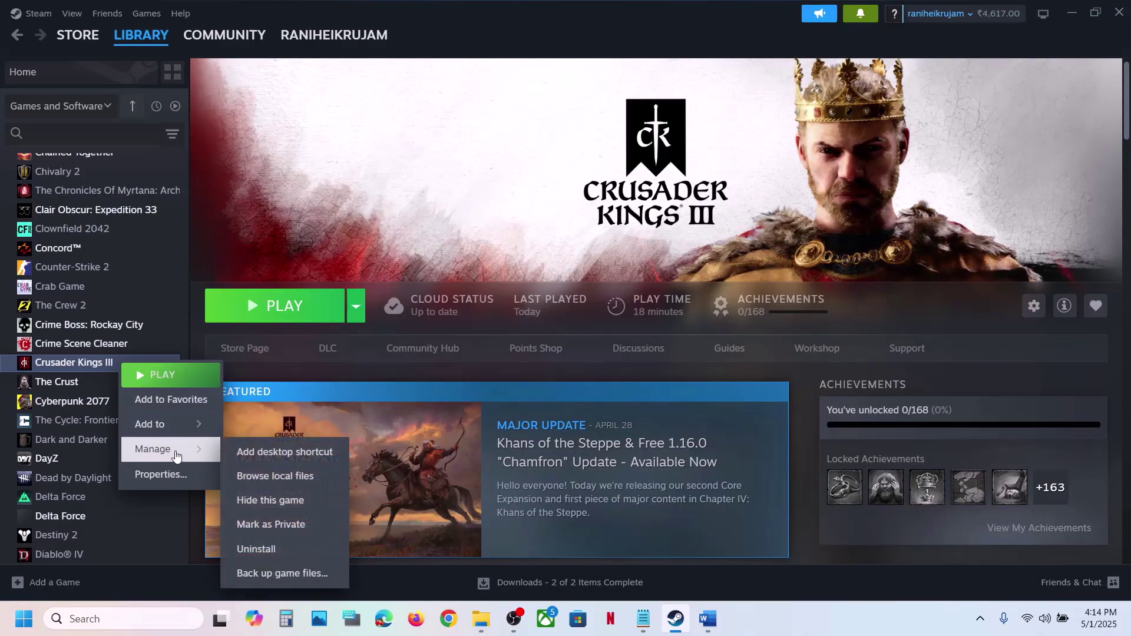
{"action": "left_click", "coordinate": [295, 475]}
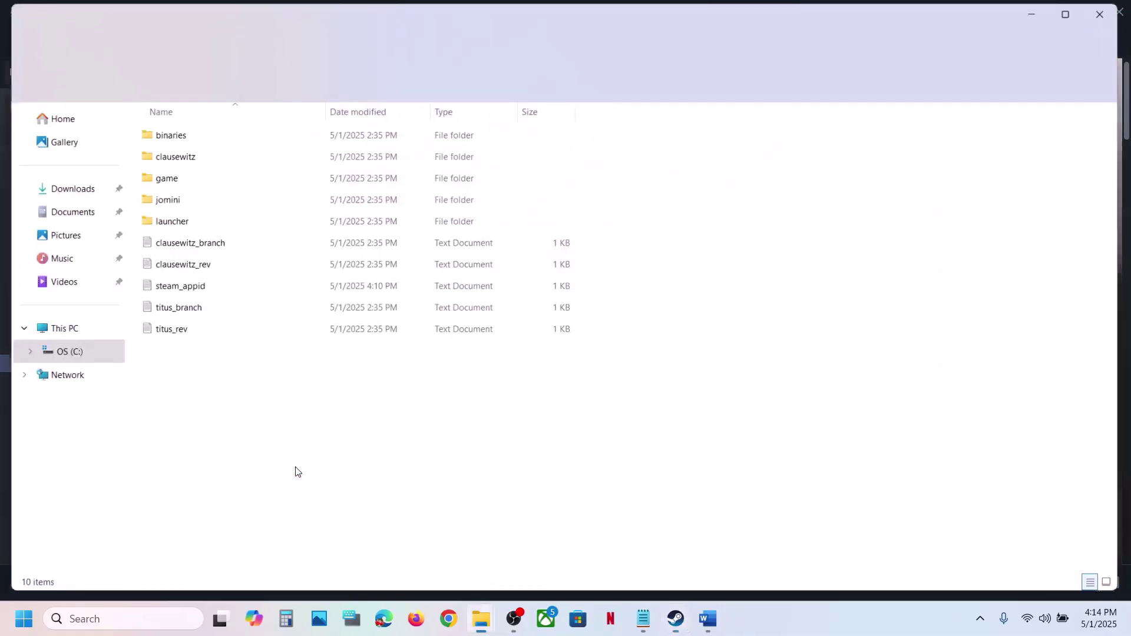
{"action": "double_click", "coordinate": [202, 137]}
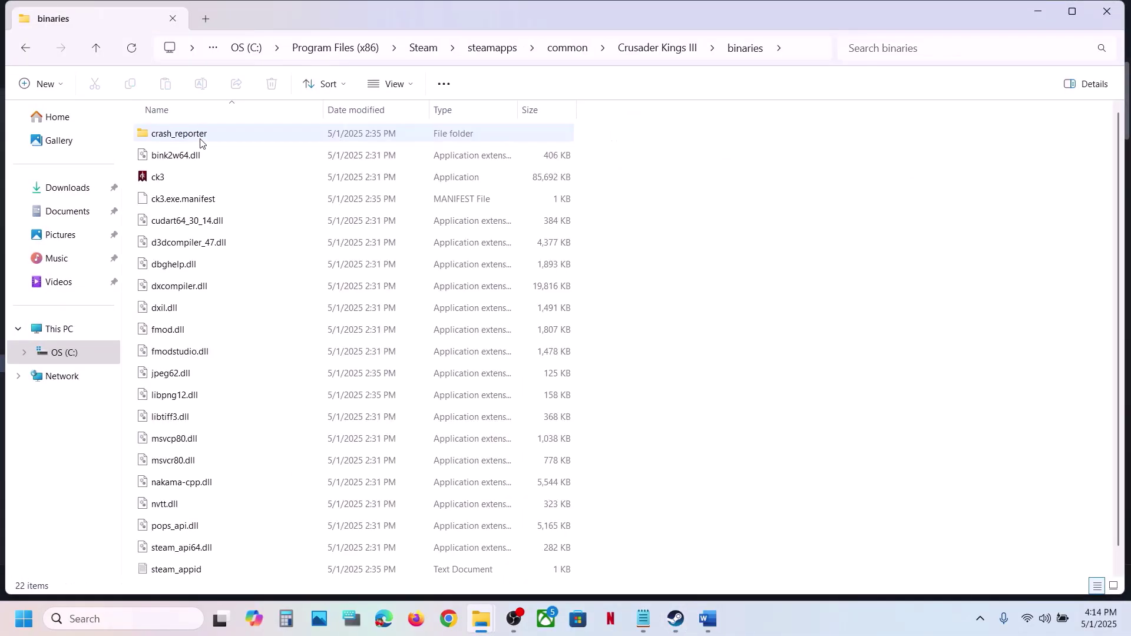
{"action": "left_click", "coordinate": [175, 182]}
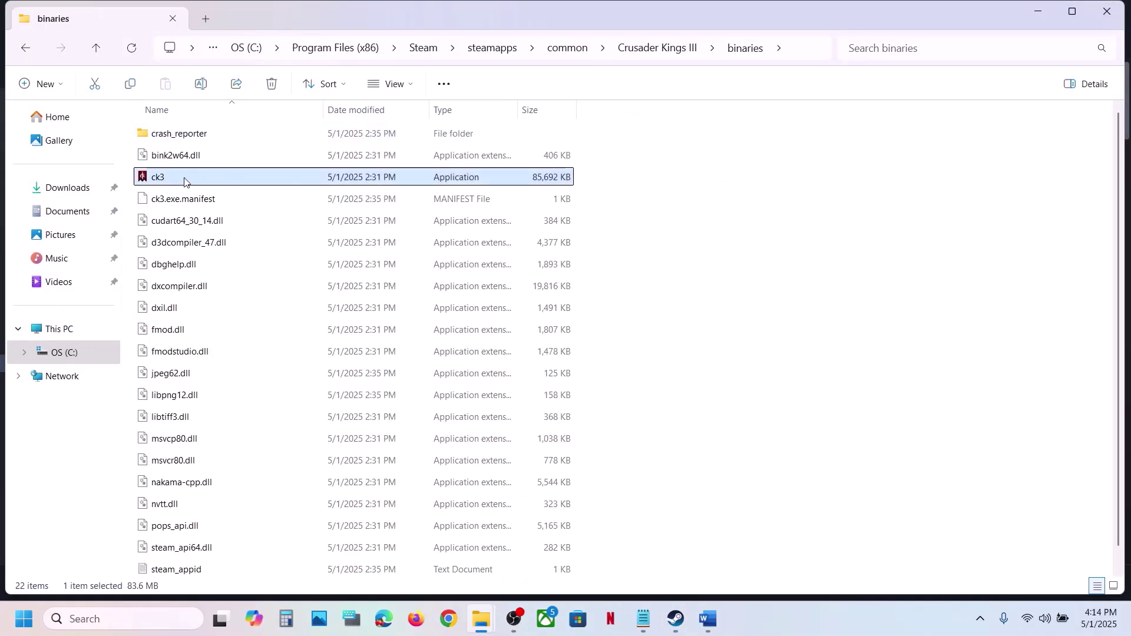
- Set ck3 to always run as administrator in its Compatibility properties
{"action": "right_click", "coordinate": [218, 182]}
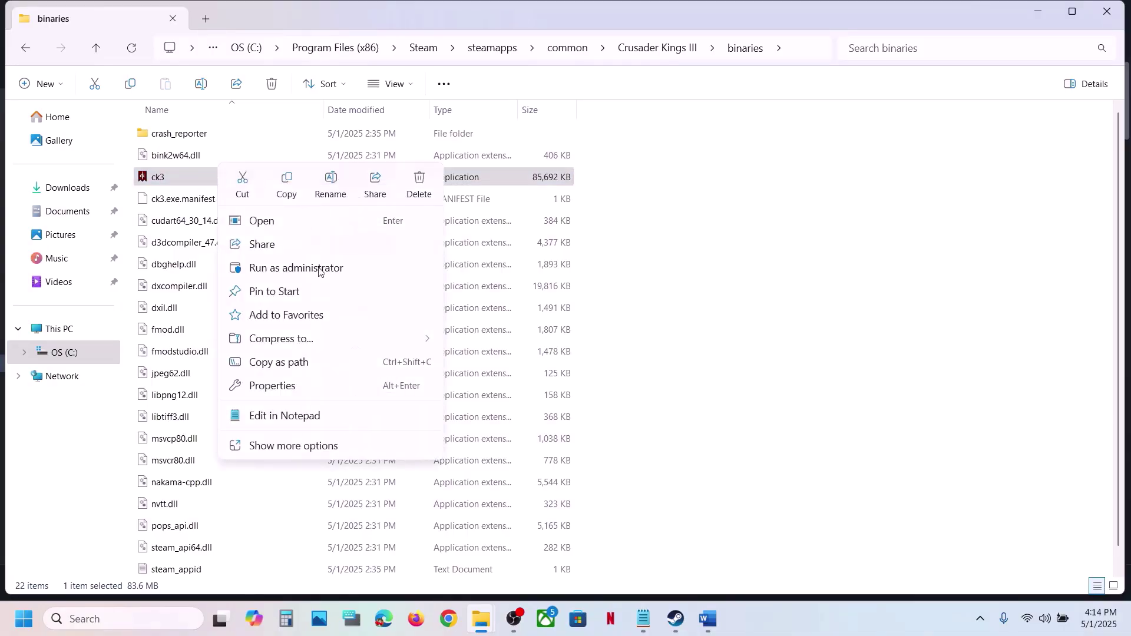
{"action": "left_click", "coordinate": [282, 387]}
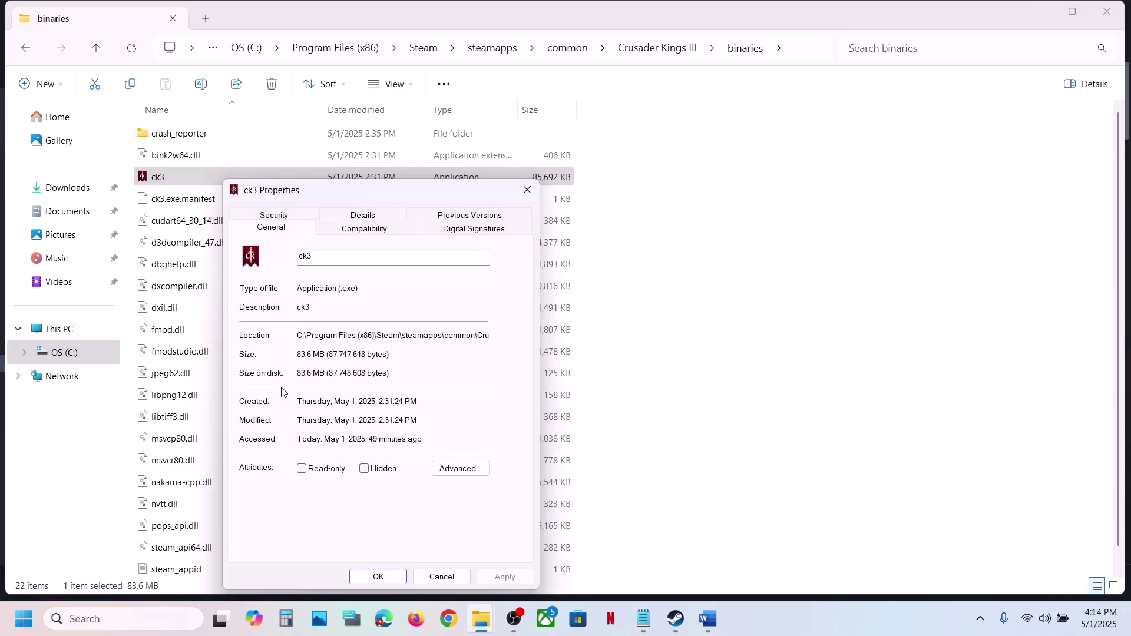
{"action": "left_click", "coordinate": [362, 234]}
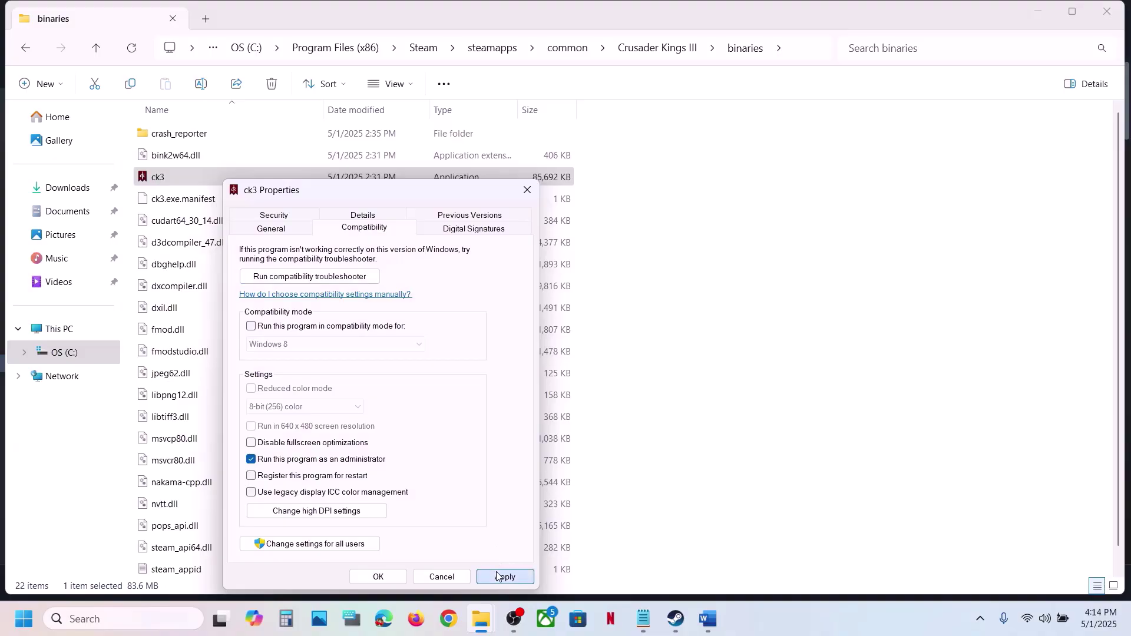
{"action": "left_click", "coordinate": [504, 576]}
{"action": "left_click", "coordinate": [379, 577]}
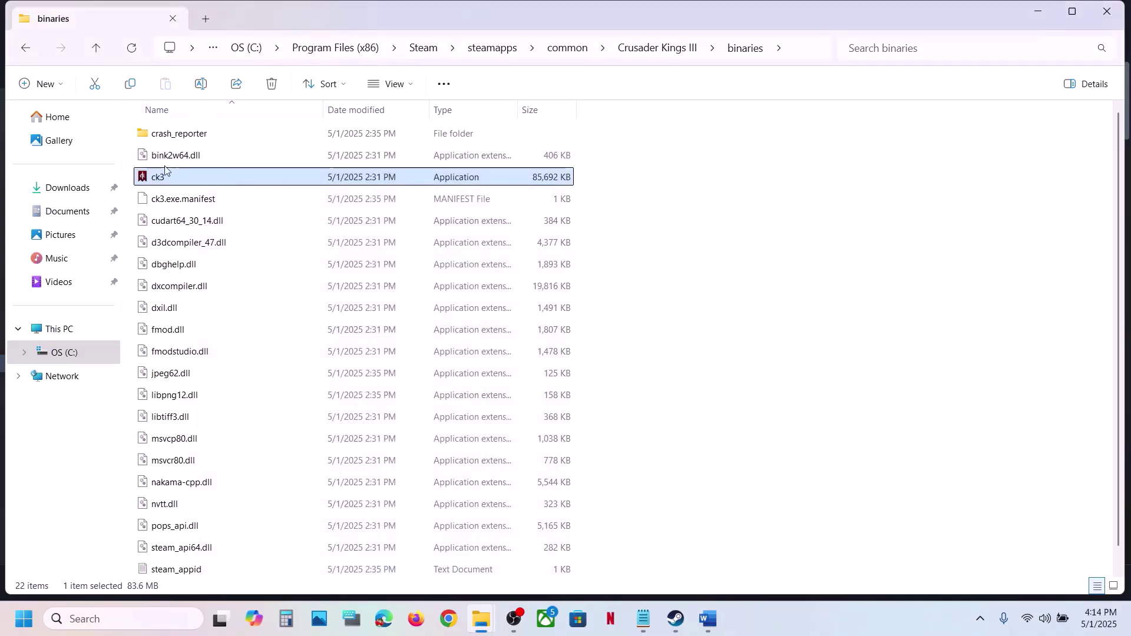
- Turn on Windows 7 compatibility mode for ck3 and save the properties
{"action": "right_click", "coordinate": [167, 181]}
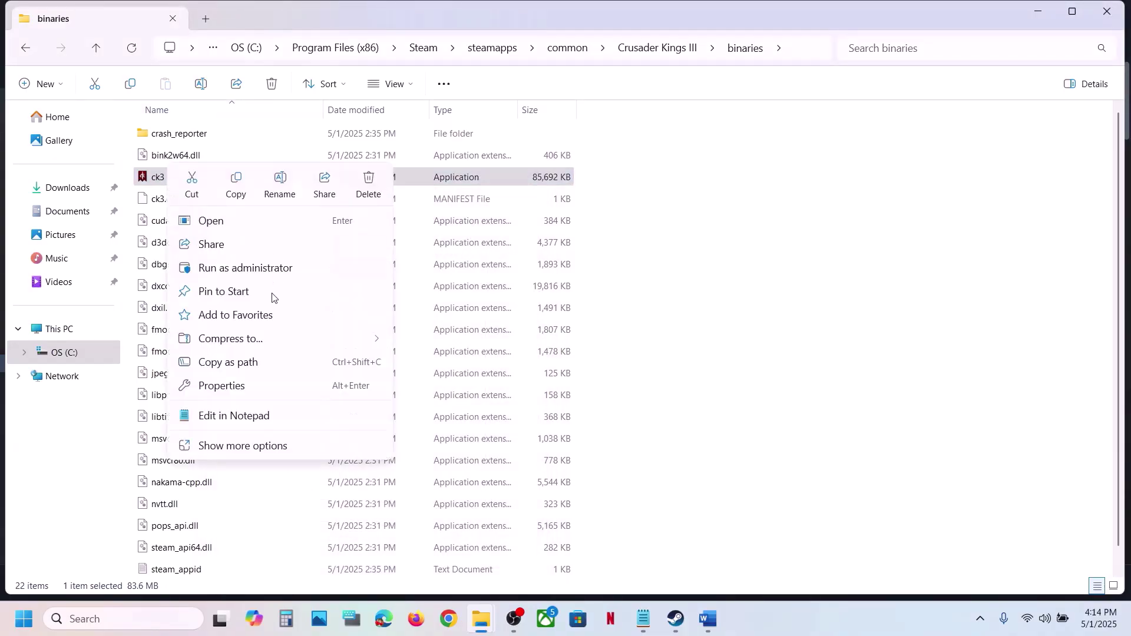
{"action": "left_click", "coordinate": [233, 386]}
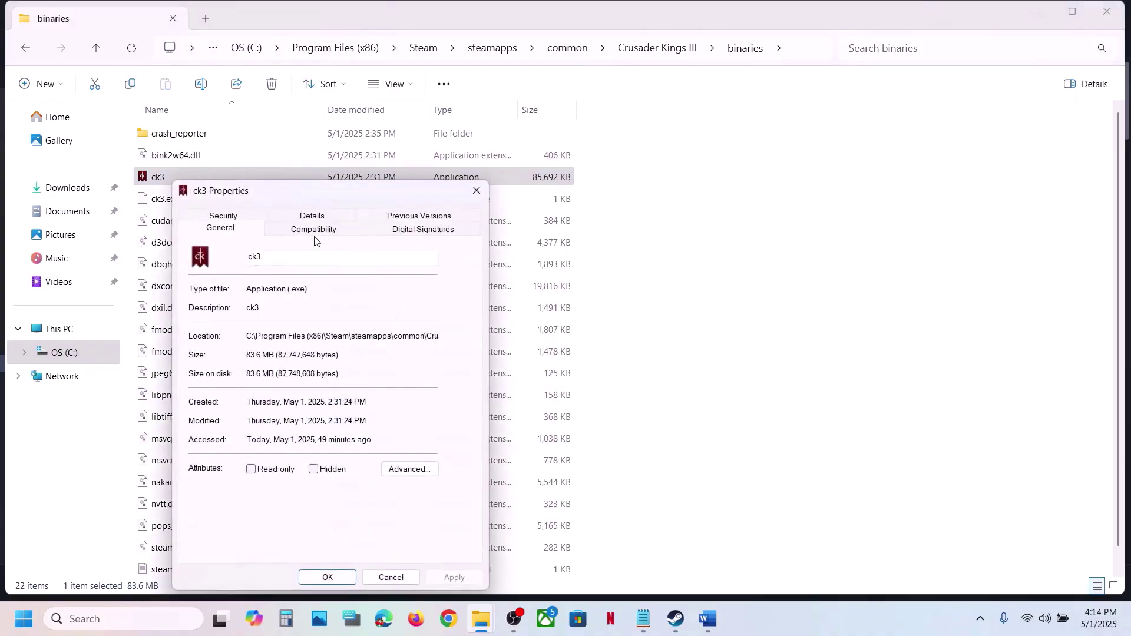
{"action": "left_click", "coordinate": [312, 234]}
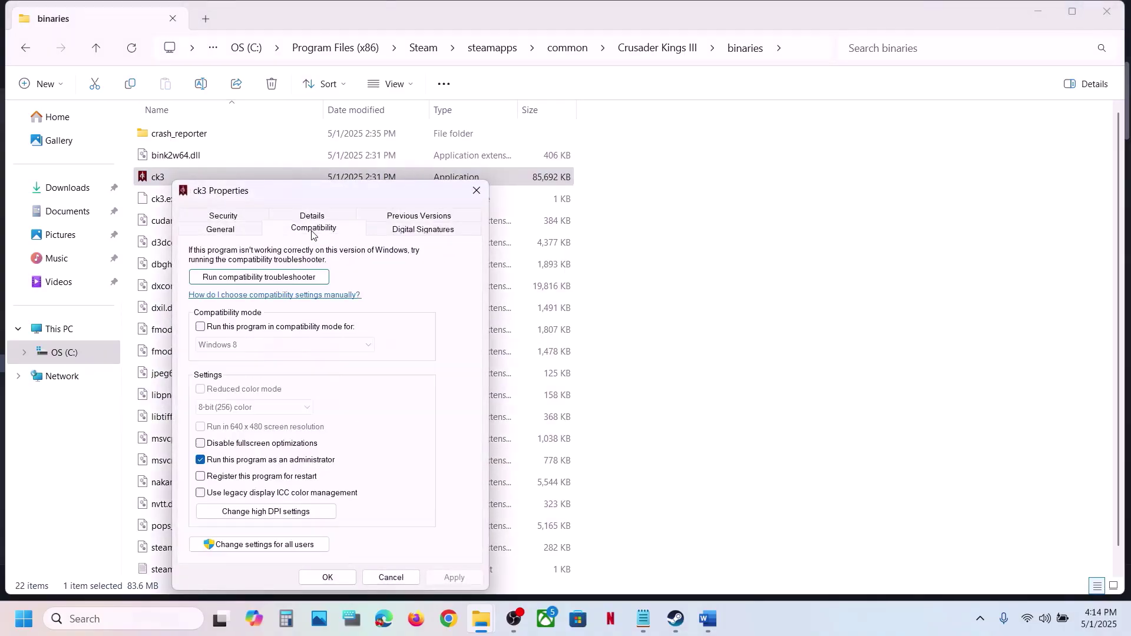
{"action": "left_click", "coordinate": [200, 327]}
{"action": "left_click", "coordinate": [454, 577]}
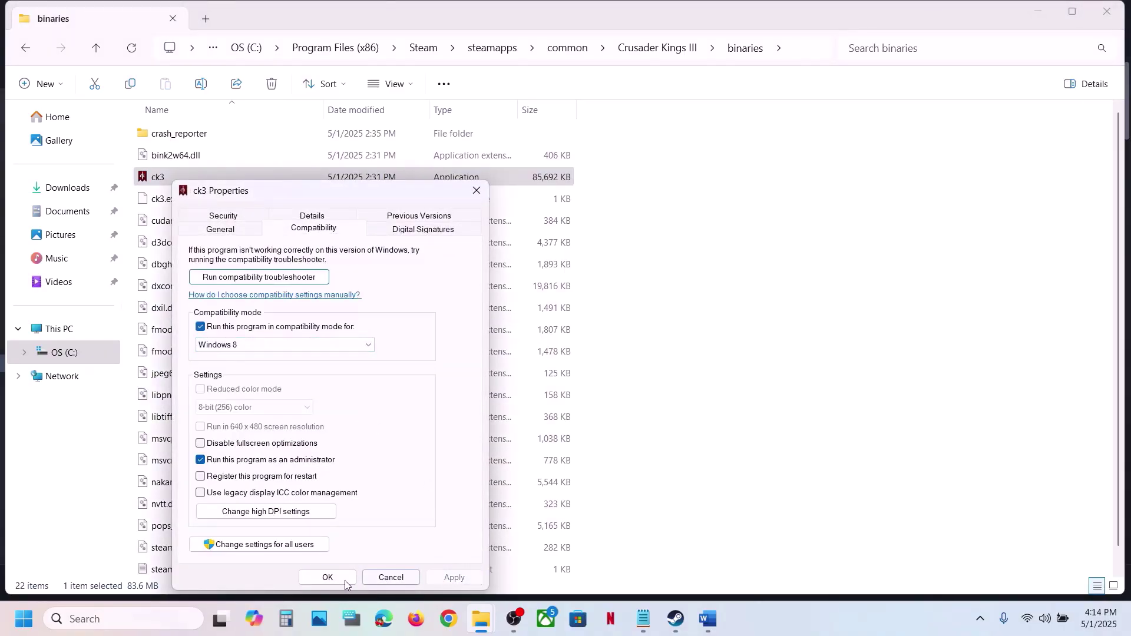
{"action": "left_click", "coordinate": [270, 345]}
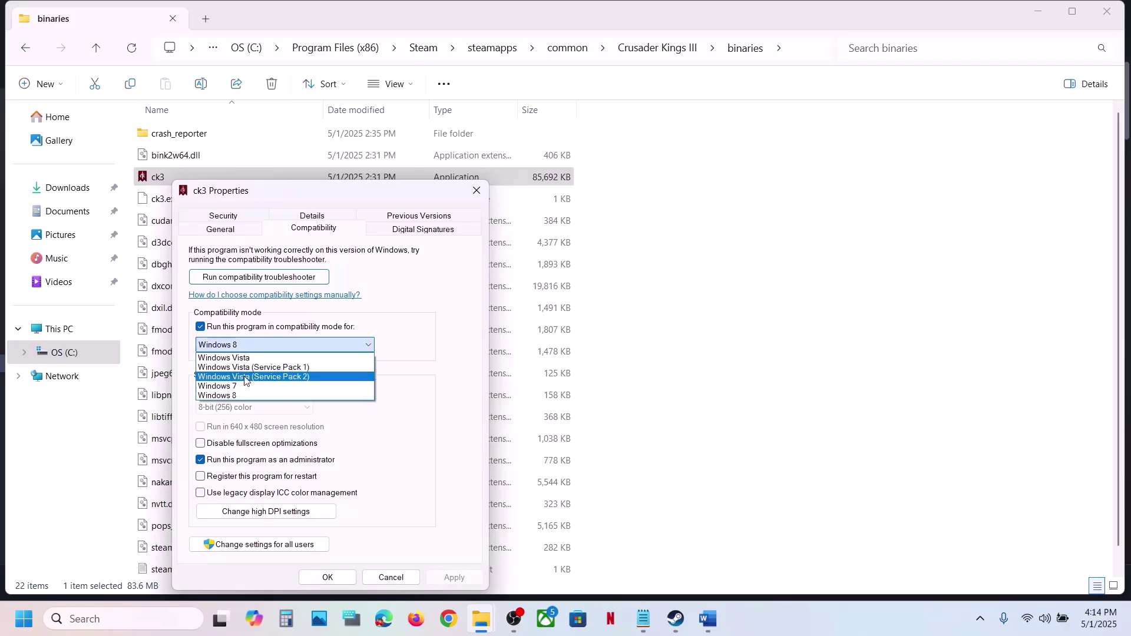
{"action": "left_click", "coordinate": [241, 387]}
{"action": "left_click", "coordinate": [452, 578]}
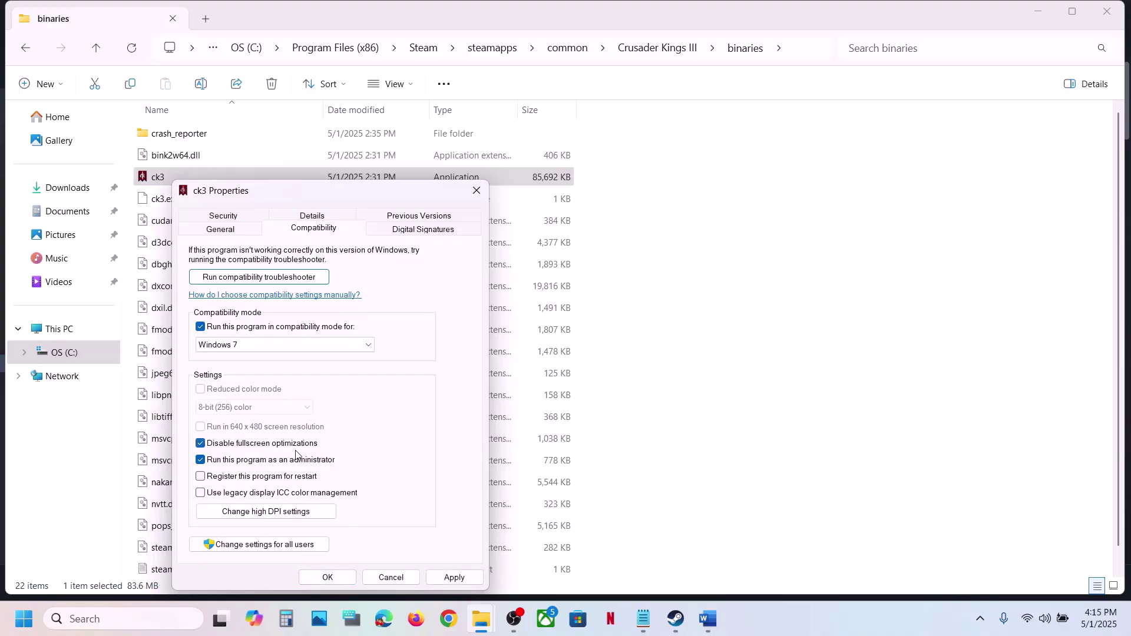
{"action": "left_click", "coordinate": [442, 571]}
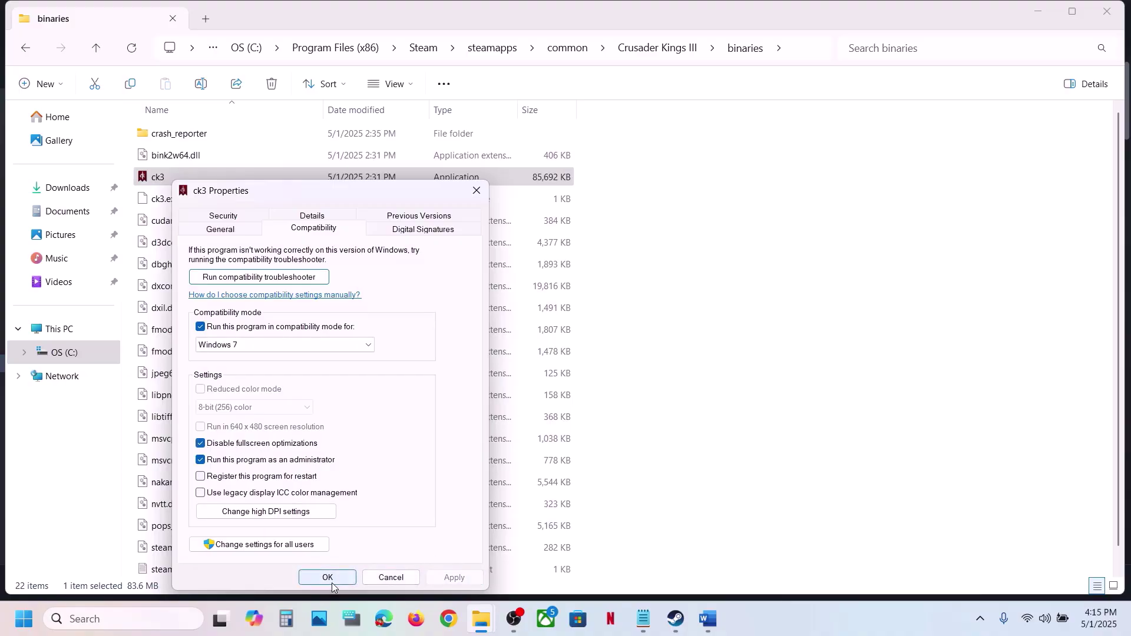
{"action": "left_click", "coordinate": [332, 585]}
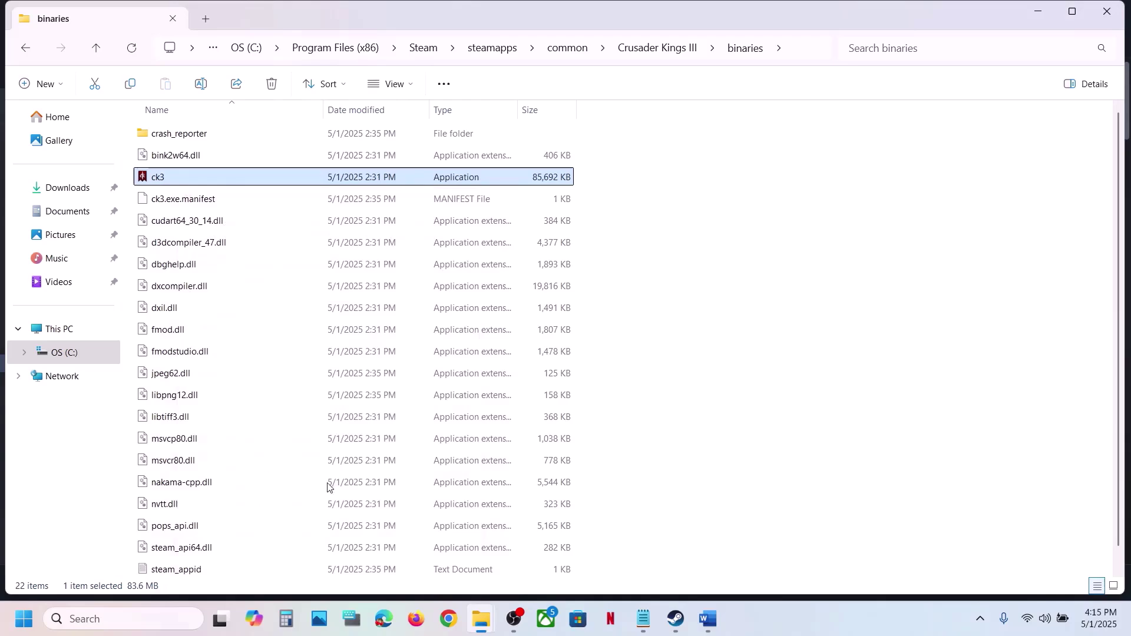
- Turn ck3's compatibility mode back off, save the properties, and minimize File Explorer
{"action": "right_click", "coordinate": [198, 179]}
{"action": "left_click", "coordinate": [274, 385]}
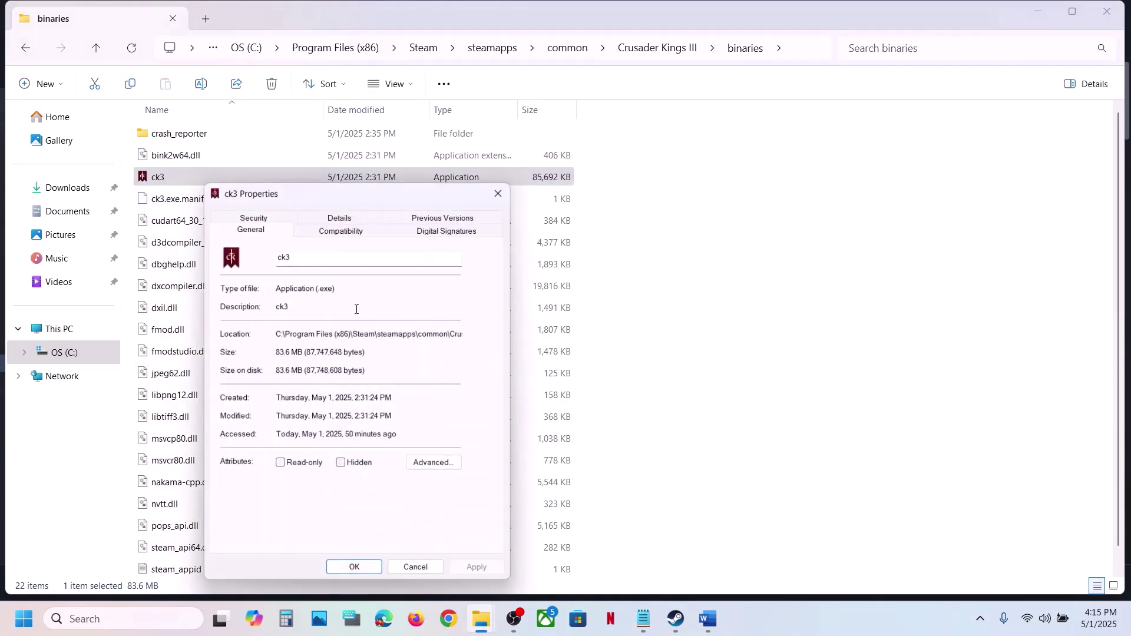
{"action": "left_click", "coordinate": [330, 226]}
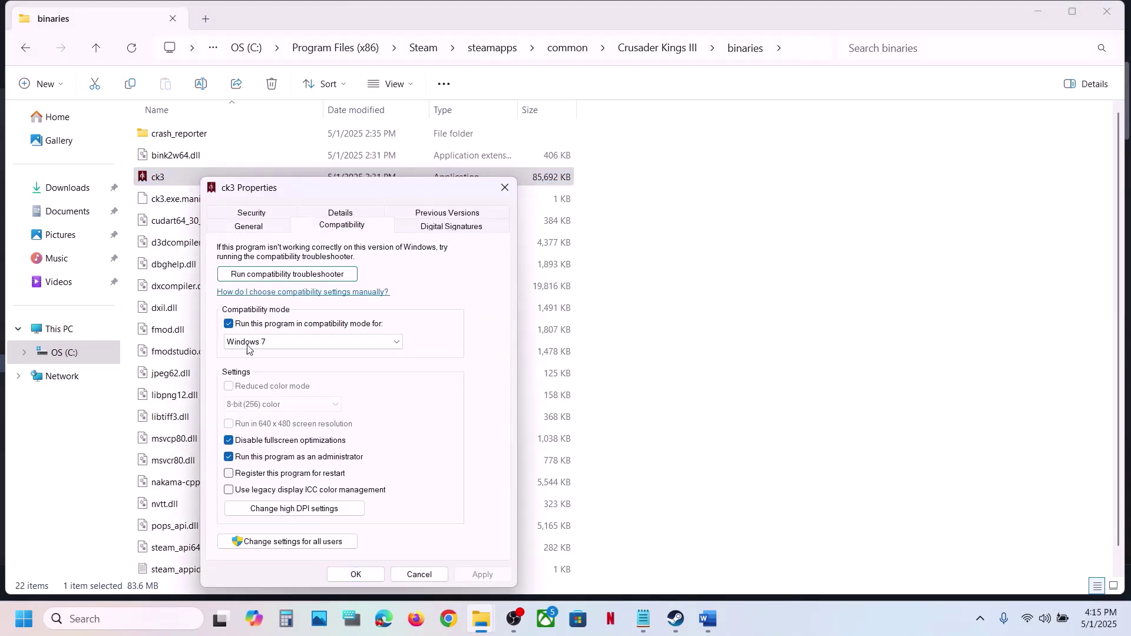
{"action": "left_click", "coordinate": [229, 324]}
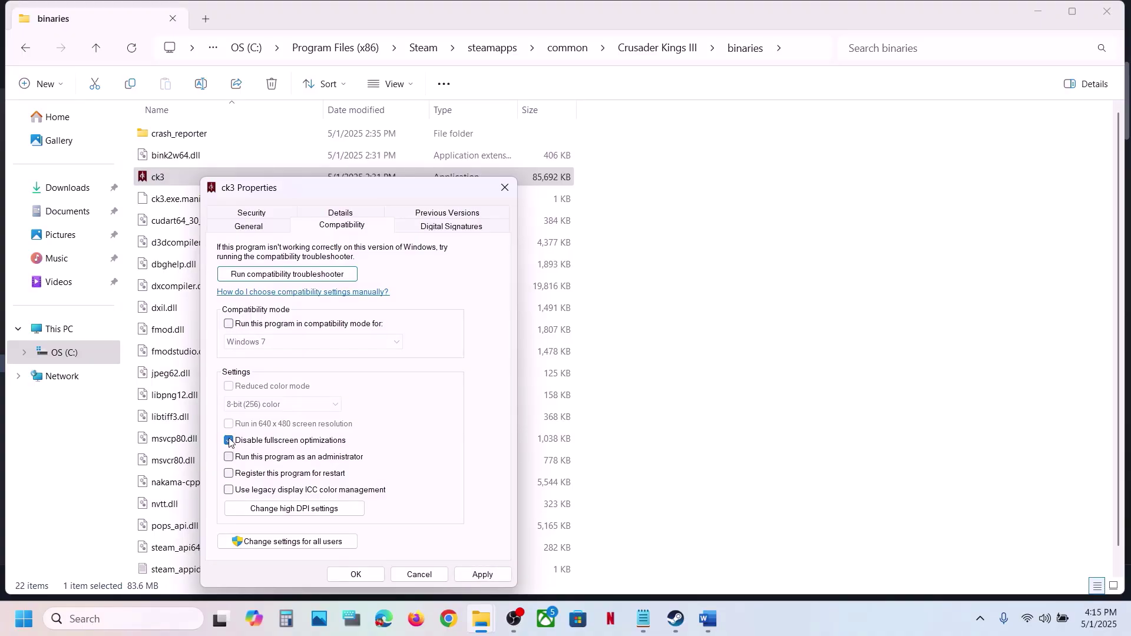
{"action": "left_click", "coordinate": [475, 579]}
{"action": "left_click", "coordinate": [355, 574]}
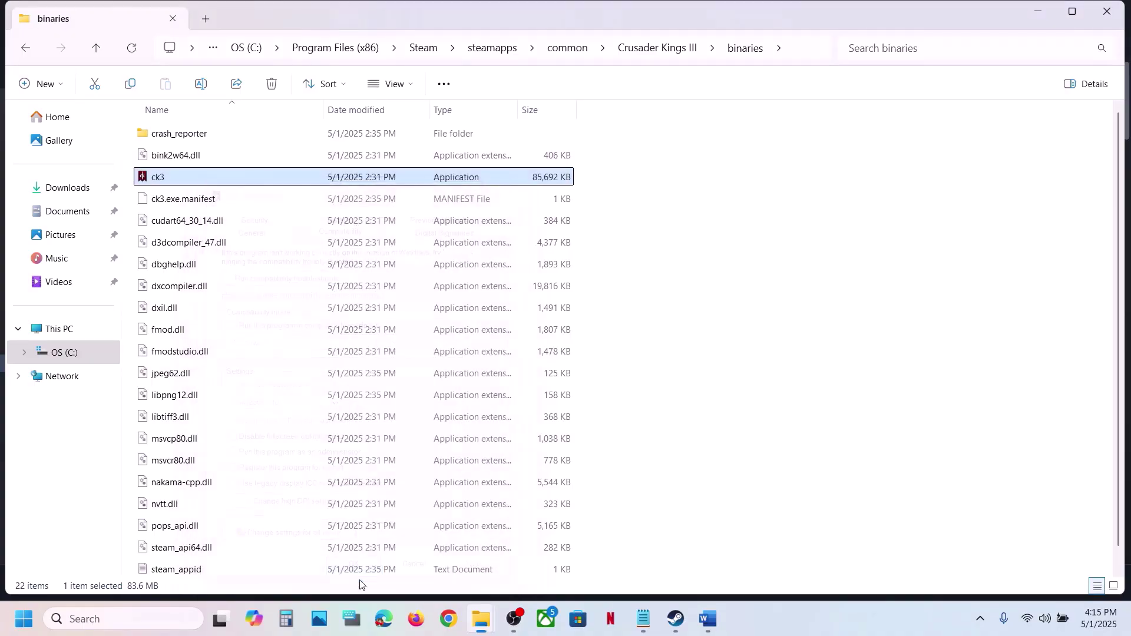
{"action": "left_click", "coordinate": [1107, 12]}
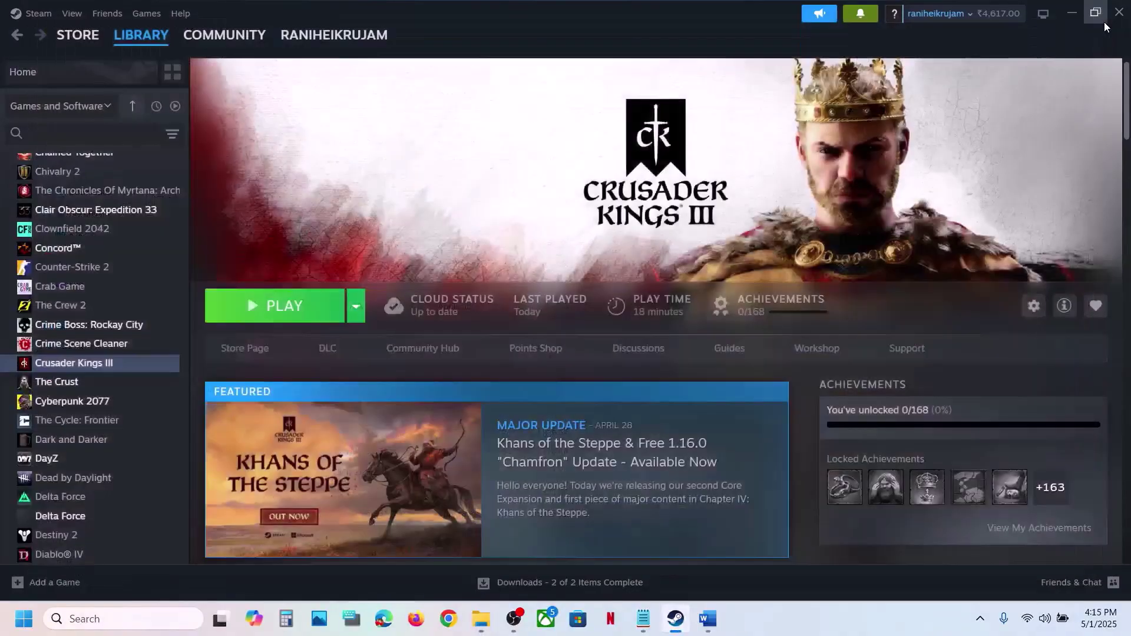
{"action": "left_click", "coordinate": [708, 618]}
{"action": "scroll", "coordinate": [490, 410], "scroll_direction": "down", "scroll_amount": 5}
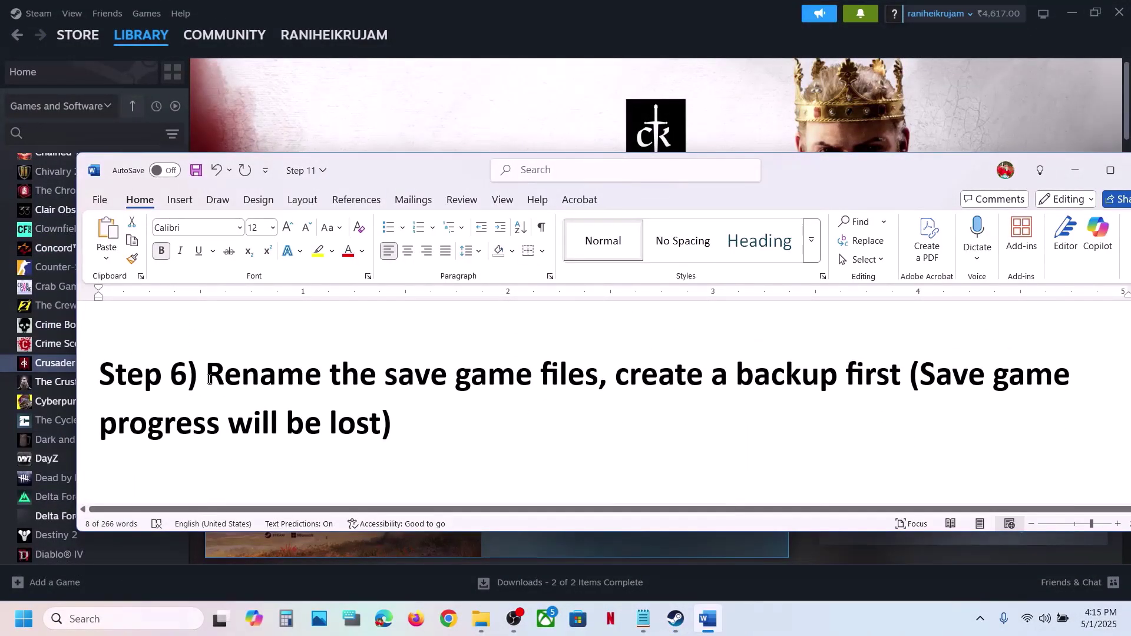
{"action": "left_click_drag", "start_coordinate": [209, 380], "coordinate": [845, 384]}
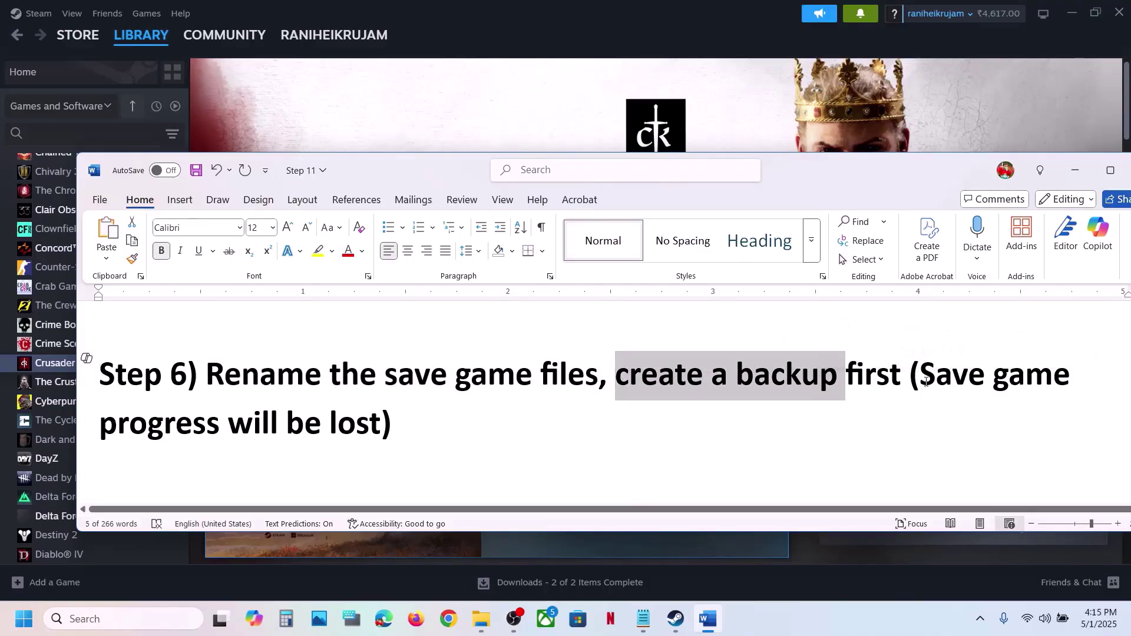
{"action": "left_click_drag", "start_coordinate": [930, 387], "coordinate": [389, 429]}
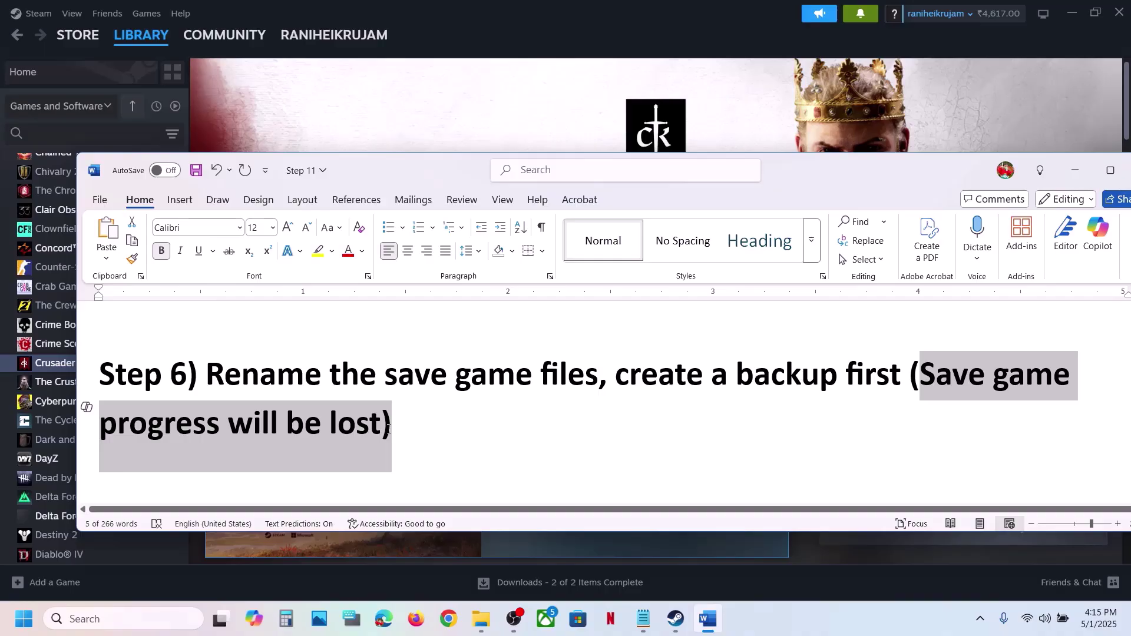
{"action": "left_click_drag", "start_coordinate": [388, 428], "coordinate": [388, 433]}
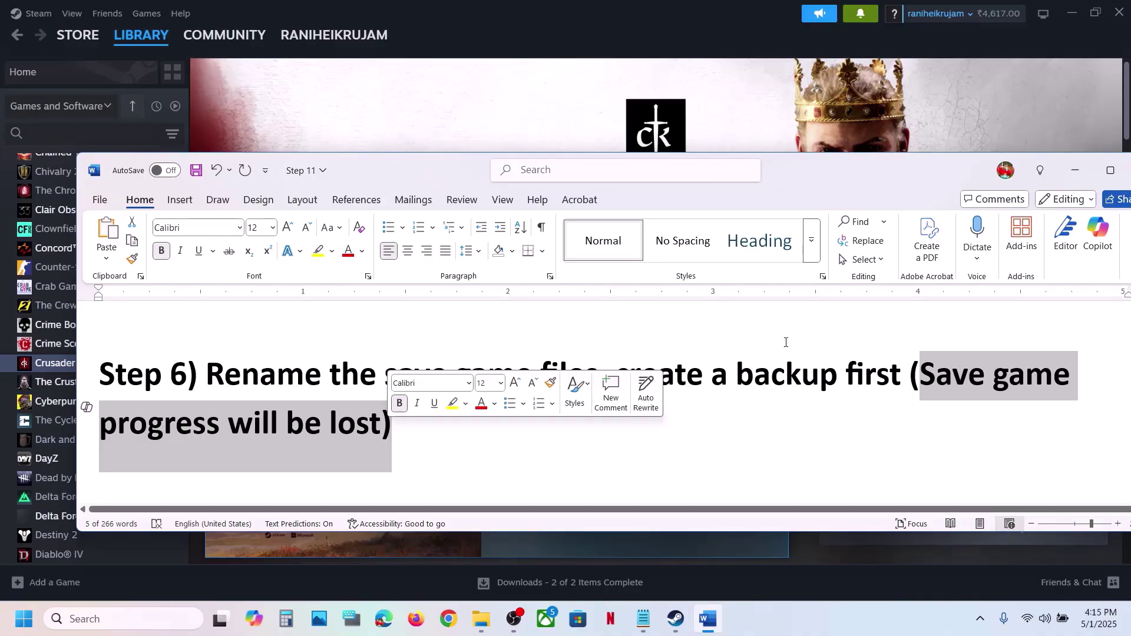
{"action": "left_click_drag", "start_coordinate": [738, 375], "coordinate": [889, 376]}
{"action": "left_click", "coordinate": [504, 145]}
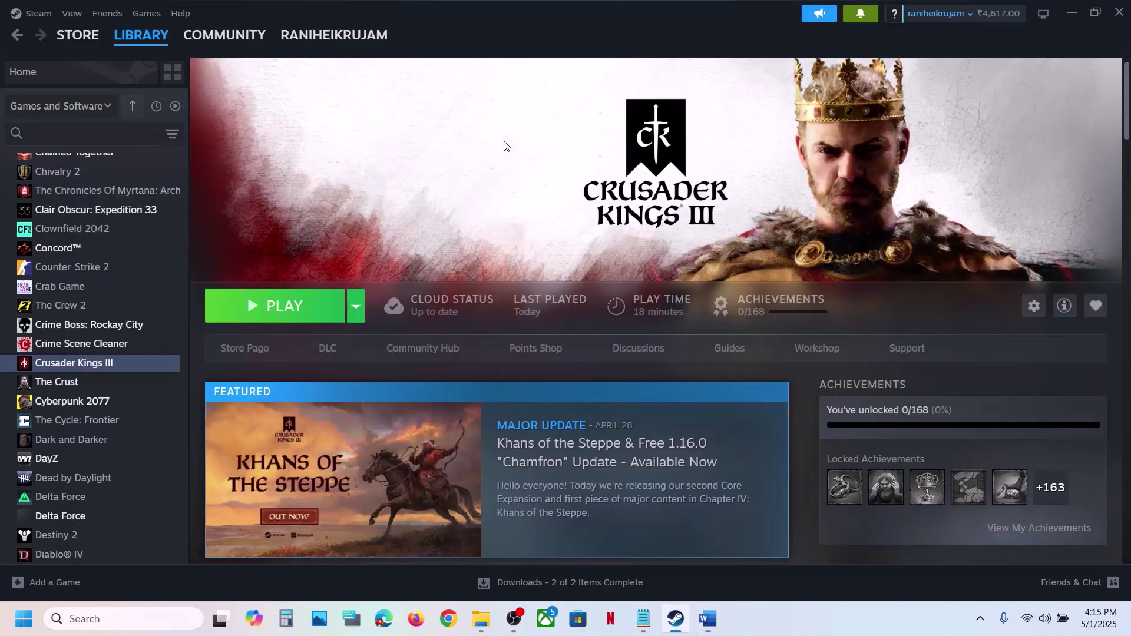
- Copy the Documents\Paradox Interactive\Crusader Kings III folder onto the desktop
{"action": "left_click", "coordinate": [483, 620]}
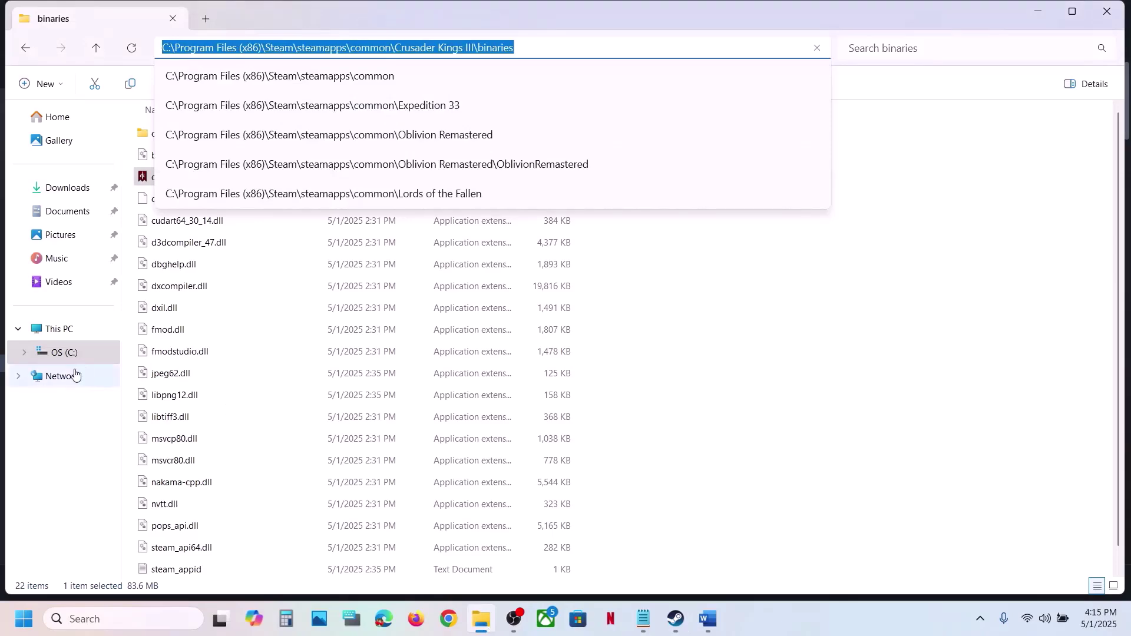
{"action": "left_click", "coordinate": [62, 212]}
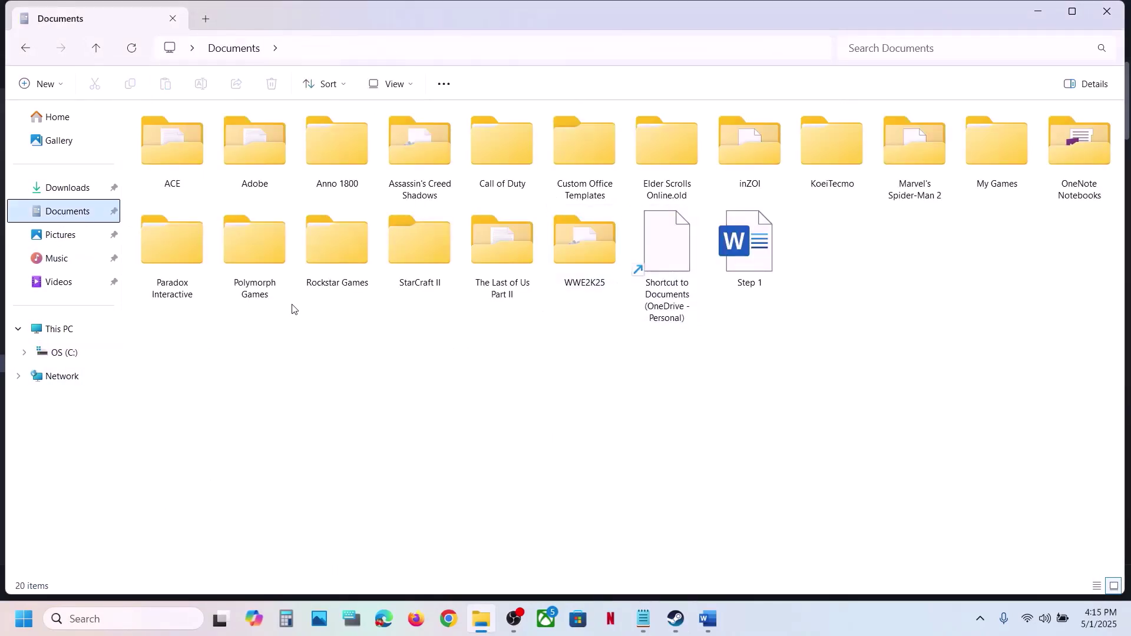
{"action": "left_click", "coordinate": [141, 276]}
{"action": "double_click", "coordinate": [142, 274]}
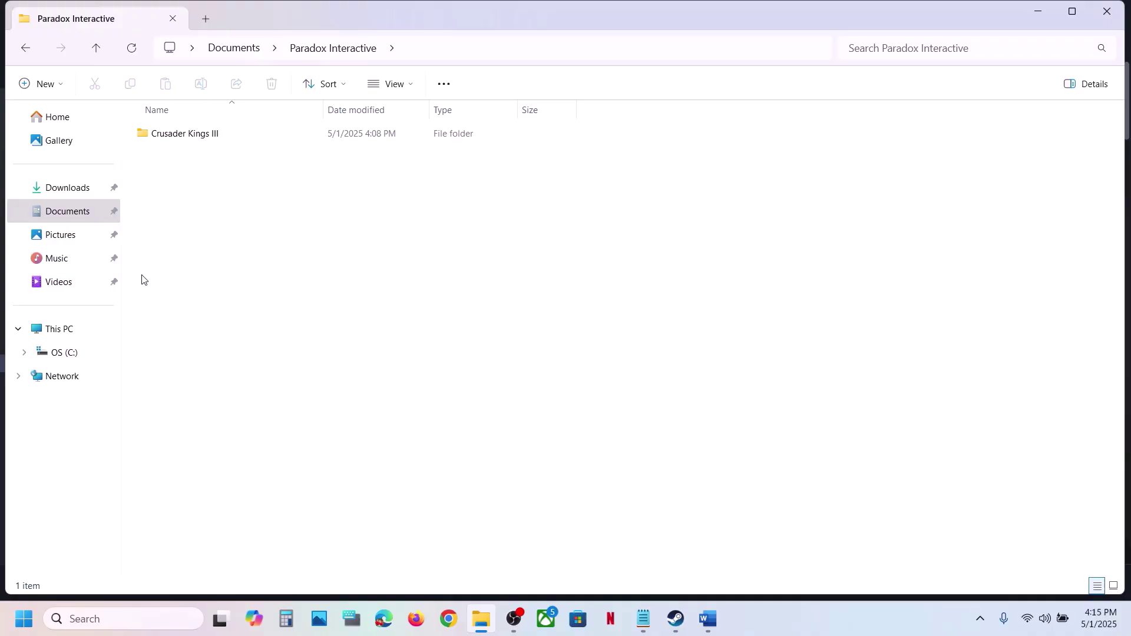
{"action": "left_click", "coordinate": [187, 136]}
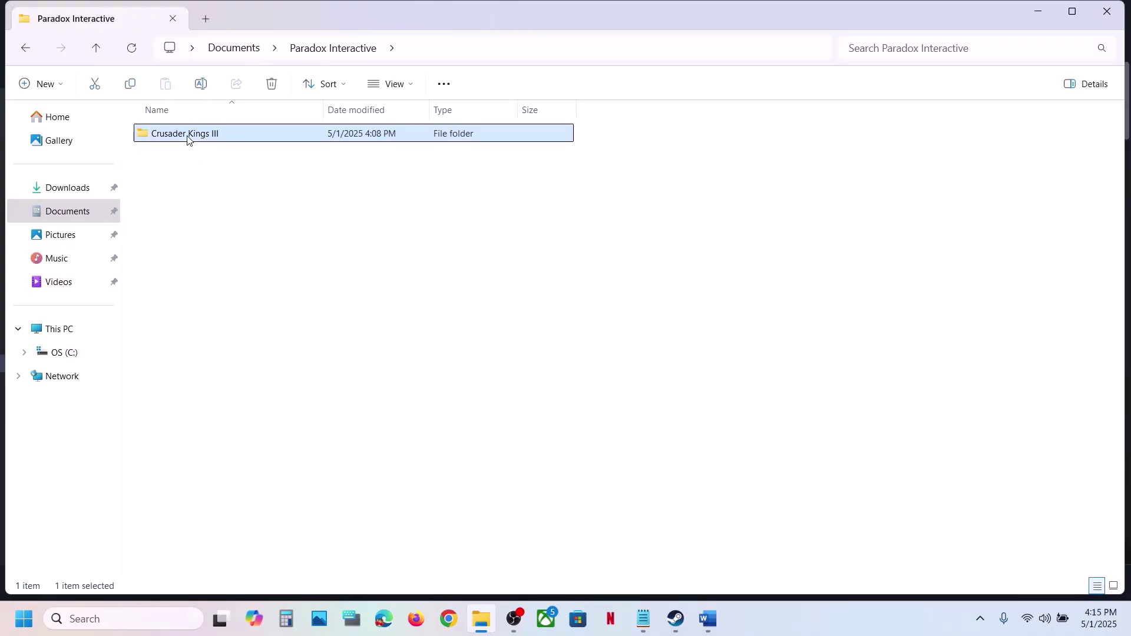
{"action": "right_click", "coordinate": [187, 136]}
{"action": "left_click", "coordinate": [263, 160]}
{"action": "key", "text": "super+d"}
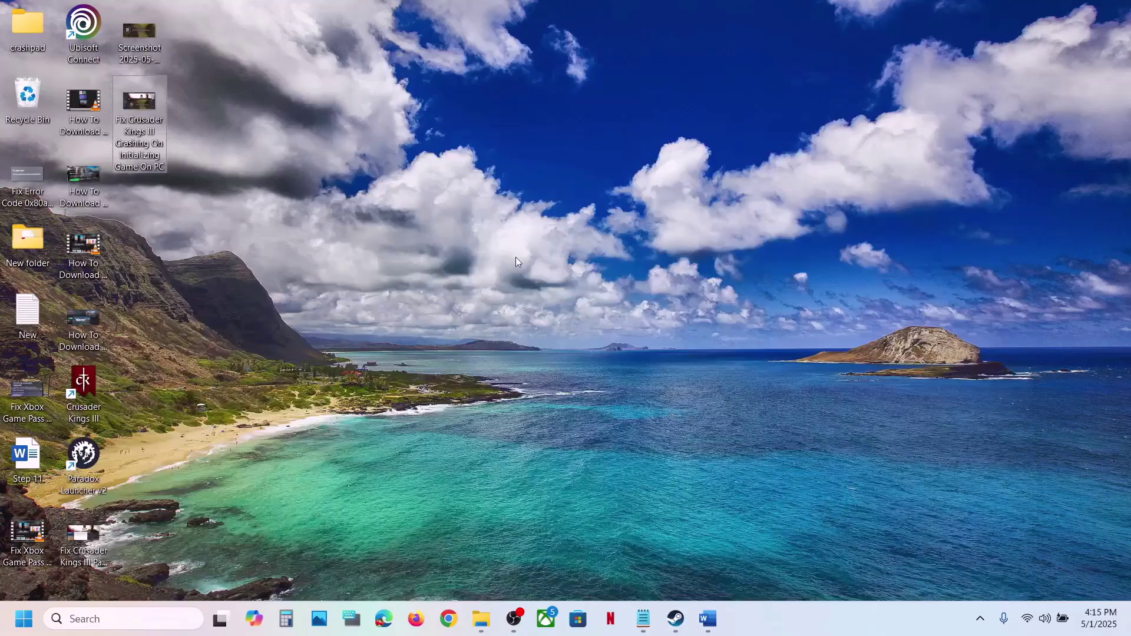
{"action": "key", "text": "ctrl+v"}
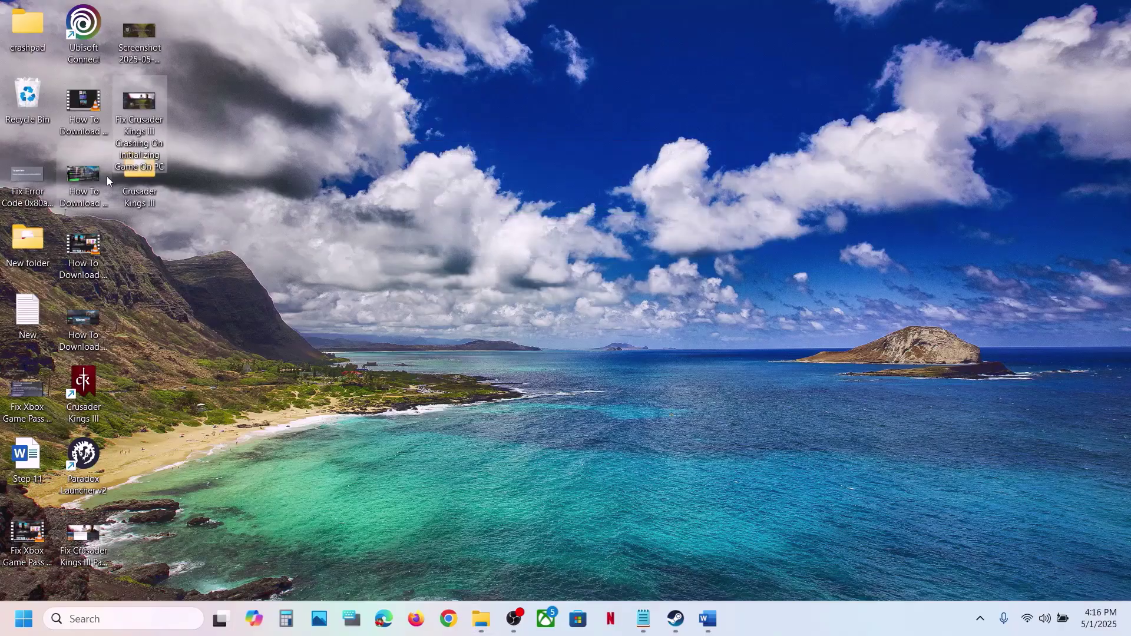
{"action": "left_click_drag", "start_coordinate": [132, 193], "coordinate": [547, 281]}
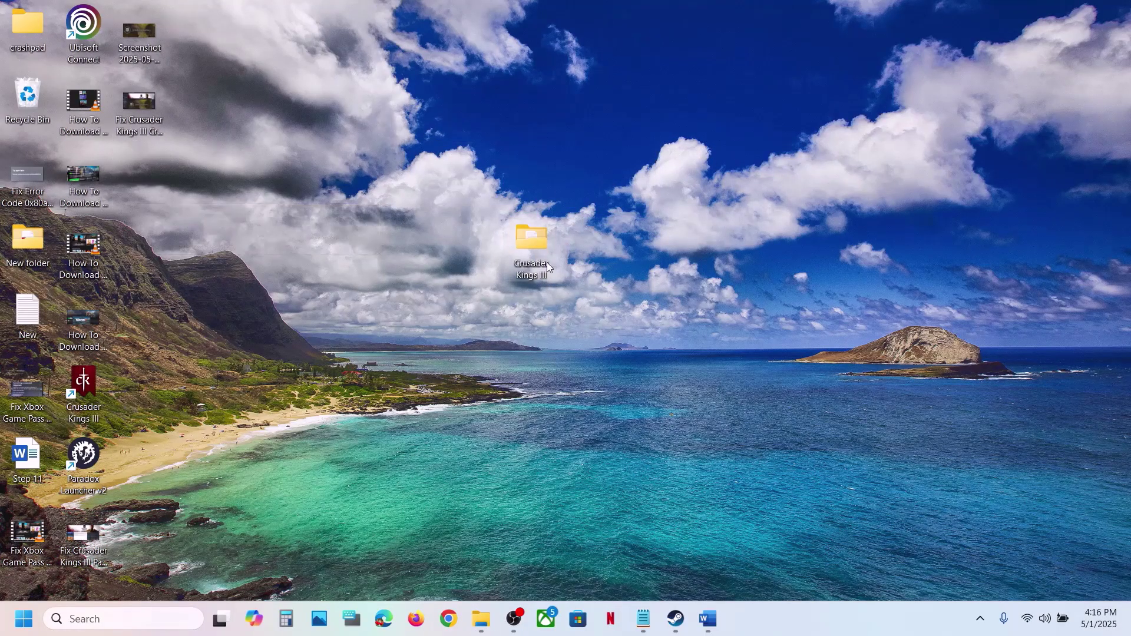
- Rename the original folder to Crusader Kings III.old
{"action": "left_click", "coordinate": [485, 622]}
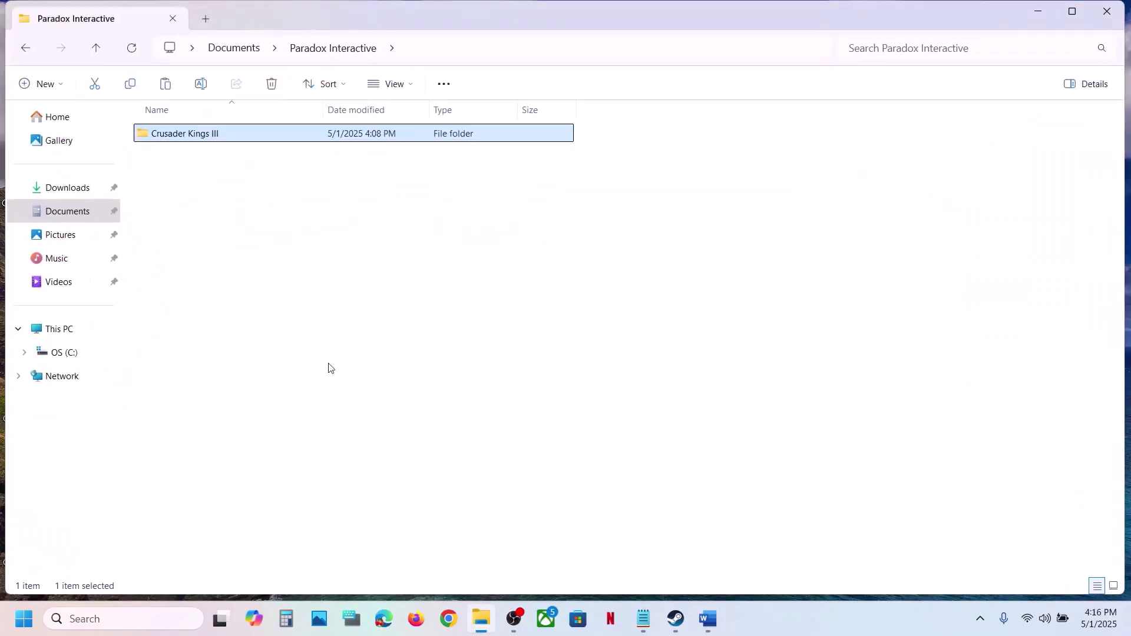
{"action": "right_click", "coordinate": [195, 136]}
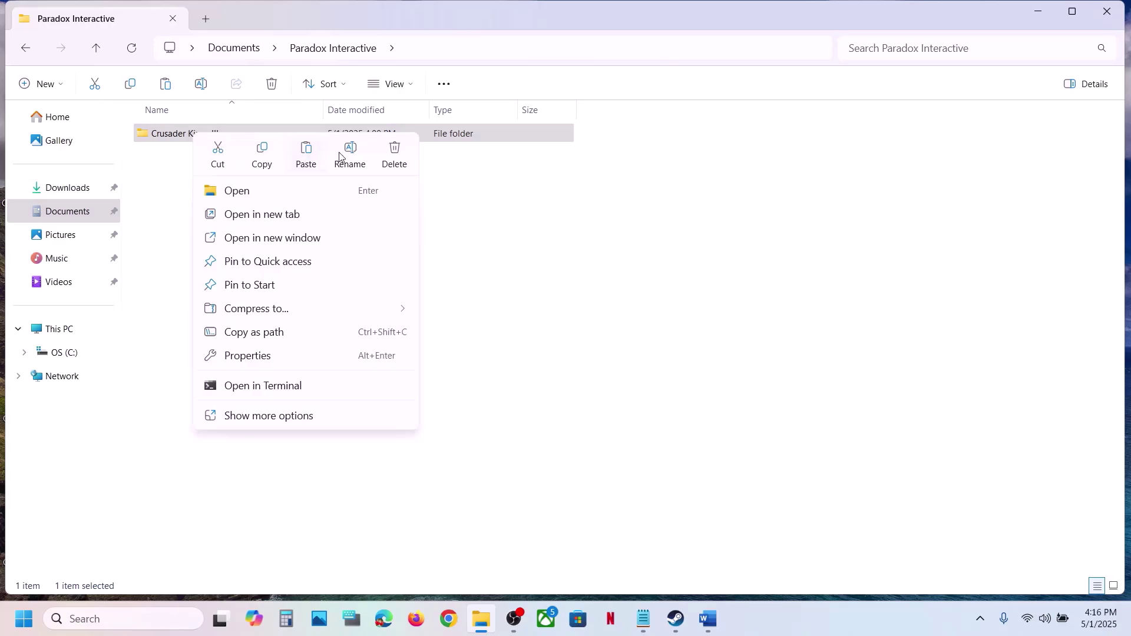
{"action": "left_click", "coordinate": [357, 152]}
{"action": "left_click", "coordinate": [234, 135]}
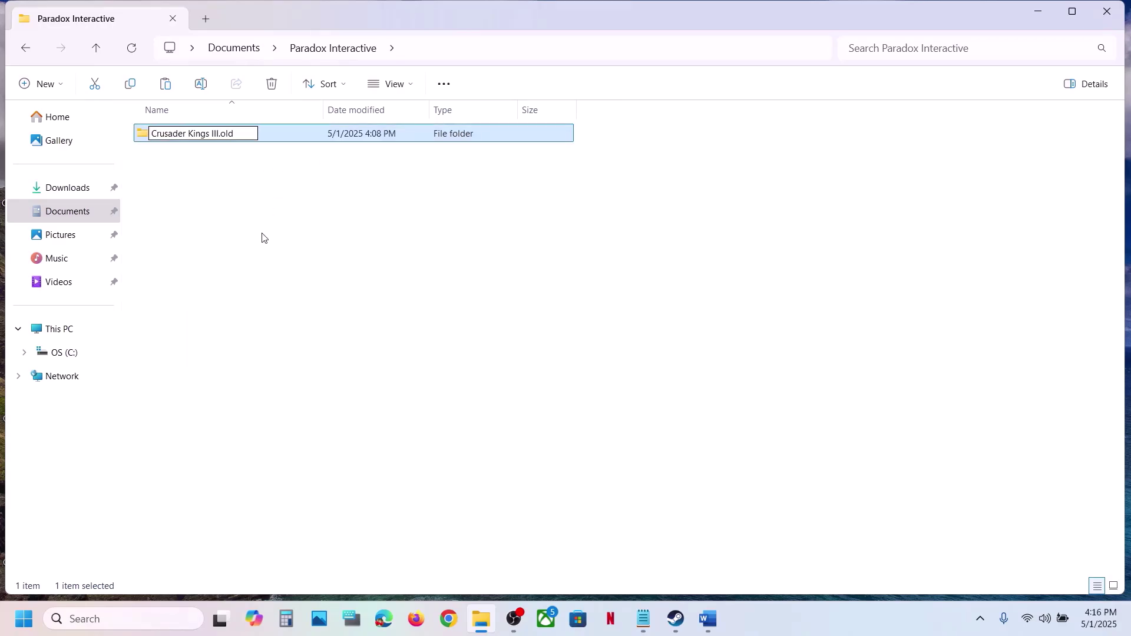
{"action": "key", "text": "Return"}
{"action": "left_click", "coordinate": [236, 151]}
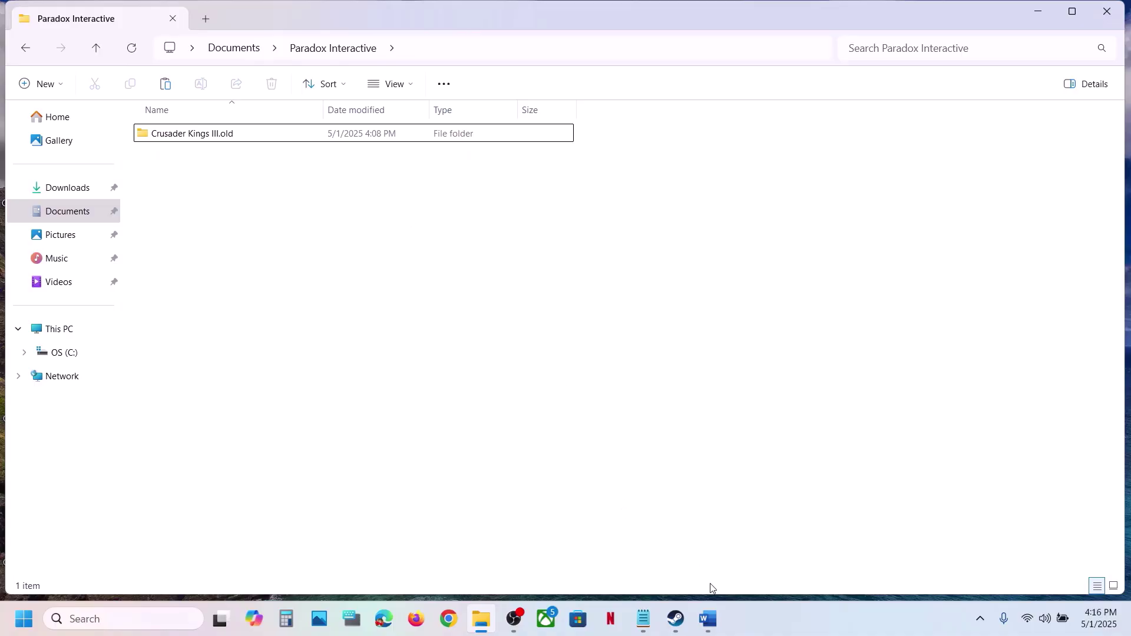
{"action": "left_click", "coordinate": [676, 619]}
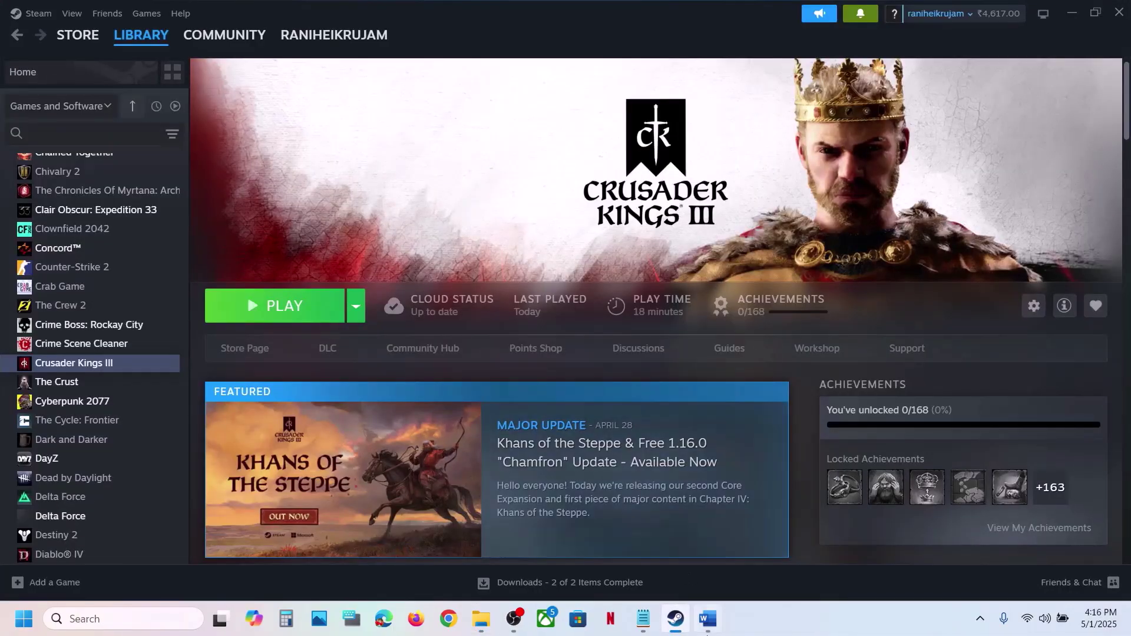
- Find Step 7, 'Verify the game files', in the Word notes
{"action": "left_click", "coordinate": [707, 619]}
{"action": "scroll", "coordinate": [457, 322], "scroll_direction": "down", "scroll_amount": 5}
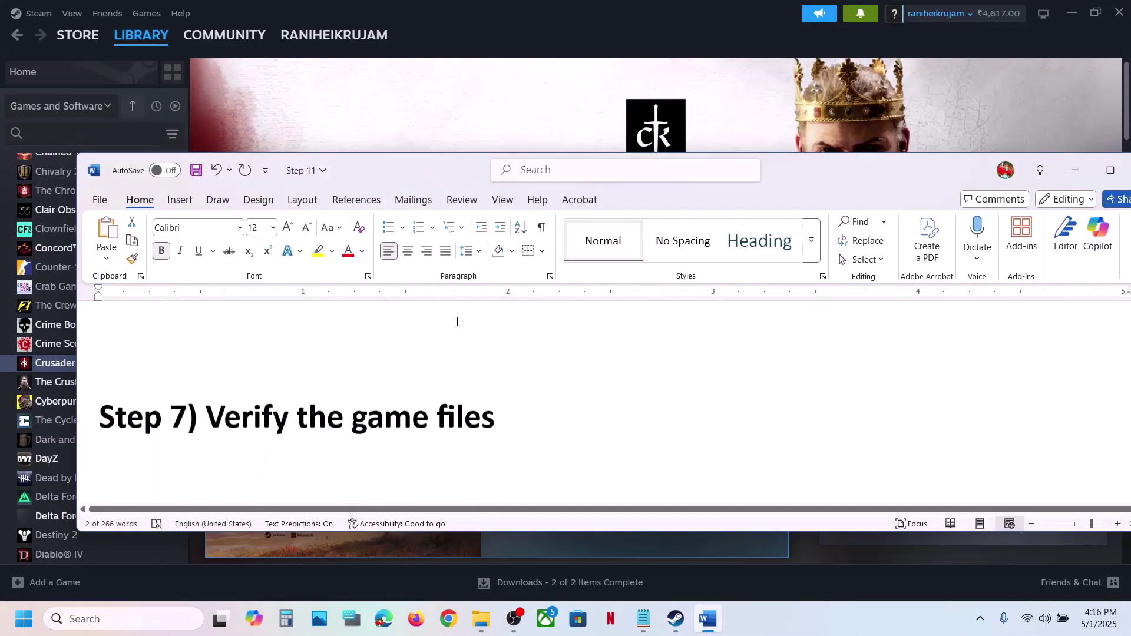
{"action": "left_click_drag", "start_coordinate": [207, 417], "coordinate": [465, 417]}
- Verify the integrity of Crusader Kings III's game files from Installed Files in its properties
{"action": "left_click", "coordinate": [459, 124]}
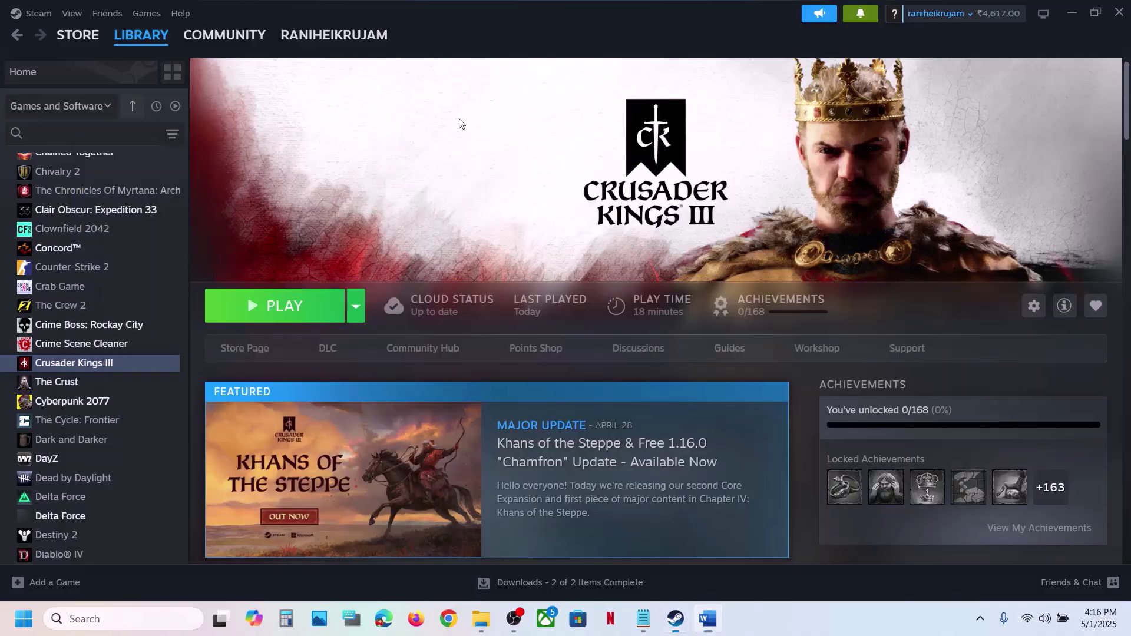
{"action": "right_click", "coordinate": [129, 363]}
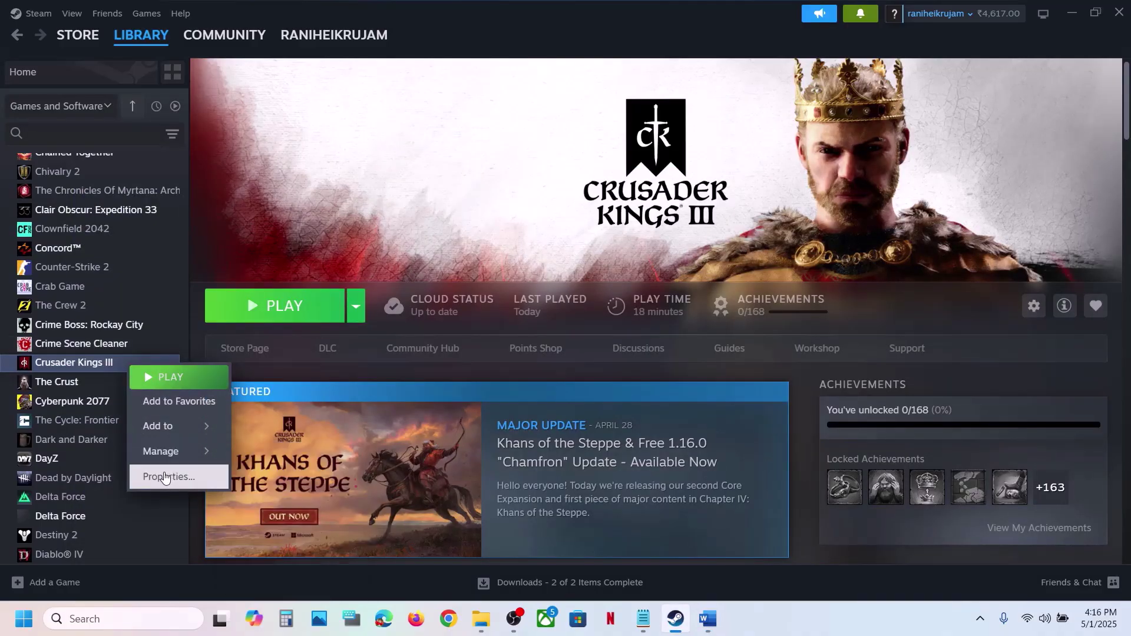
{"action": "left_click", "coordinate": [164, 478]}
{"action": "left_click", "coordinate": [325, 223]}
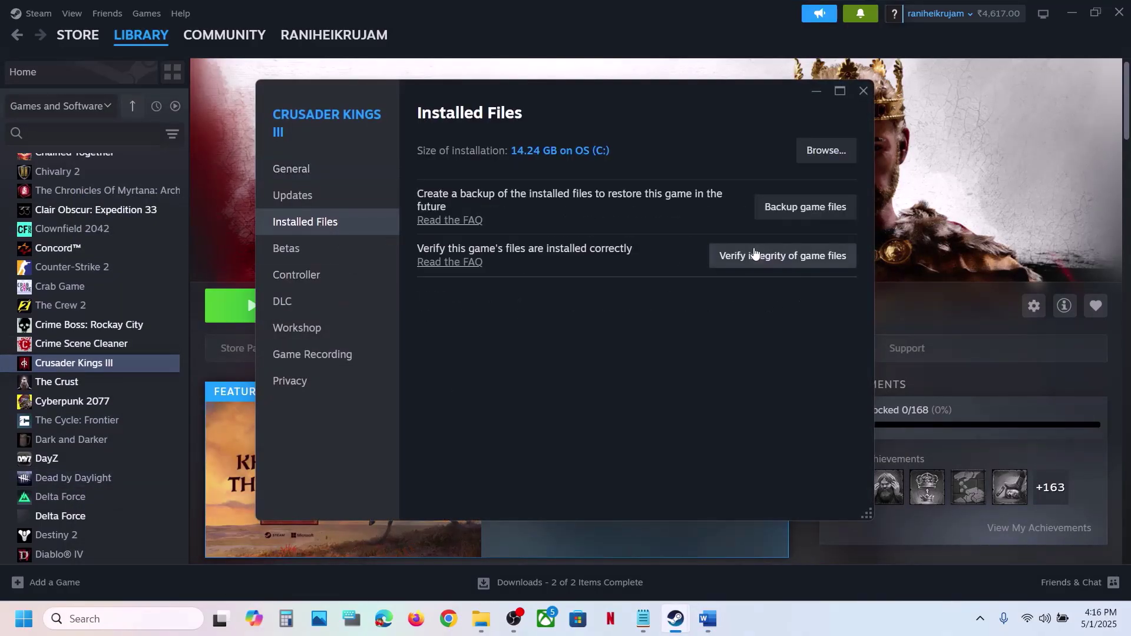
{"action": "left_click", "coordinate": [814, 266]}
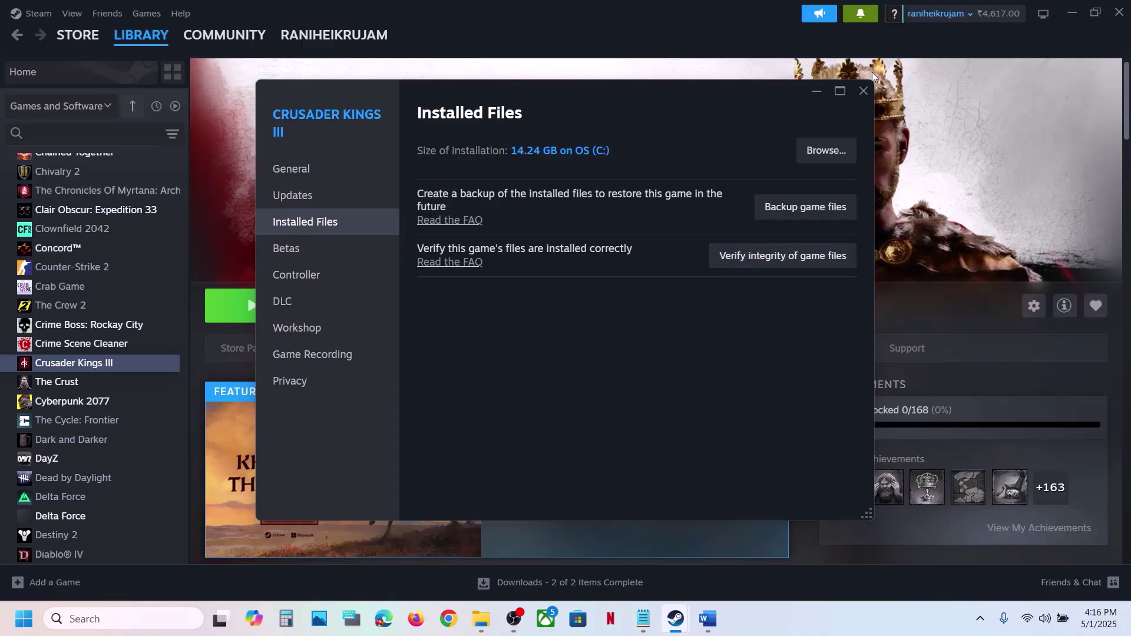
{"action": "left_click", "coordinate": [864, 90]}
- Maximize the Word guide window
{"action": "left_click", "coordinate": [706, 623]}
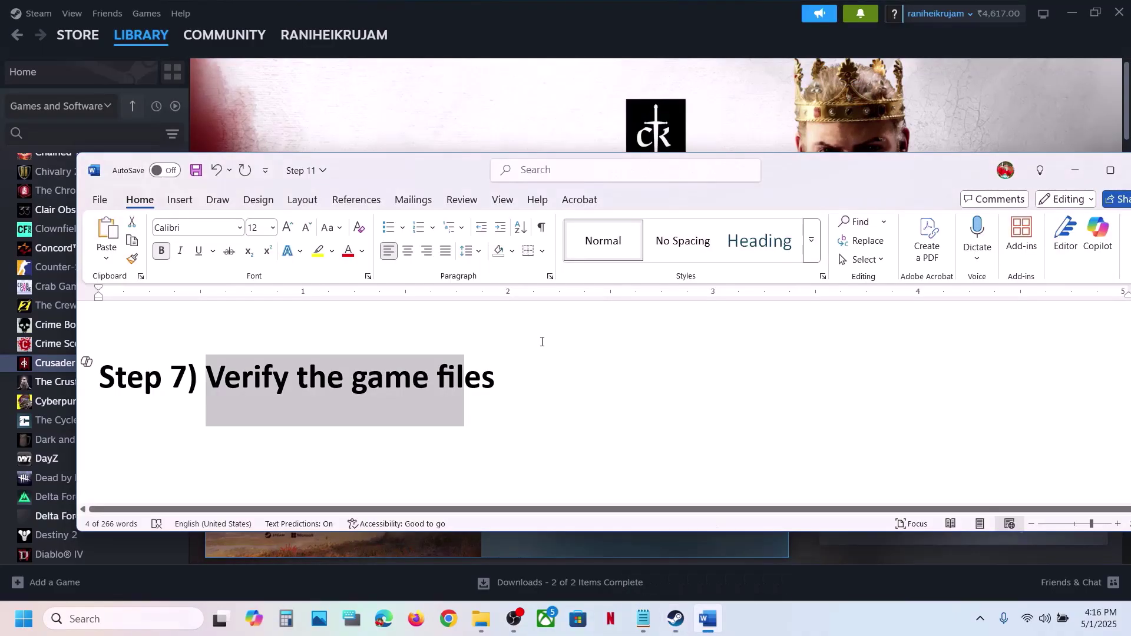
{"action": "scroll", "coordinate": [538, 338], "scroll_direction": "down", "scroll_amount": 5}
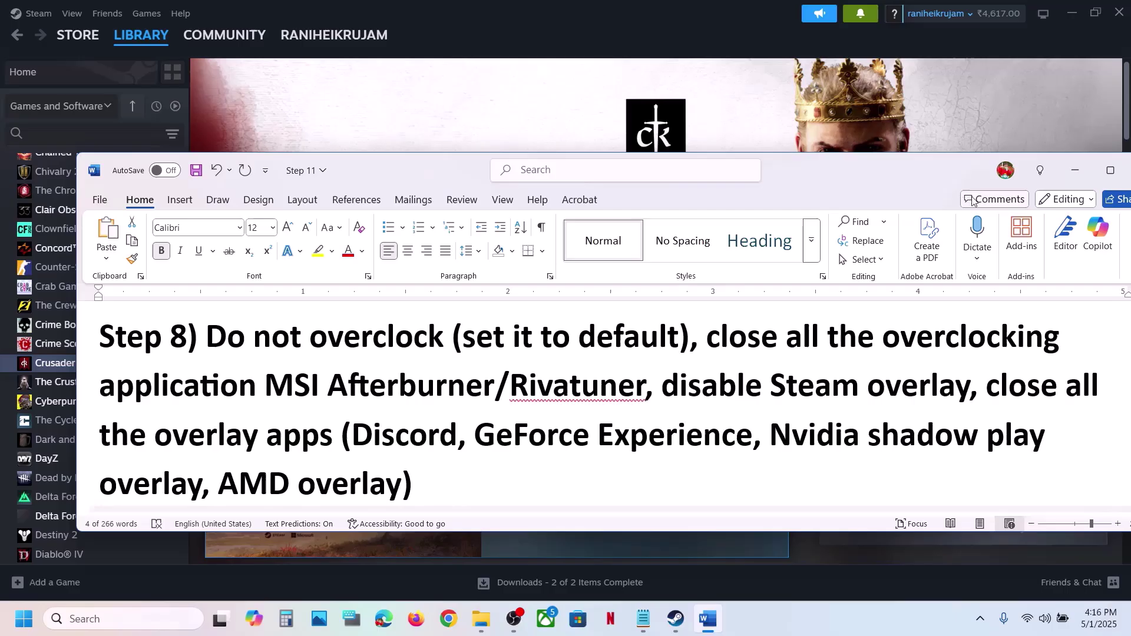
{"action": "left_click", "coordinate": [1075, 170]}
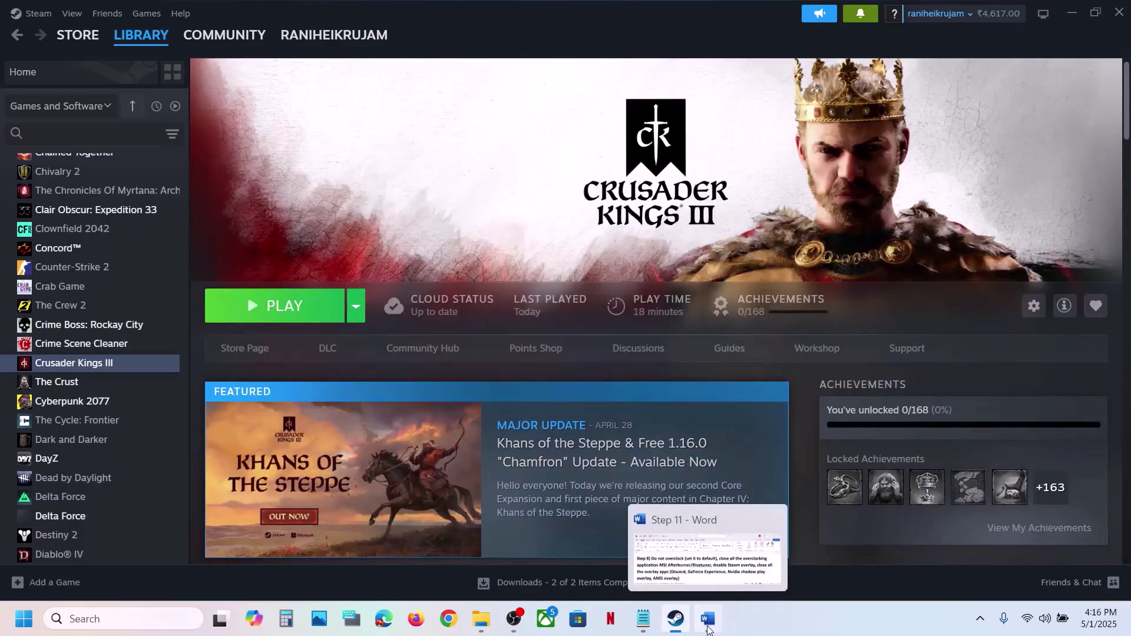
{"action": "left_click", "coordinate": [705, 623]}
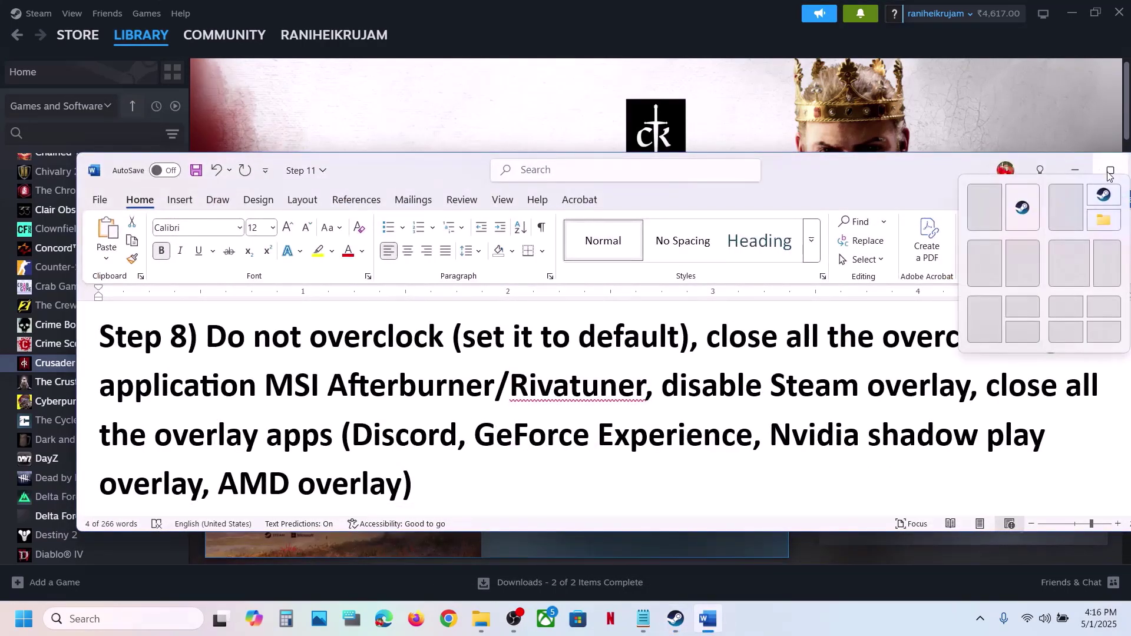
{"action": "left_click_drag", "start_coordinate": [963, 168], "coordinate": [920, 167]}
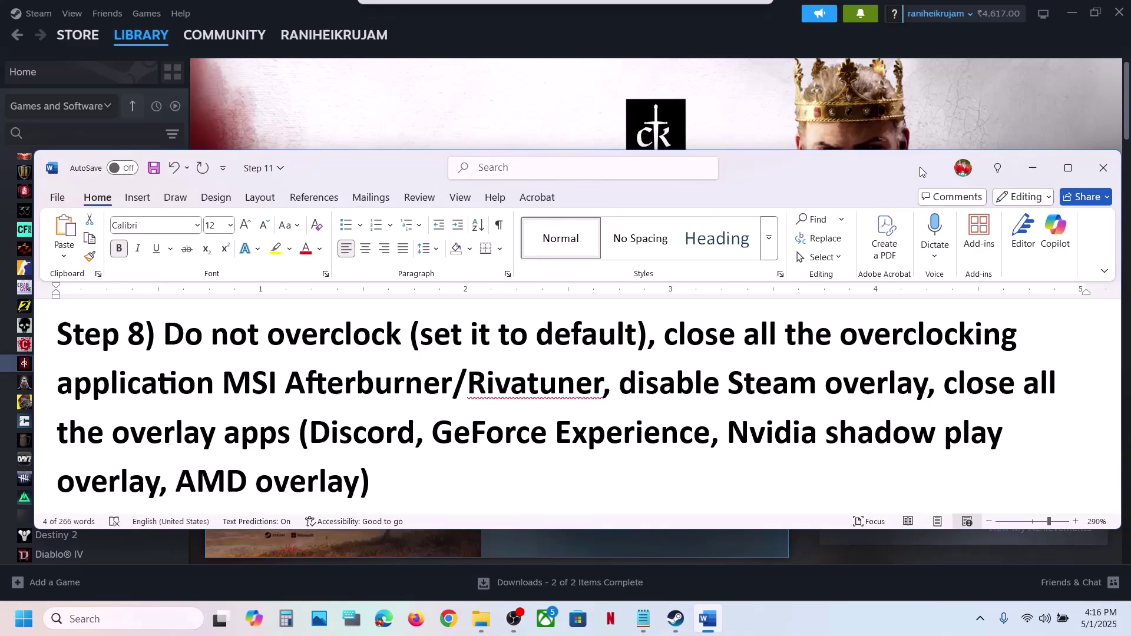
{"action": "left_click", "coordinate": [1068, 168]}
{"action": "scroll", "coordinate": [734, 269], "scroll_direction": "up", "scroll_amount": 2}
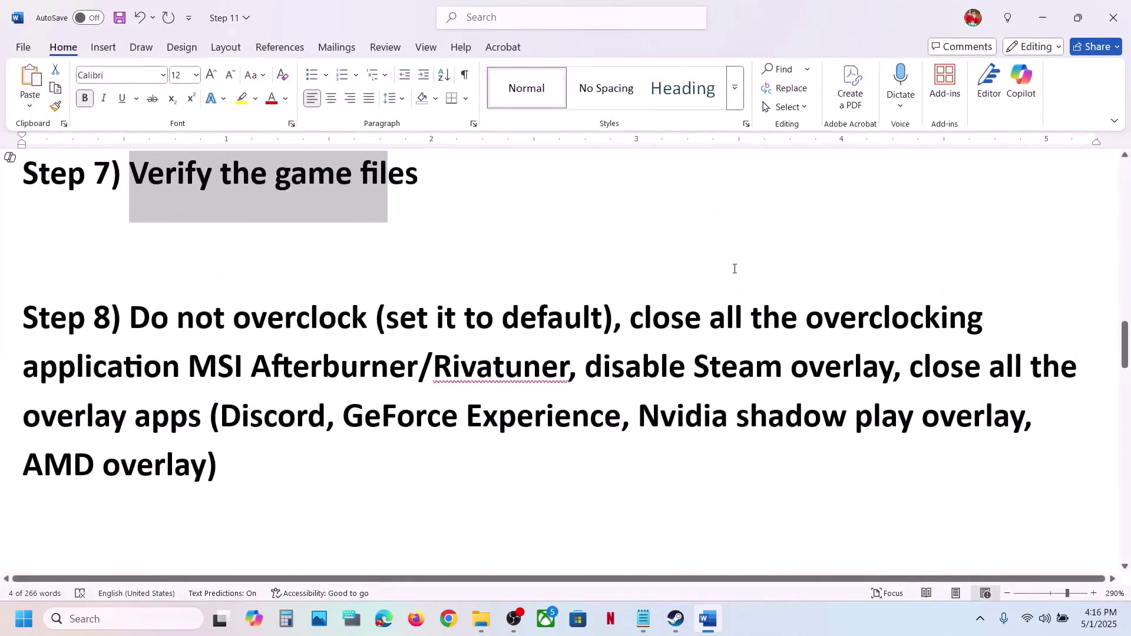
- Highlight Step 8's overclocking, MSI Afterburner/Rivatuner, and disable Steam overlay instructions
{"action": "left_click_drag", "start_coordinate": [399, 319], "coordinate": [943, 319]}
{"action": "left_click_drag", "start_coordinate": [364, 348], "coordinate": [272, 375]}
{"action": "left_click_drag", "start_coordinate": [429, 365], "coordinate": [567, 369]}
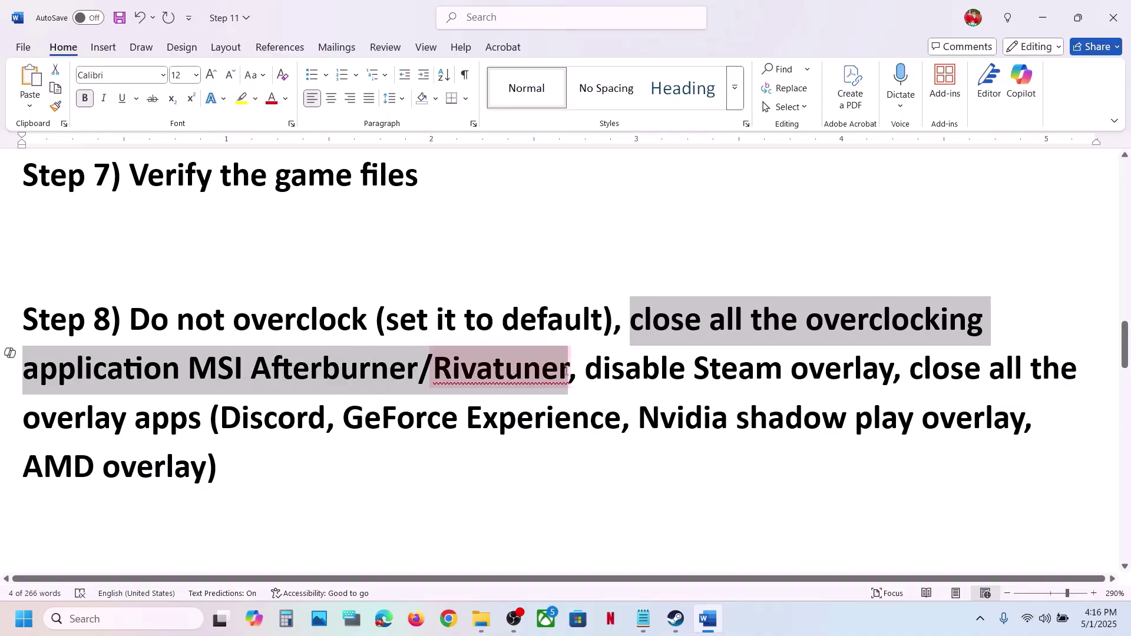
{"action": "double_click", "coordinate": [567, 369]}
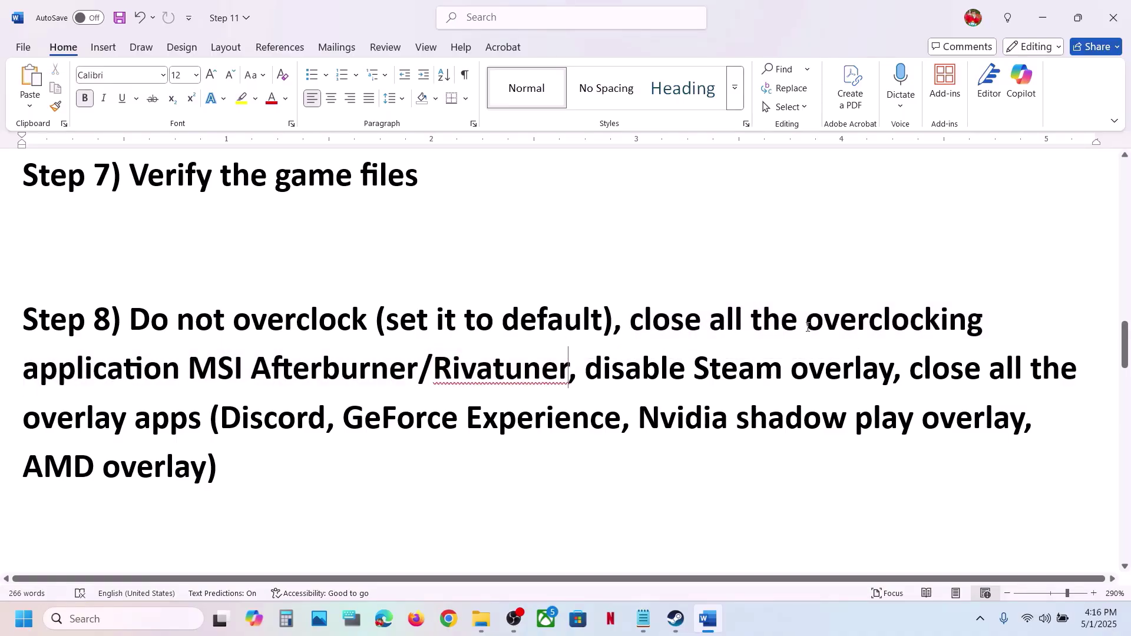
{"action": "left_click_drag", "start_coordinate": [808, 327], "coordinate": [949, 327]}
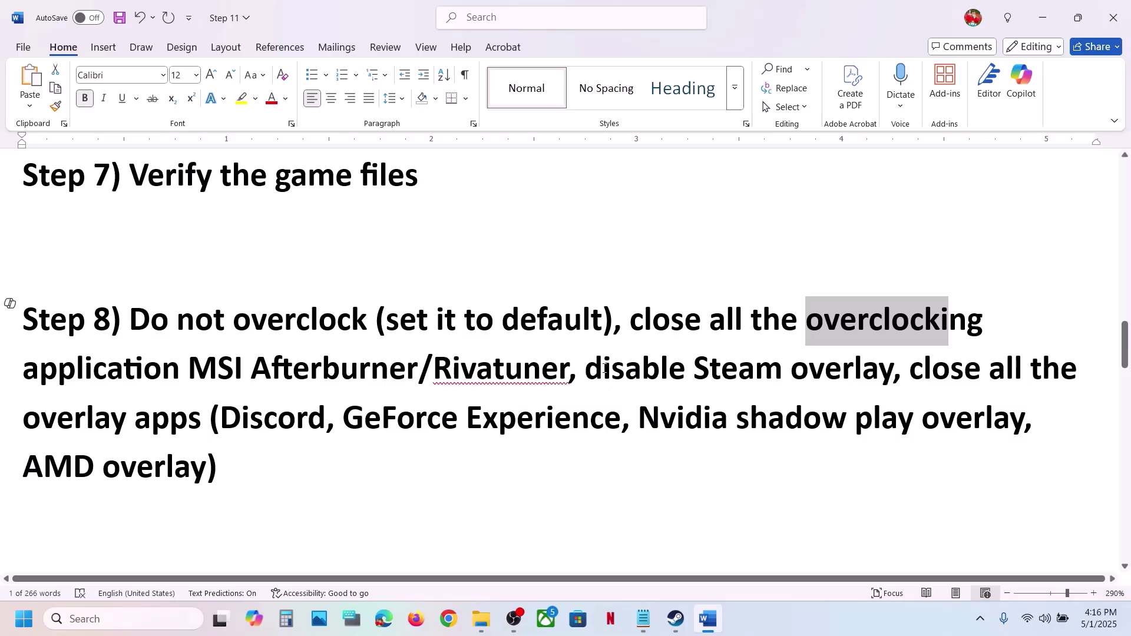
{"action": "left_click_drag", "start_coordinate": [591, 369], "coordinate": [899, 369]}
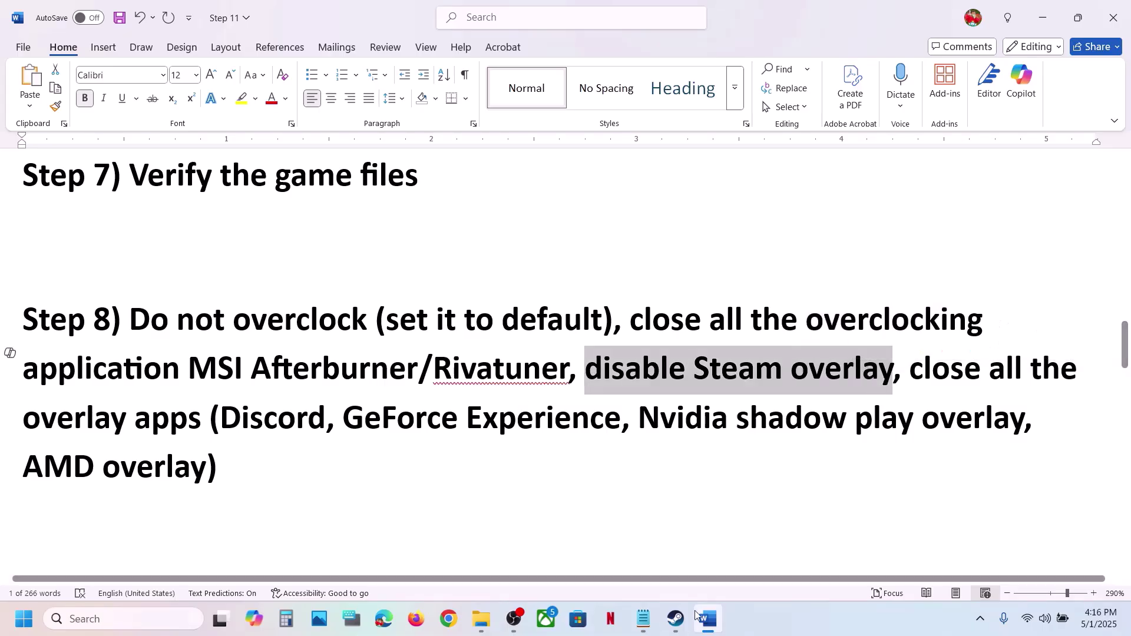
- Turn off the in-game Steam Overlay in Crusader Kings III's General properties
{"action": "left_click", "coordinate": [675, 619]}
{"action": "right_click", "coordinate": [104, 363]}
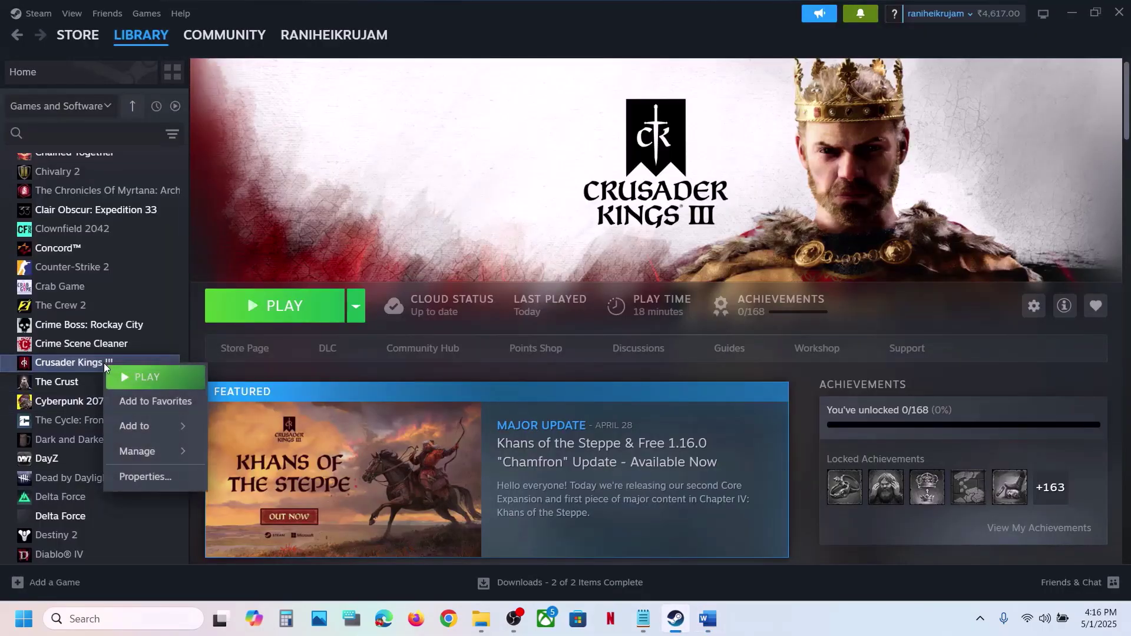
{"action": "left_click", "coordinate": [146, 478]}
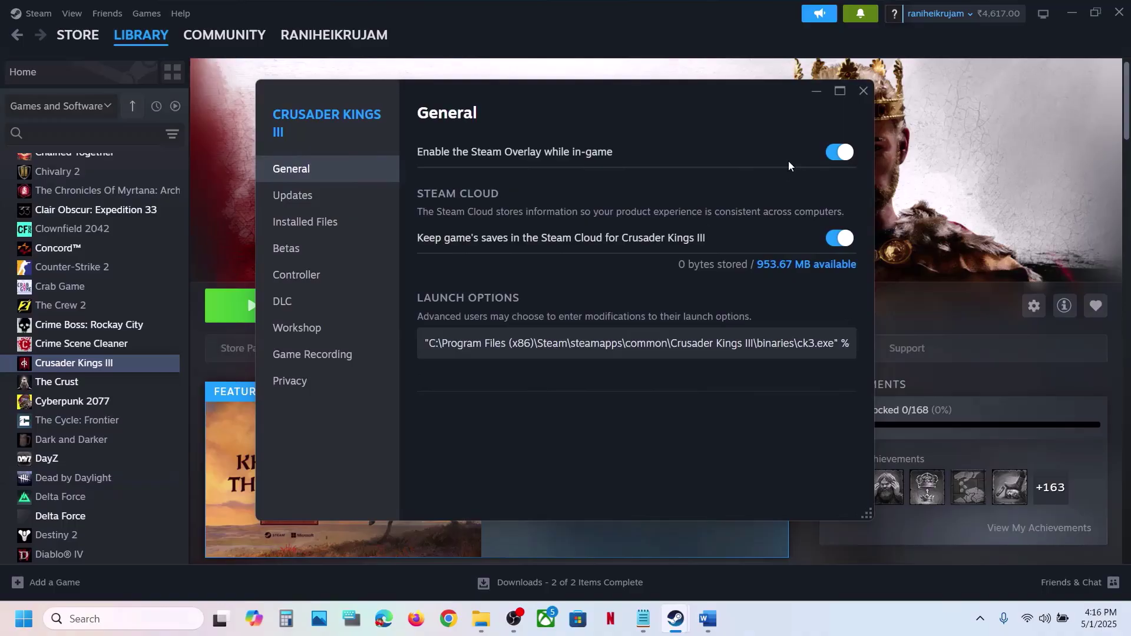
{"action": "left_click", "coordinate": [828, 158]}
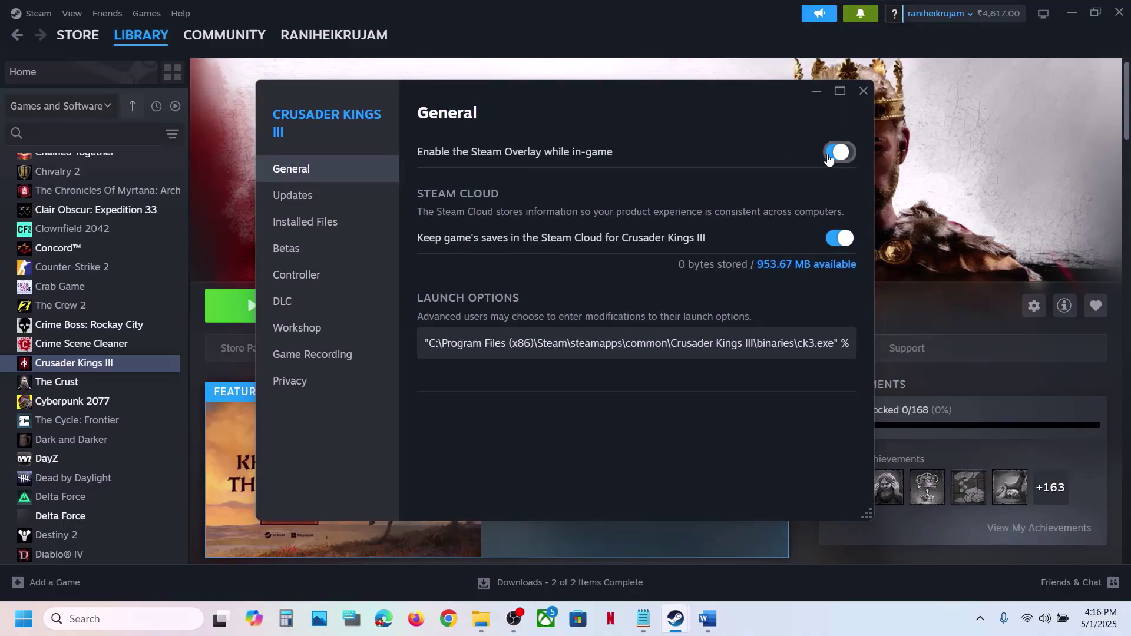
{"action": "left_click", "coordinate": [857, 100]}
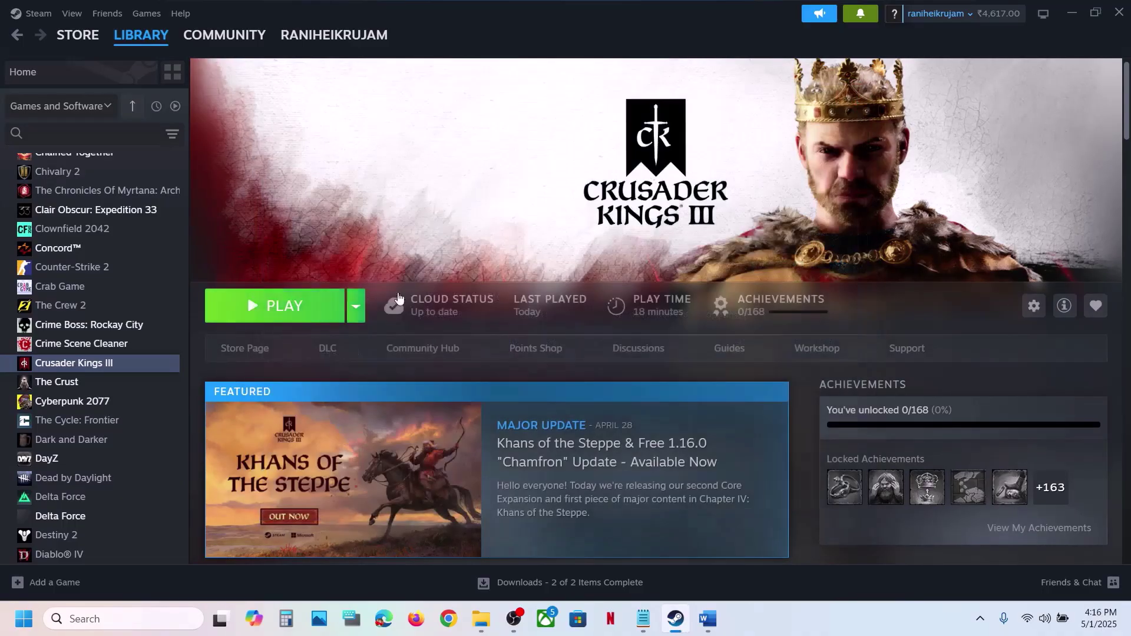
{"action": "left_click", "coordinate": [715, 626]}
{"action": "scroll", "coordinate": [464, 355], "scroll_direction": "down", "scroll_amount": 1}
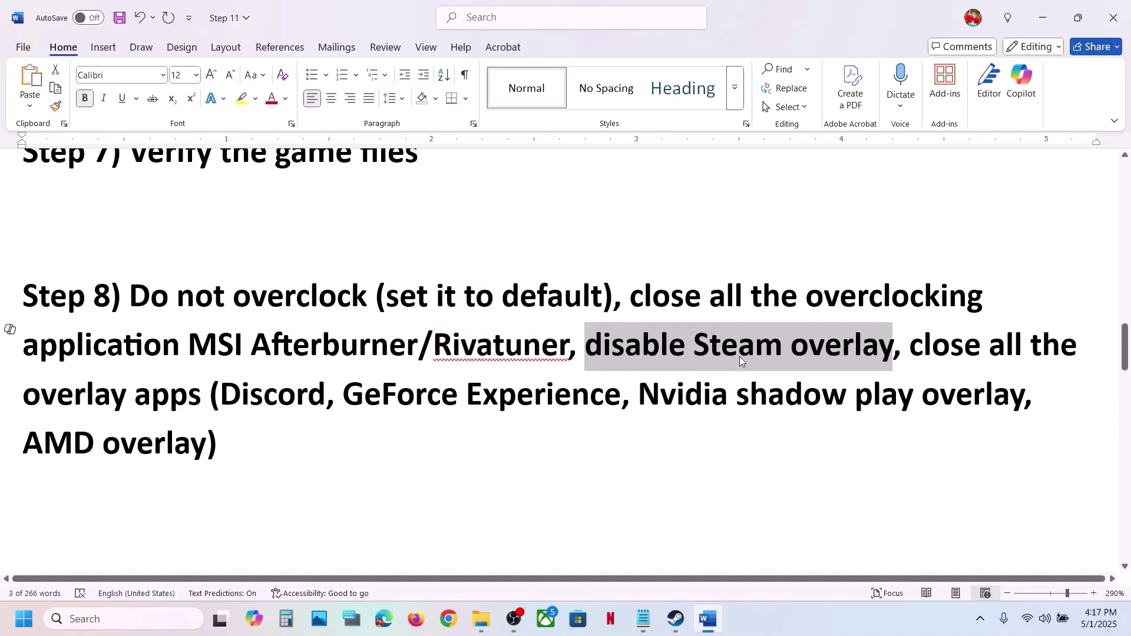
{"action": "left_click_drag", "start_coordinate": [924, 339], "coordinate": [325, 400]}
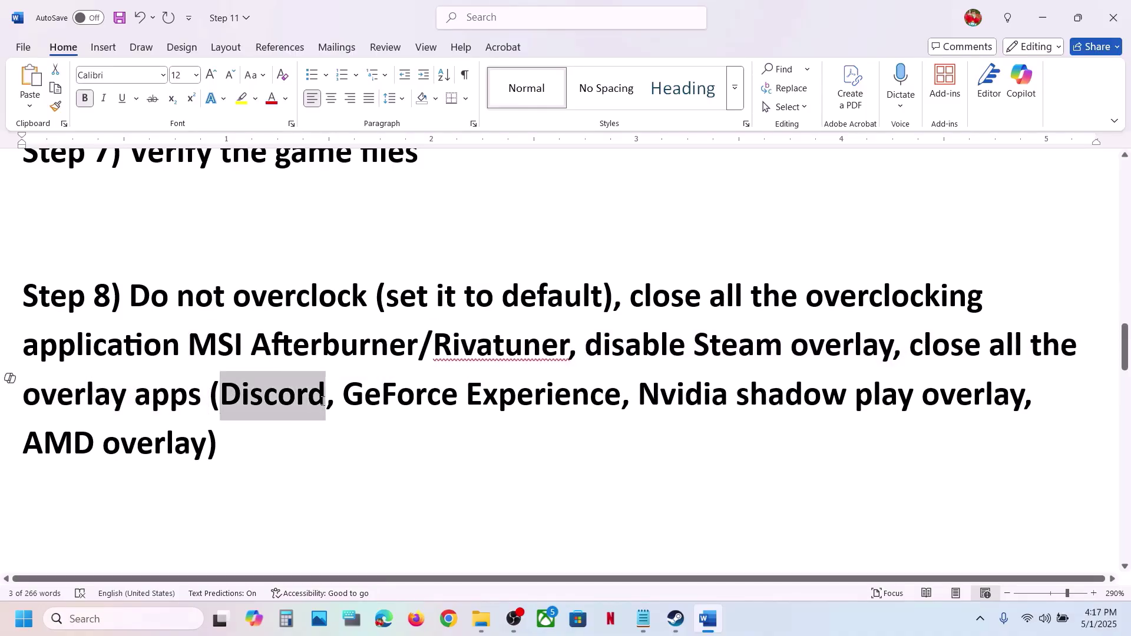
{"action": "left_click", "coordinate": [147, 628]}
{"action": "type", "text": "nvi"}
{"action": "key", "text": "Return"}
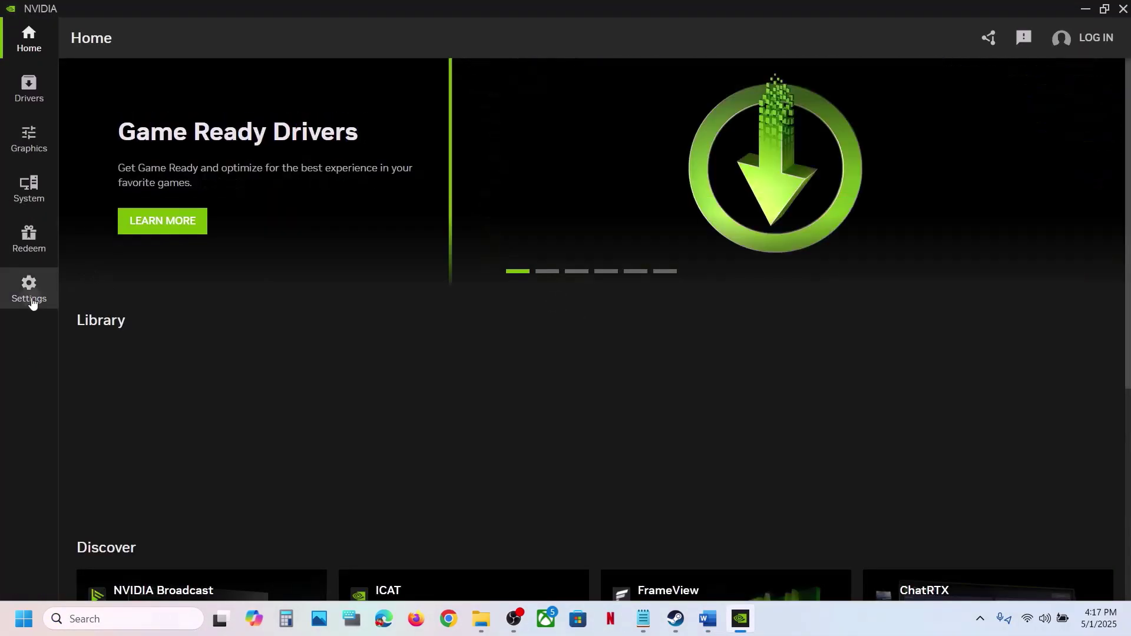
{"action": "left_click", "coordinate": [29, 290]}
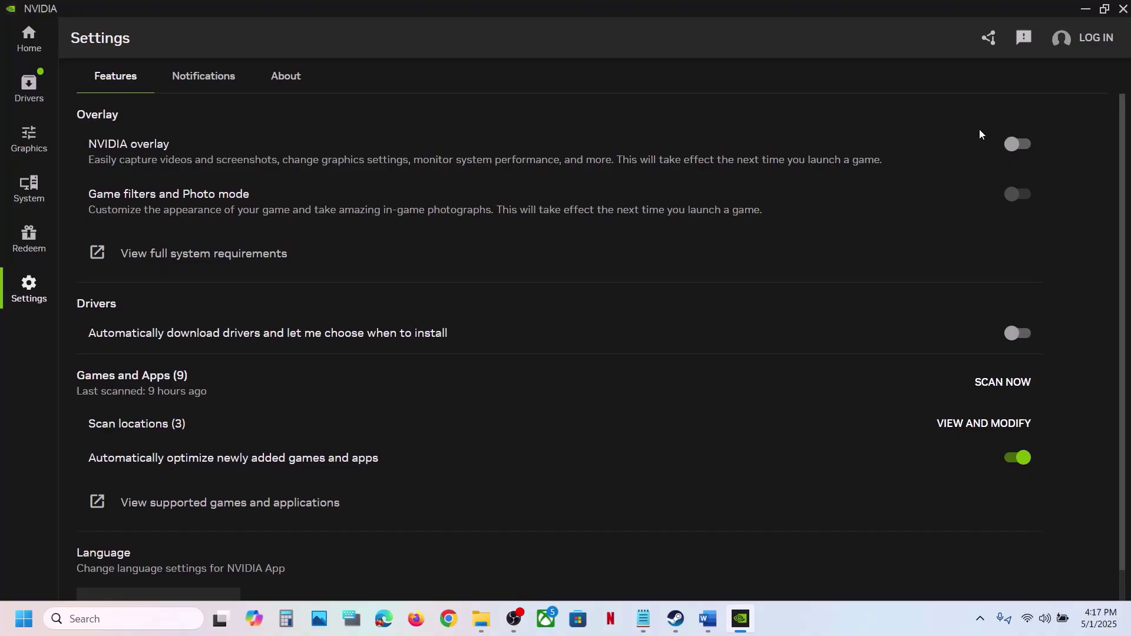
{"action": "left_click", "coordinate": [1123, 8]}
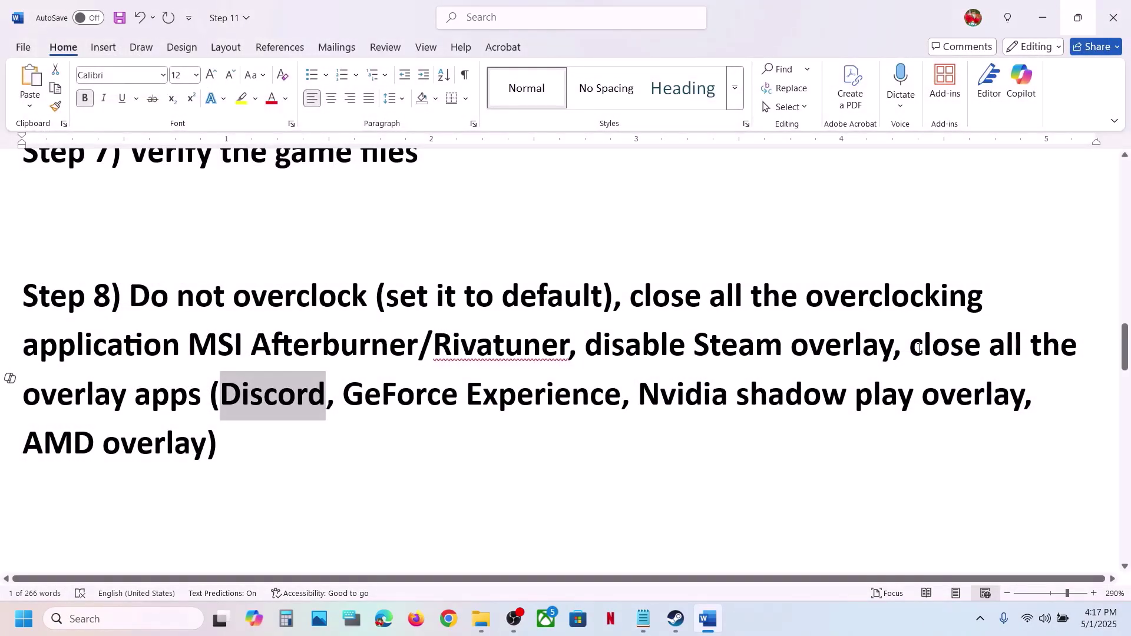
- Finish reading Step 8 in the Word guide
{"action": "left_click_drag", "start_coordinate": [919, 348], "coordinate": [219, 445]}
{"action": "left_click", "coordinate": [222, 437]}
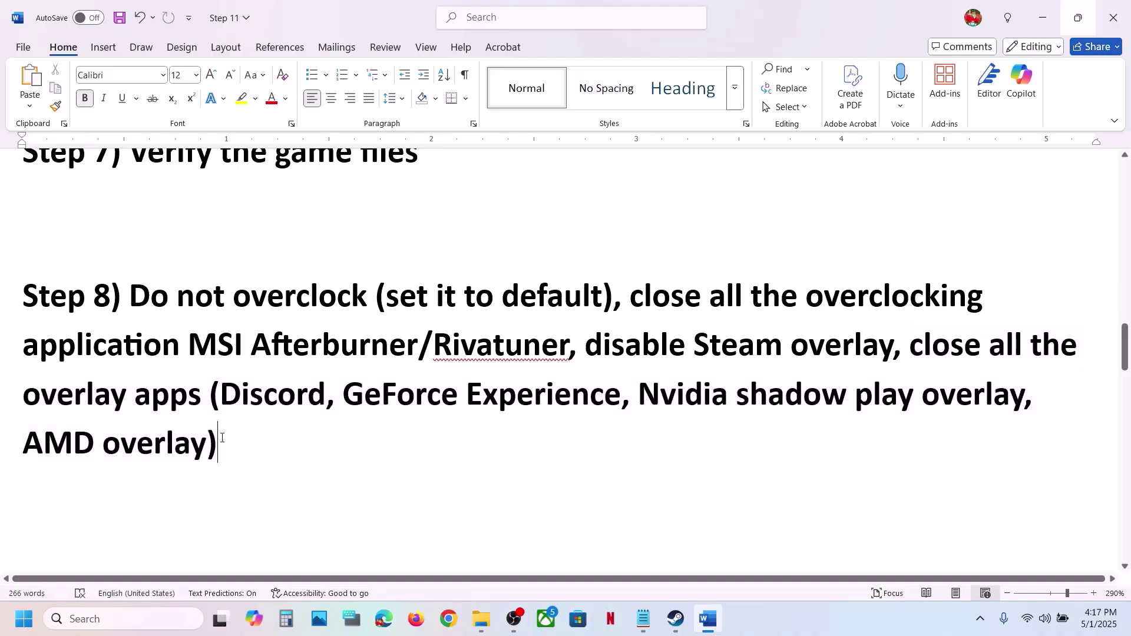
{"action": "scroll", "coordinate": [222, 438], "scroll_direction": "down", "scroll_amount": 5}
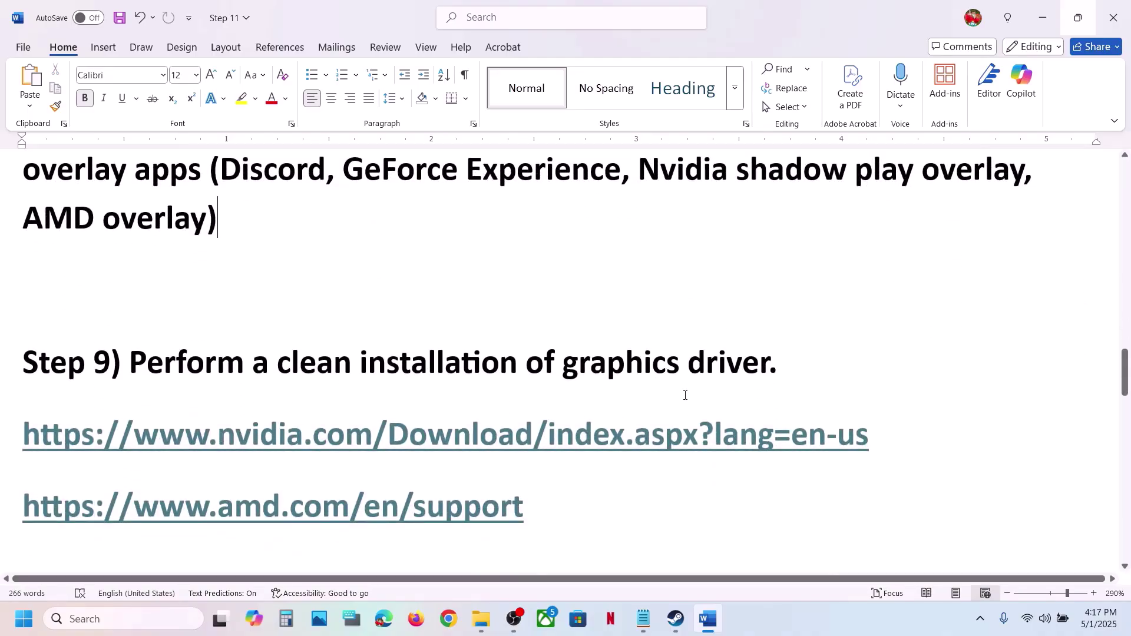
- Open Step 9's nvidia.com Download link in the browser
{"action": "triple_click", "coordinate": [228, 430]}
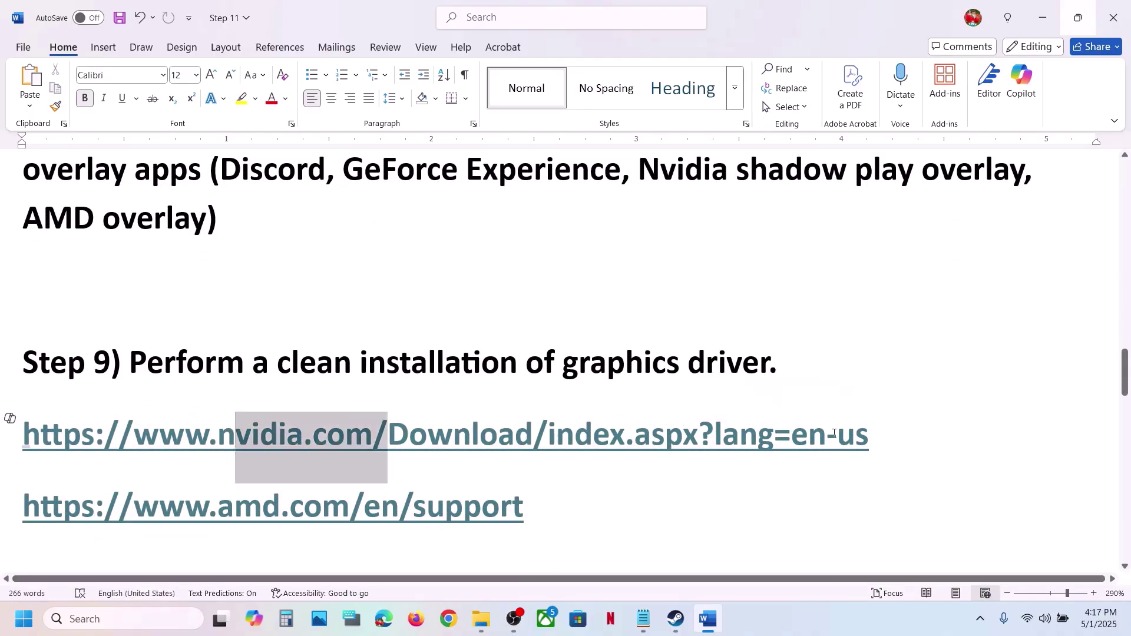
{"action": "scroll", "coordinate": [493, 463], "scroll_direction": "down", "scroll_amount": 1}
{"action": "scroll", "coordinate": [494, 464], "scroll_direction": "down", "scroll_amount": 1}
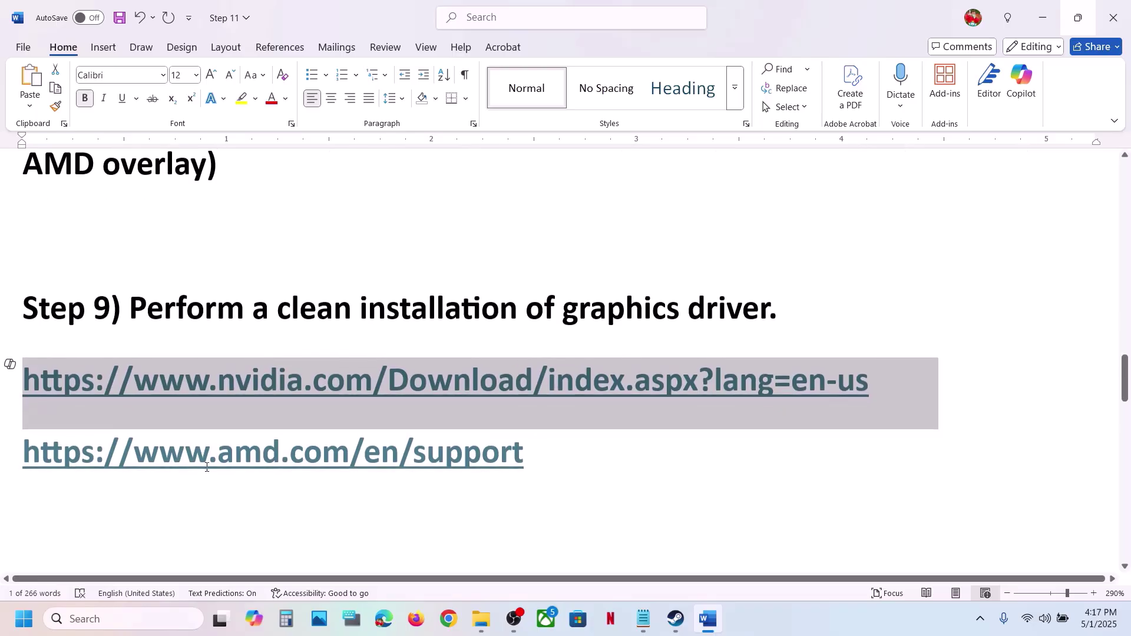
{"action": "triple_click", "coordinate": [577, 460]}
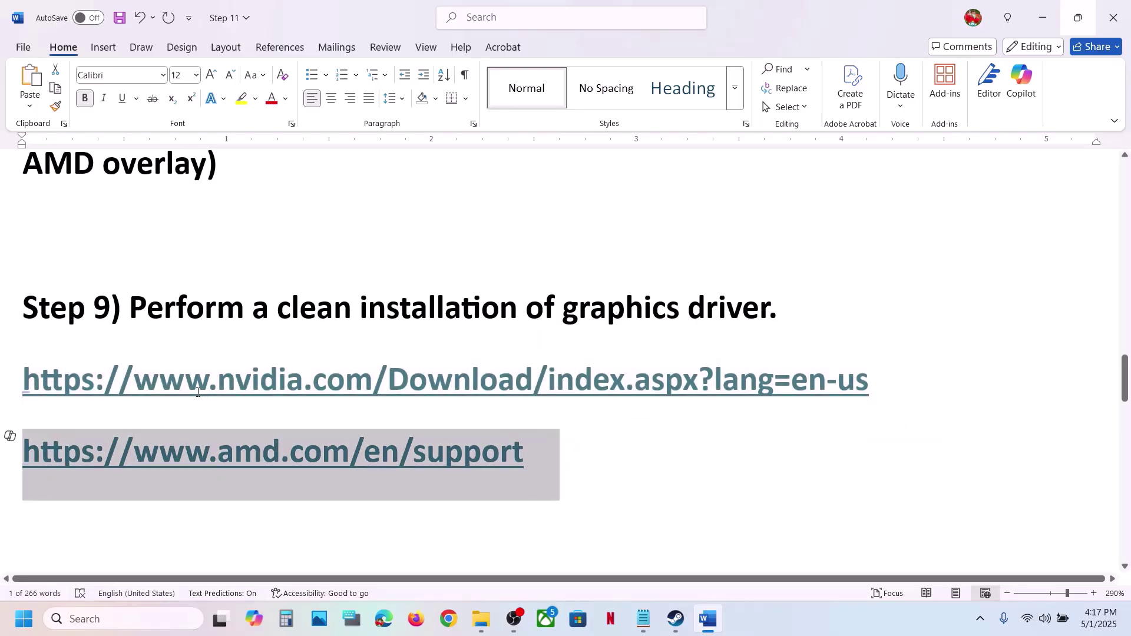
{"action": "left_click_drag", "start_coordinate": [198, 393], "coordinate": [631, 389]}
{"action": "left_click", "coordinate": [589, 389], "text": "ctrl"}
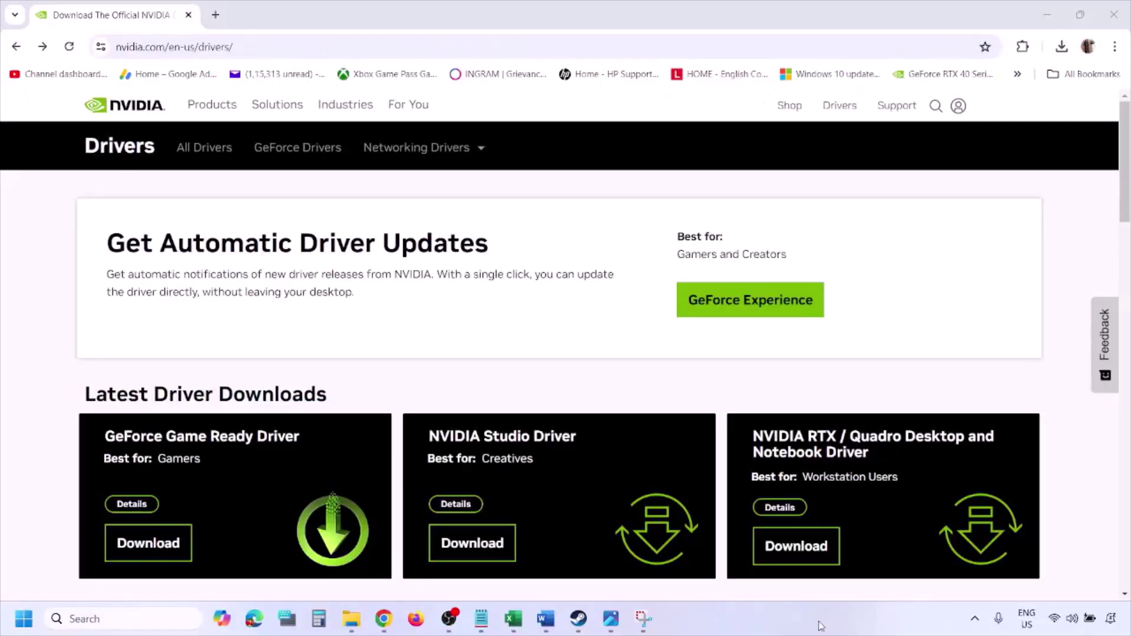
- Search NVIDIA drivers for the GeForce RTX 3050 Laptop GPU on Windows 11
{"action": "scroll", "coordinate": [263, 361], "scroll_direction": "down", "scroll_amount": 9}
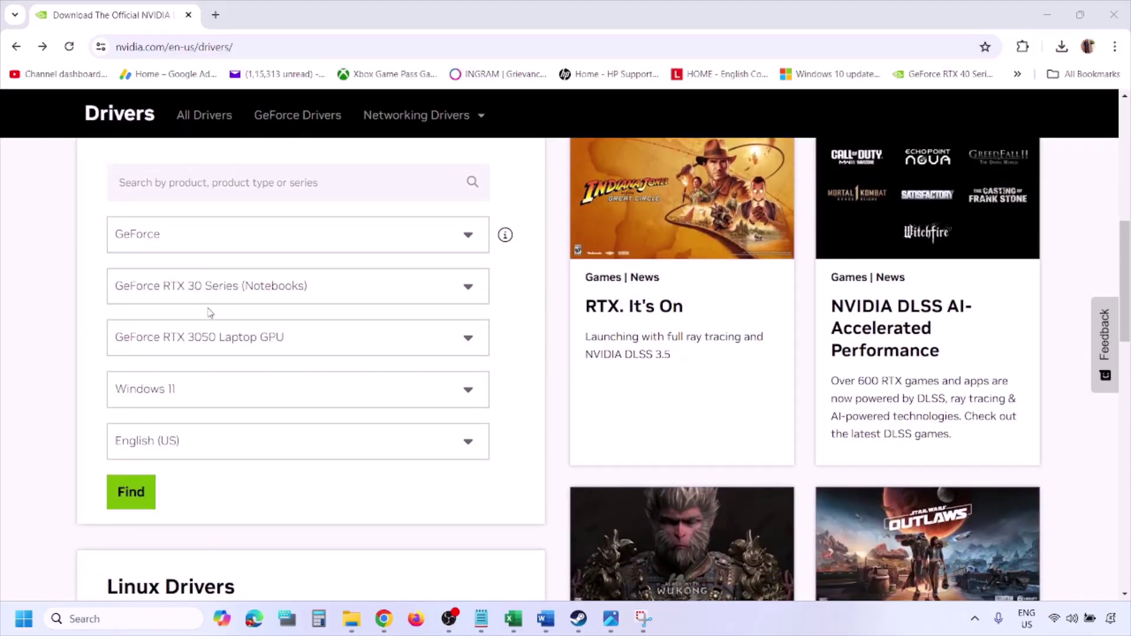
{"action": "left_click", "coordinate": [187, 393]}
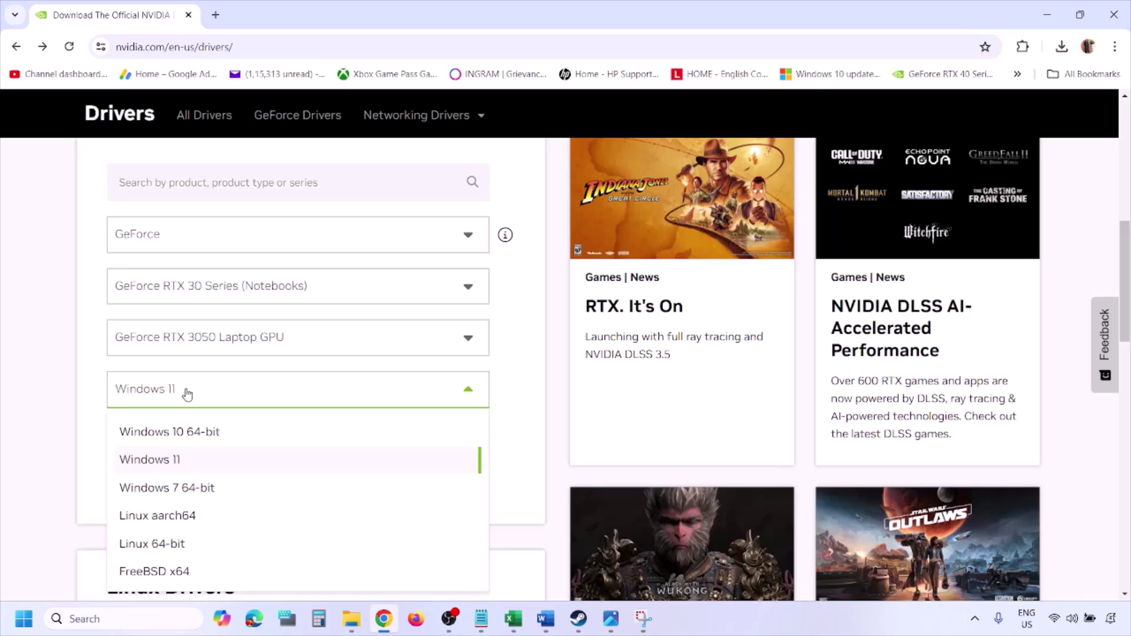
{"action": "left_click", "coordinate": [165, 466]}
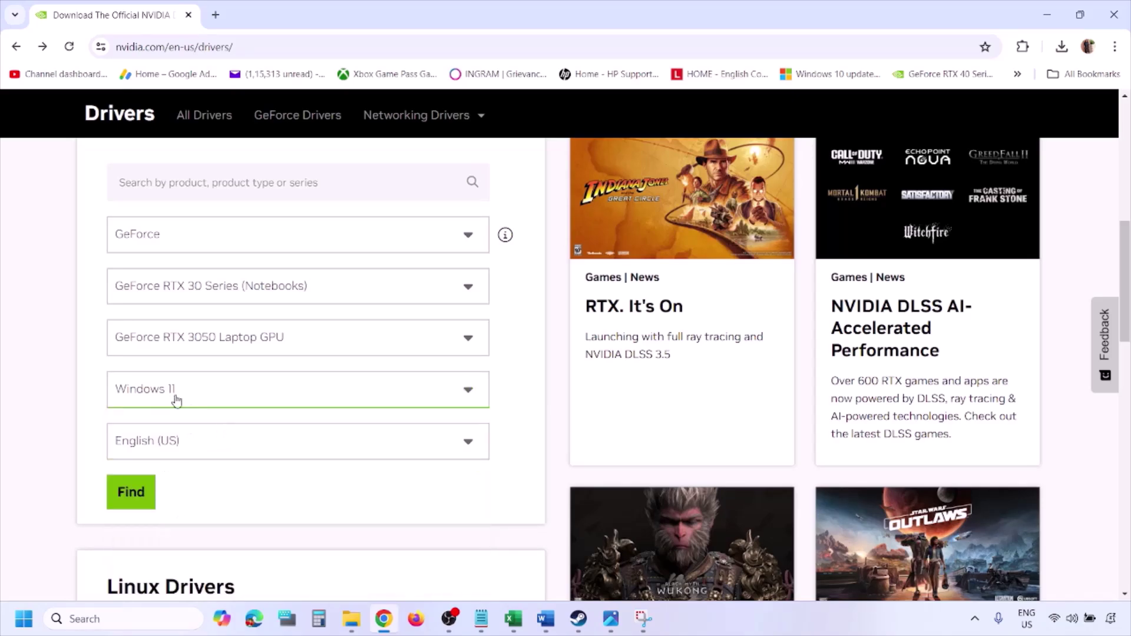
{"action": "left_click", "coordinate": [134, 497]}
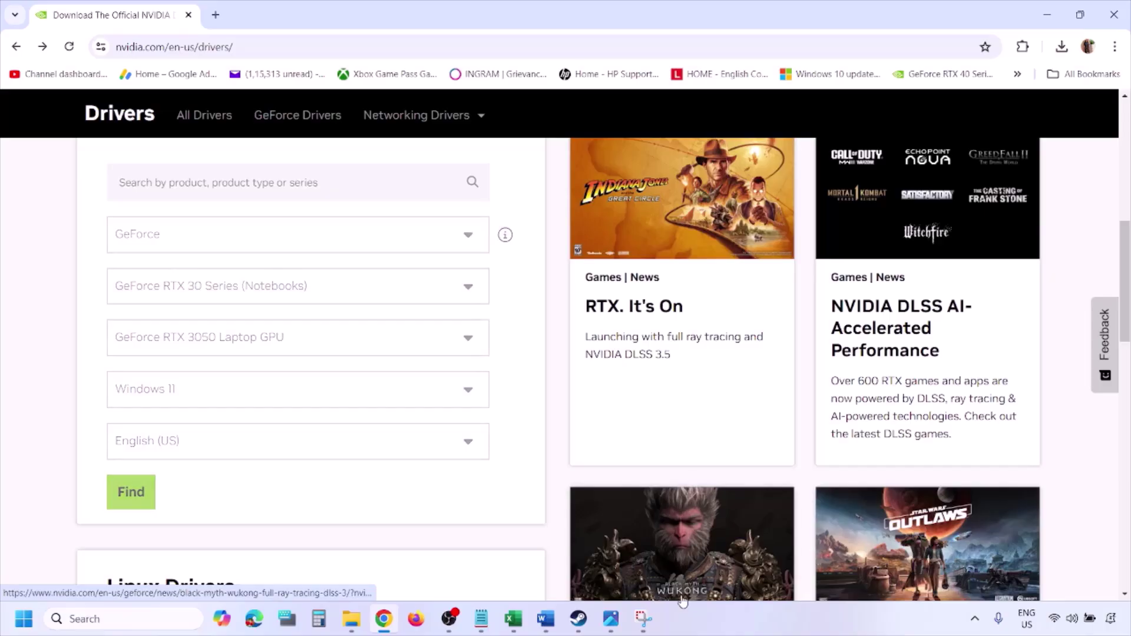
{"action": "left_click", "coordinate": [612, 624]}
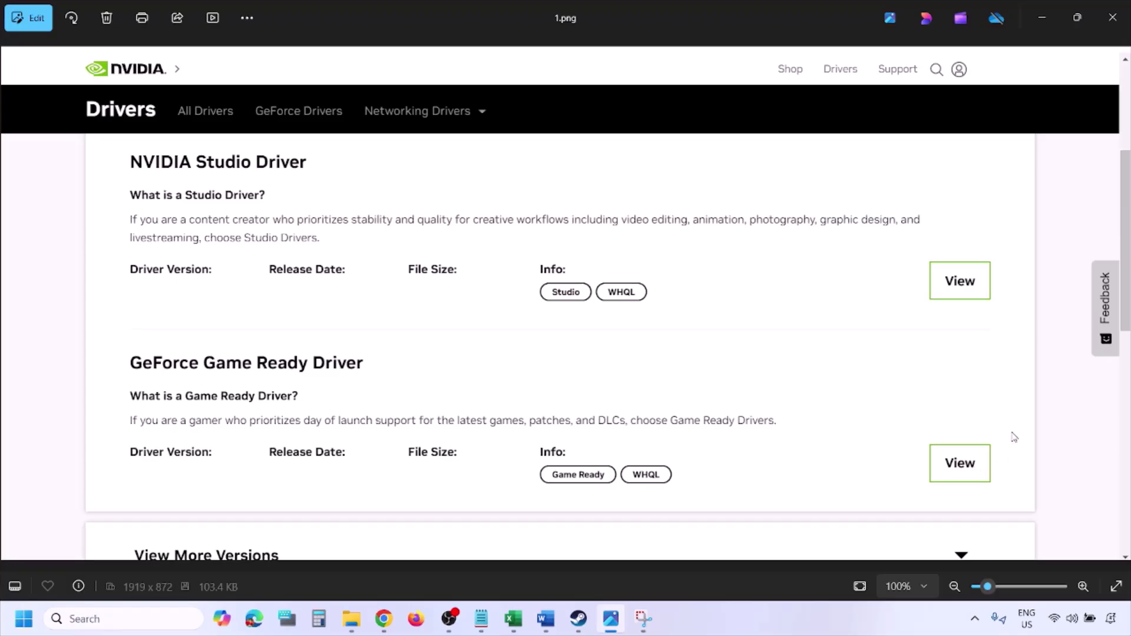
- Step through screenshots 2.png to 5.png, ending on the clean-installation option
{"action": "key", "text": "Right"}
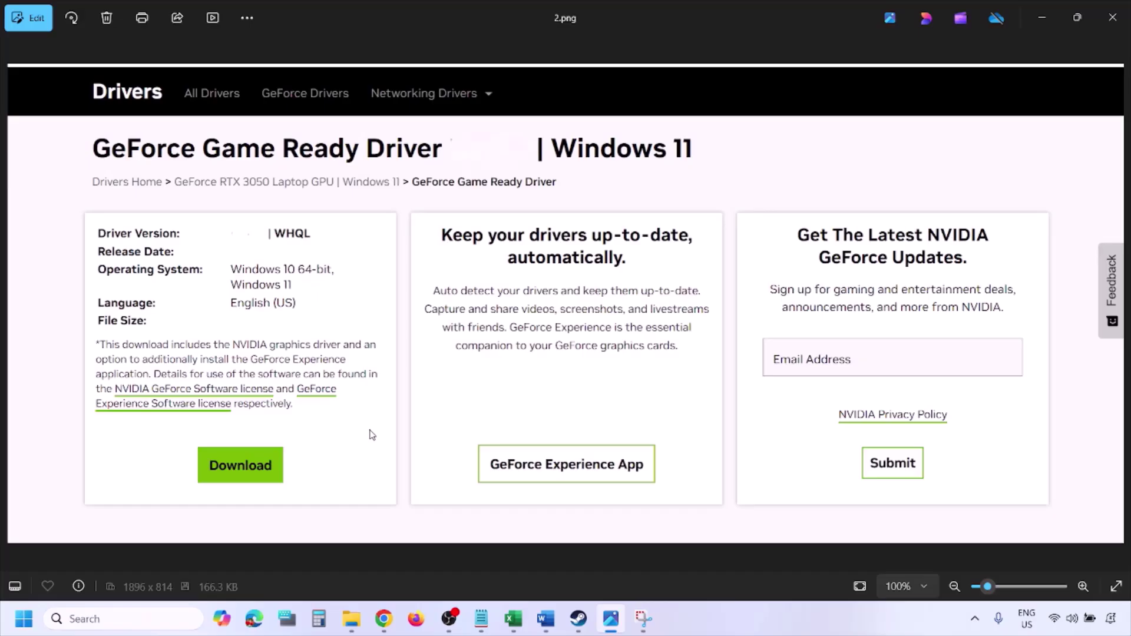
{"action": "key", "text": "Right"}
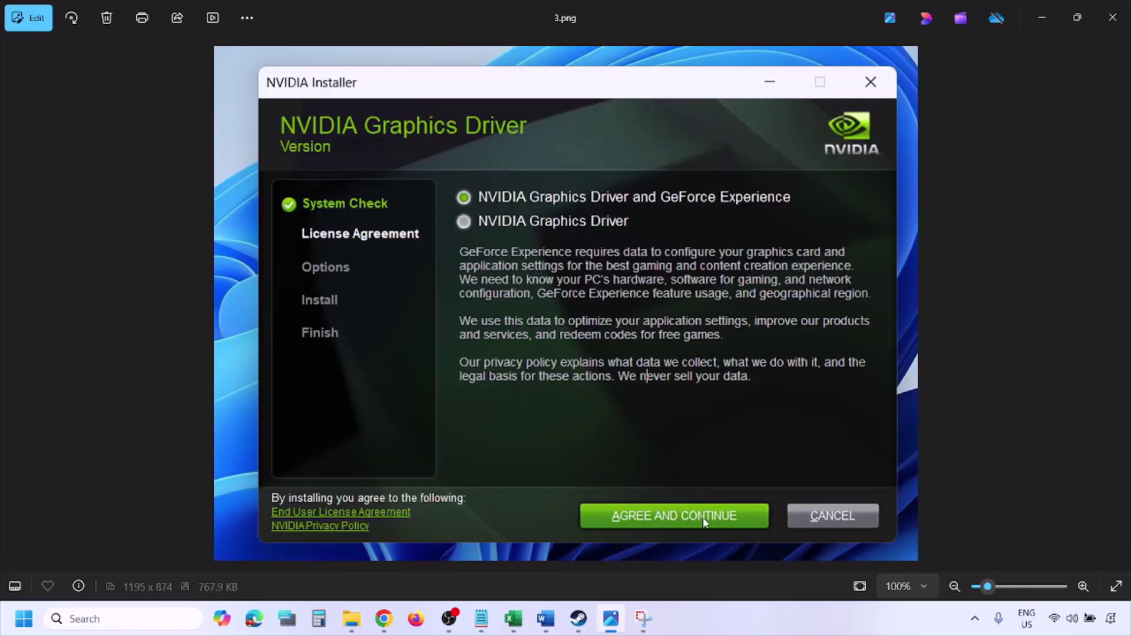
{"action": "key", "text": "Right"}
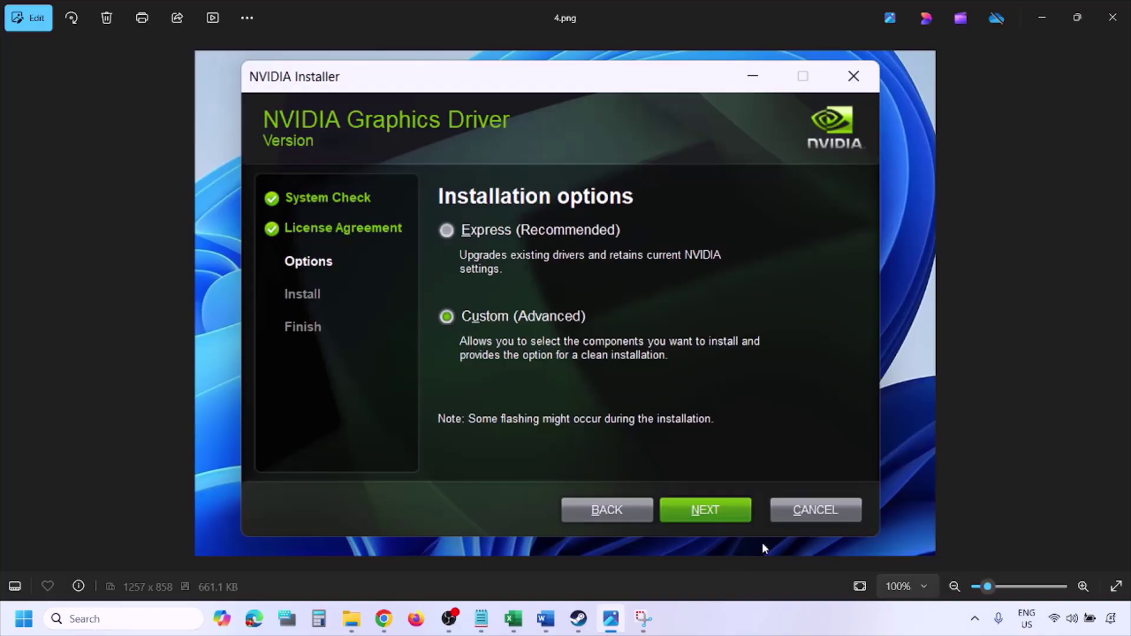
{"action": "key", "text": "Right"}
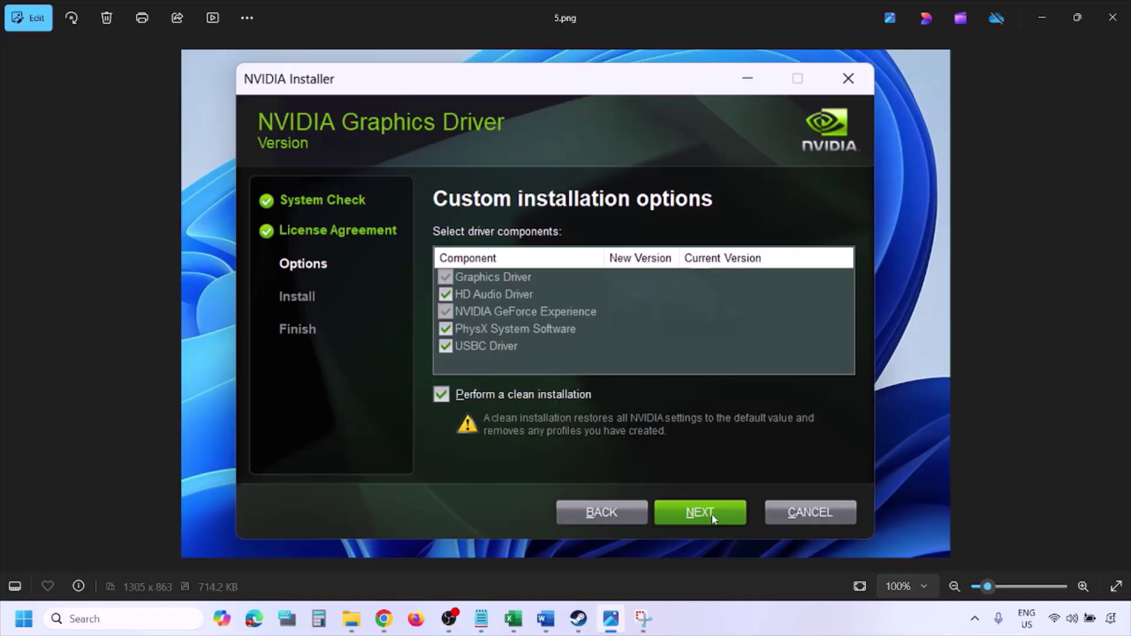
- Restart the computer from the Start menu's power options
{"action": "left_click", "coordinate": [24, 619]}
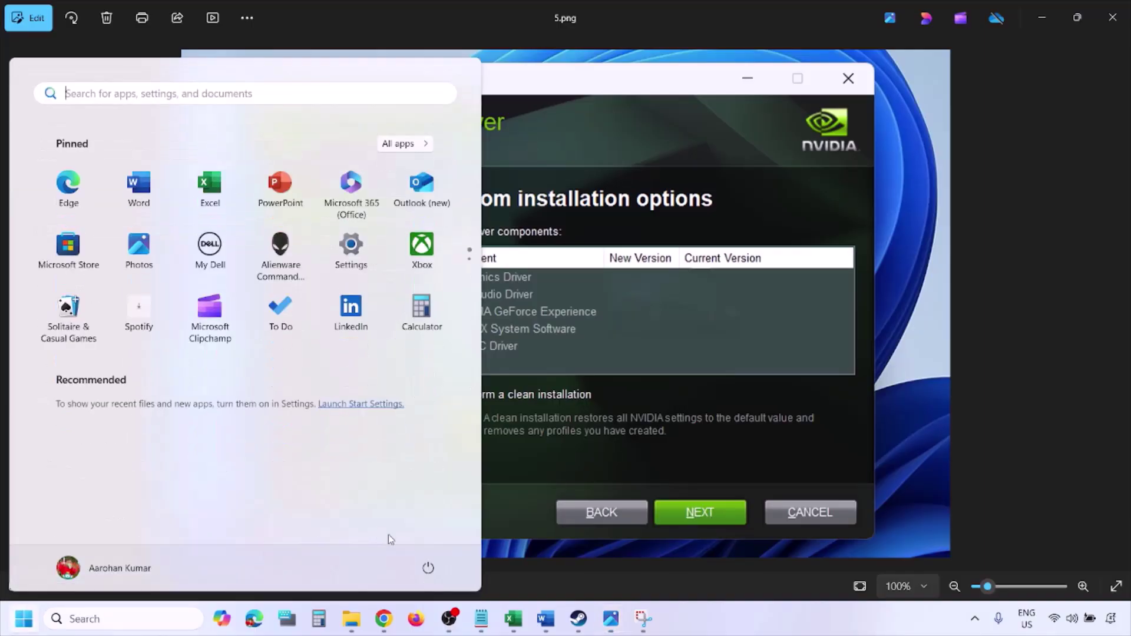
{"action": "left_click", "coordinate": [434, 574]}
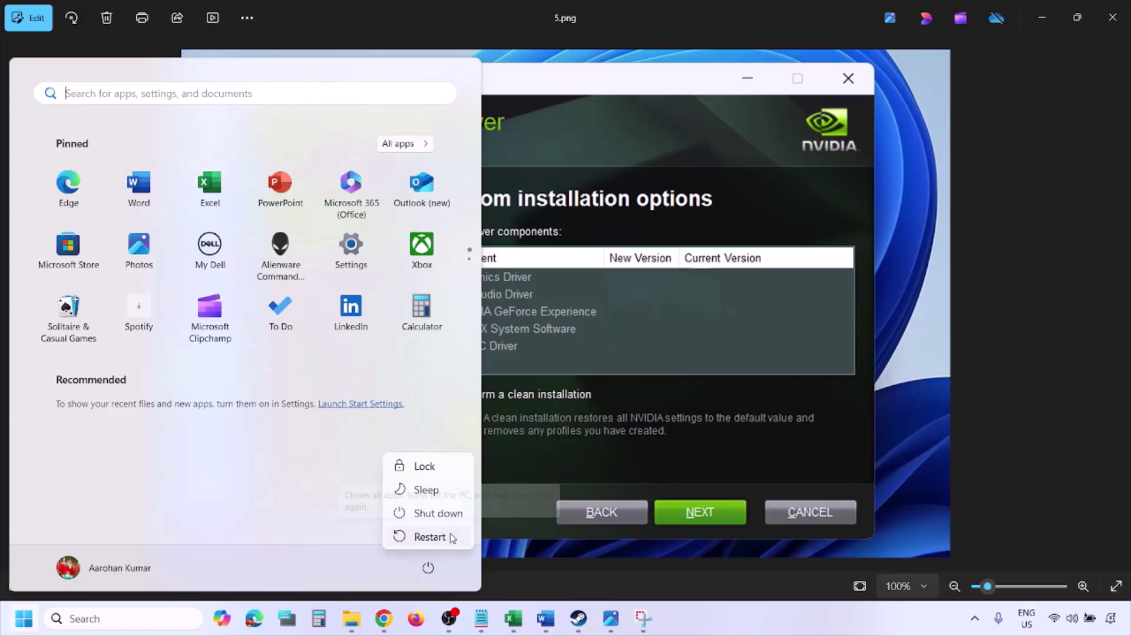
{"action": "left_click", "coordinate": [771, 630]}
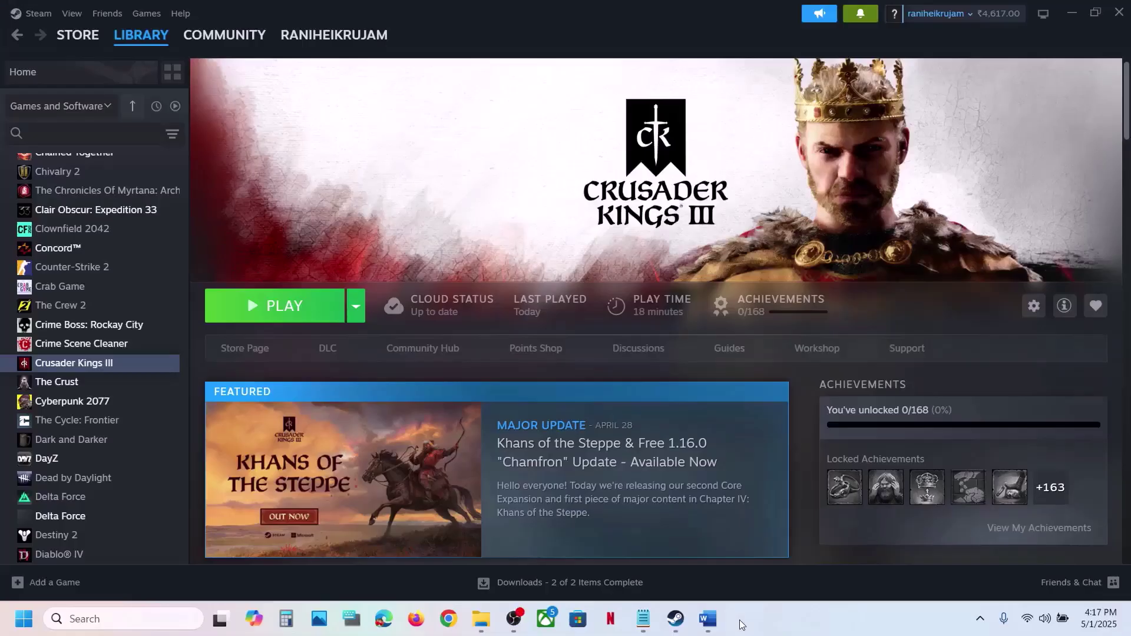
- Select and review the AMD support link in the Word guide
{"action": "left_click", "coordinate": [708, 620]}
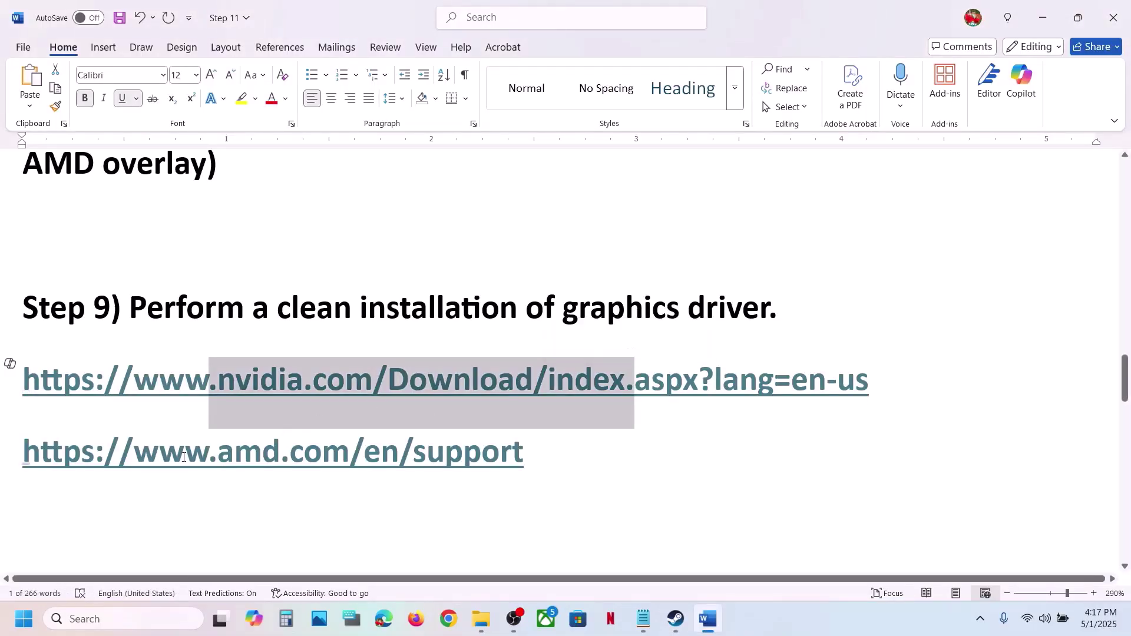
{"action": "left_click_drag", "start_coordinate": [156, 455], "coordinate": [512, 462]}
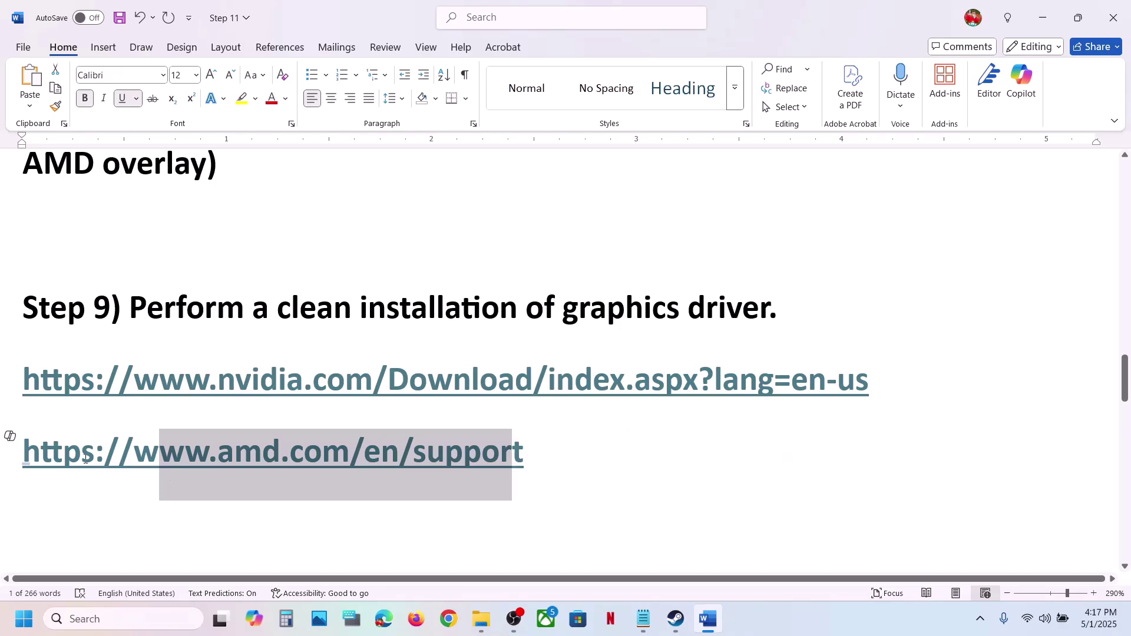
{"action": "left_click_drag", "start_coordinate": [85, 458], "coordinate": [569, 478]}
{"action": "left_click", "coordinate": [568, 476]}
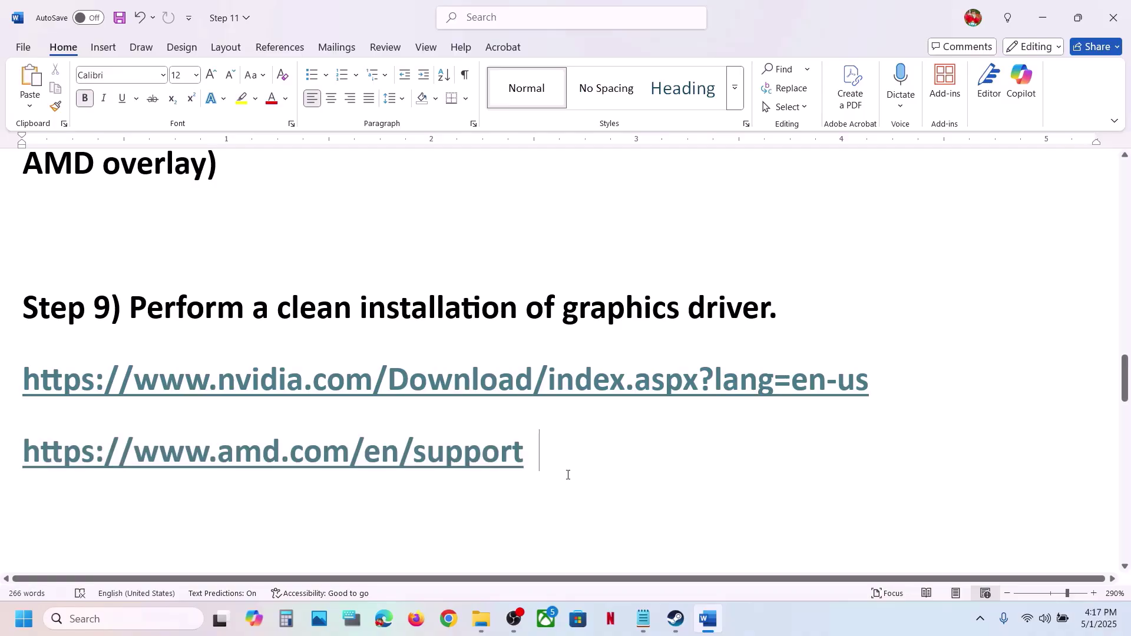
- Copy the word 'graphics' from the Step 10 heading
{"action": "scroll", "coordinate": [506, 425], "scroll_direction": "down", "scroll_amount": 3}
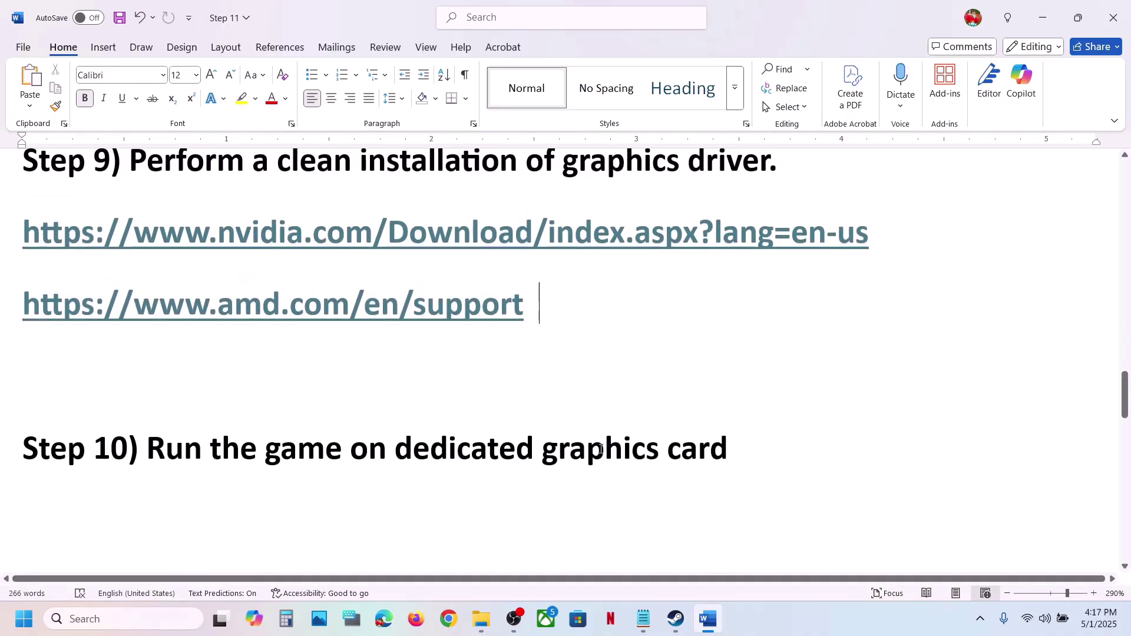
{"action": "double_click", "coordinate": [600, 449]}
{"action": "key", "text": "ctrl+c"}
- Add ck3 from the Crusader Kings III binaries folder to the Graphics settings app list
{"action": "left_click", "coordinate": [133, 620]}
{"action": "key", "text": "ctrl+v"}
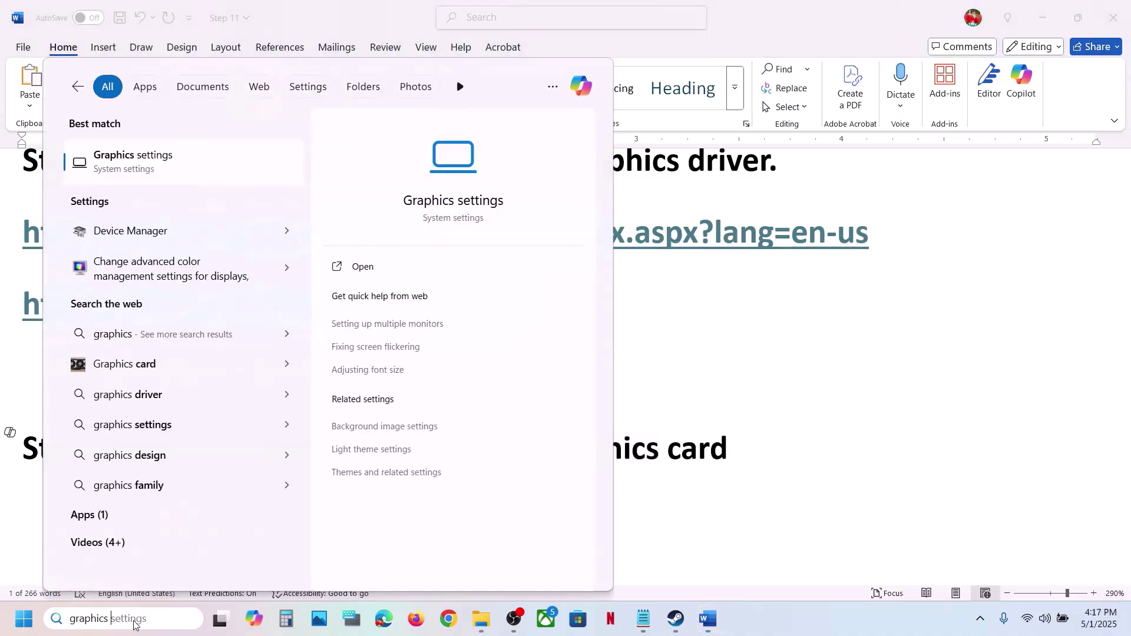
{"action": "left_click", "coordinate": [149, 170]}
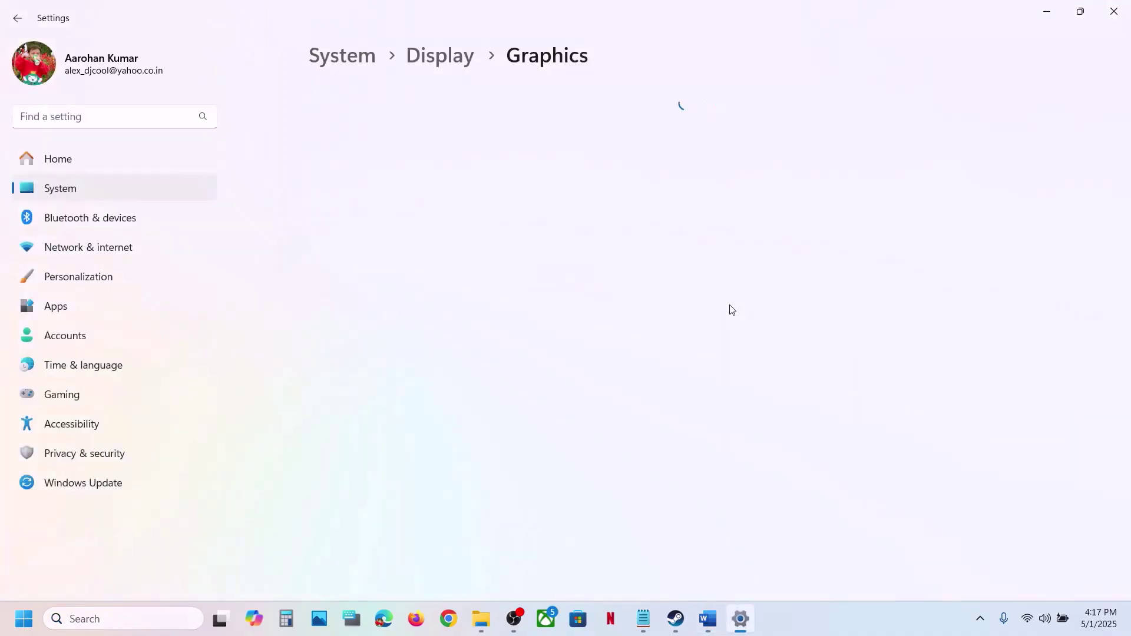
{"action": "left_click", "coordinate": [846, 405]}
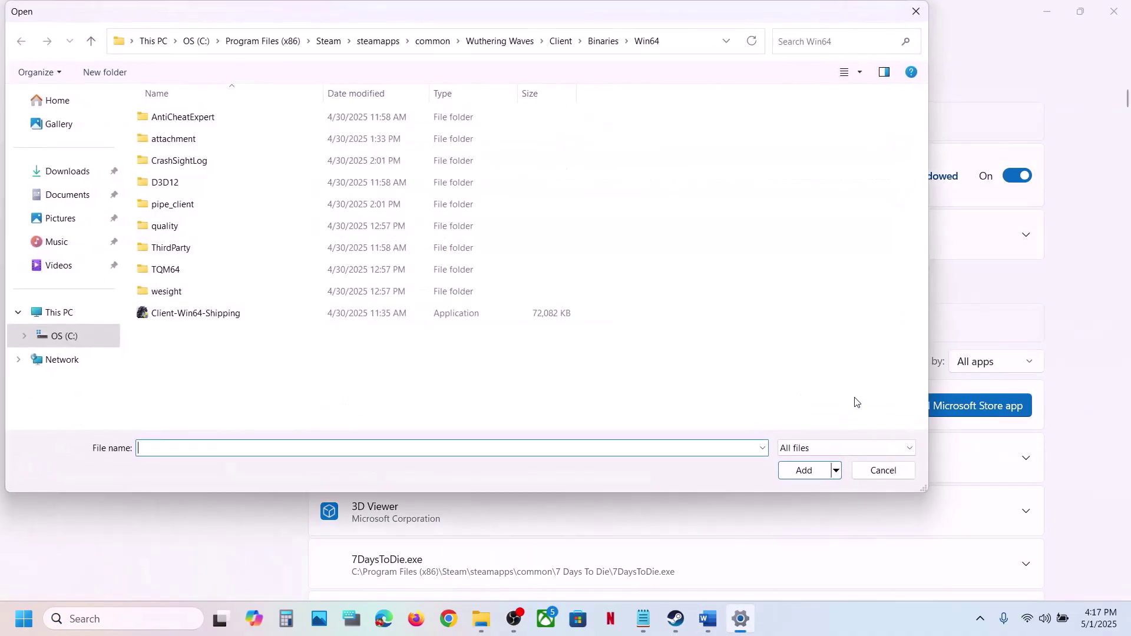
{"action": "left_click", "coordinate": [433, 40]}
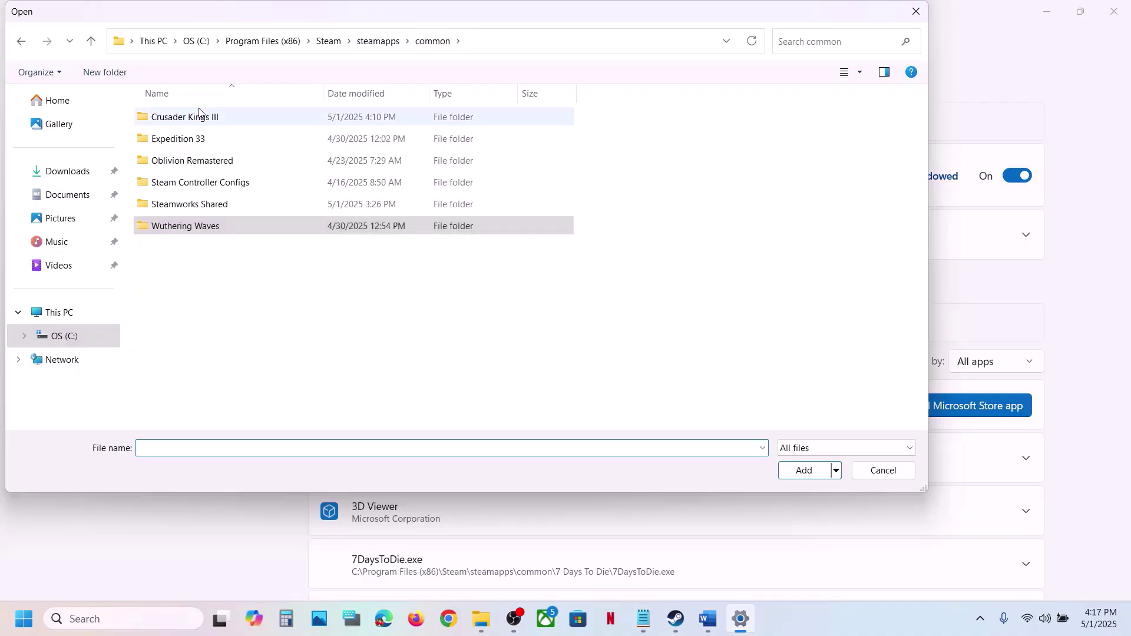
{"action": "double_click", "coordinate": [198, 115]}
{"action": "double_click", "coordinate": [177, 116]}
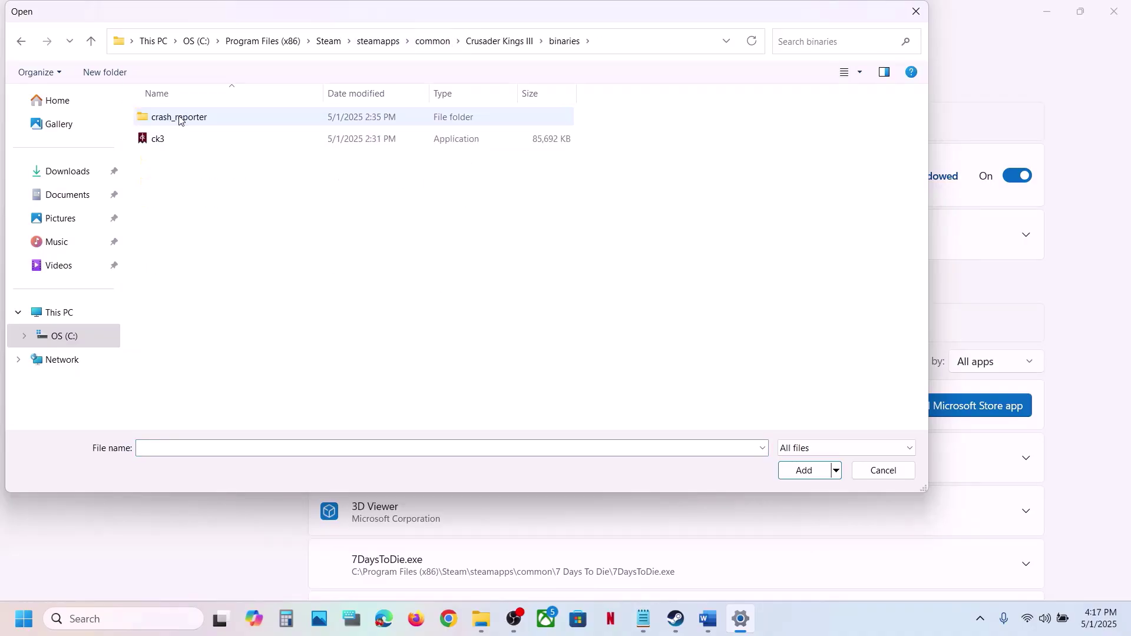
{"action": "left_click", "coordinate": [164, 145]}
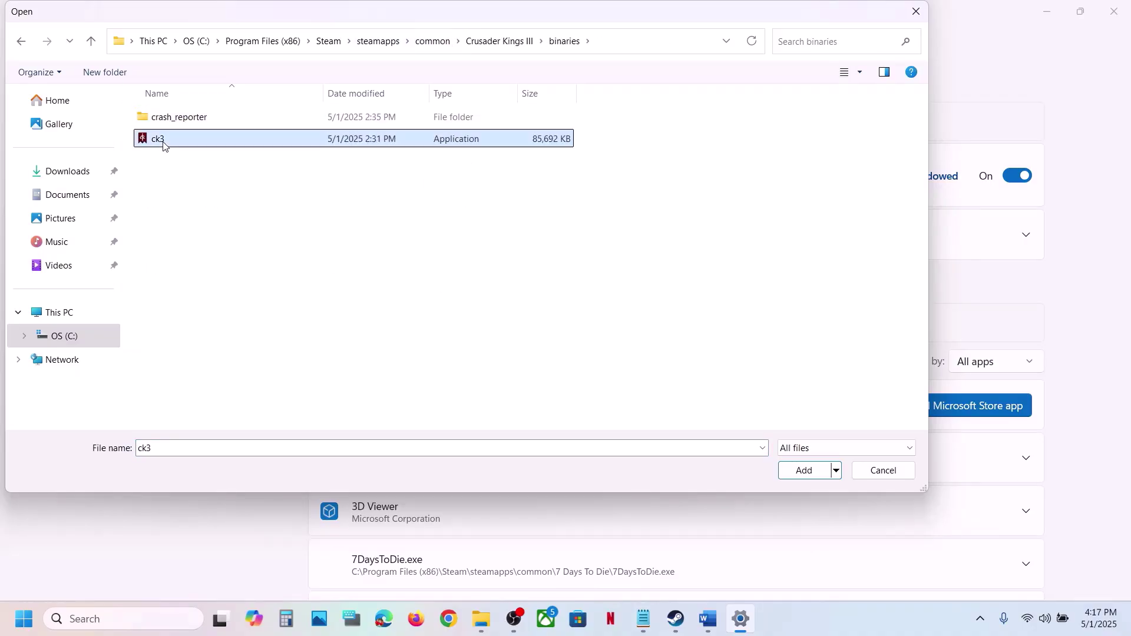
{"action": "left_click", "coordinate": [790, 476]}
- Set ck3's GPU preference to High Performance (NVIDIA GeForce RTX 3050 Laptop GPU)
{"action": "scroll", "coordinate": [581, 458], "scroll_direction": "down", "scroll_amount": 7}
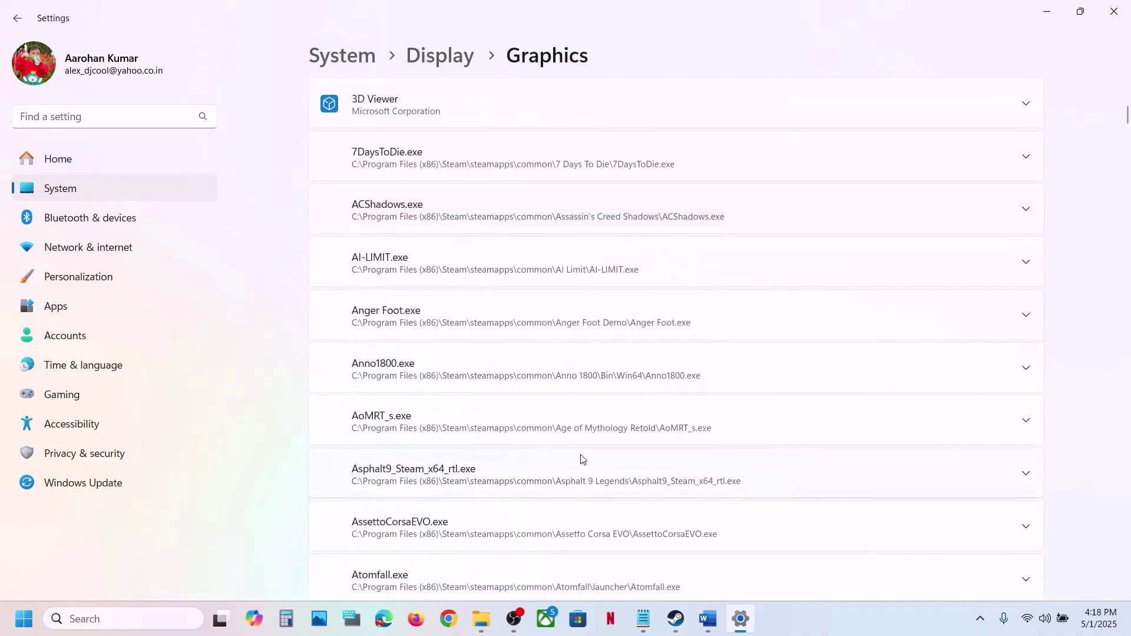
{"action": "scroll", "coordinate": [581, 459], "scroll_direction": "down", "scroll_amount": 16}
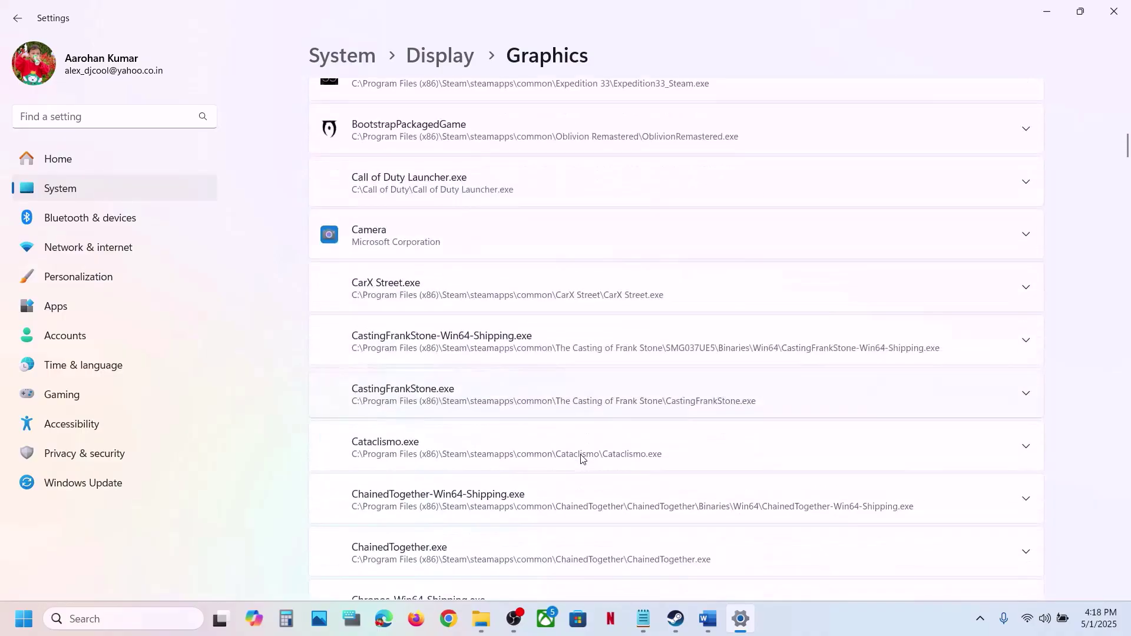
{"action": "scroll", "coordinate": [581, 459], "scroll_direction": "down", "scroll_amount": 14}
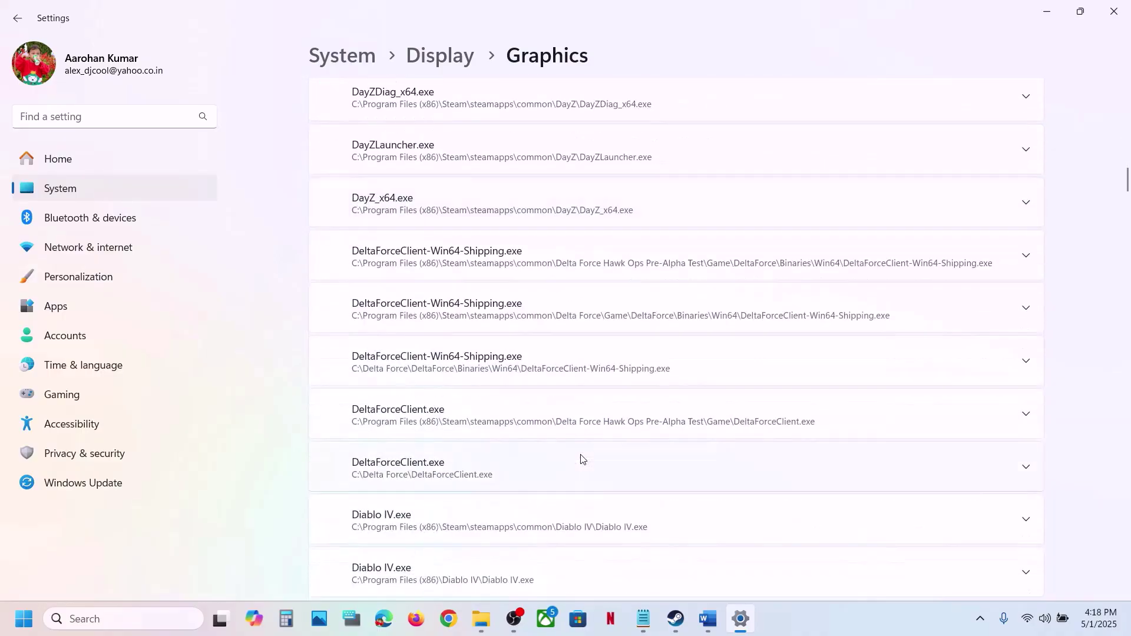
{"action": "scroll", "coordinate": [581, 459], "scroll_direction": "down", "scroll_amount": 4}
{"action": "scroll", "coordinate": [582, 459], "scroll_direction": "up", "scroll_amount": 18}
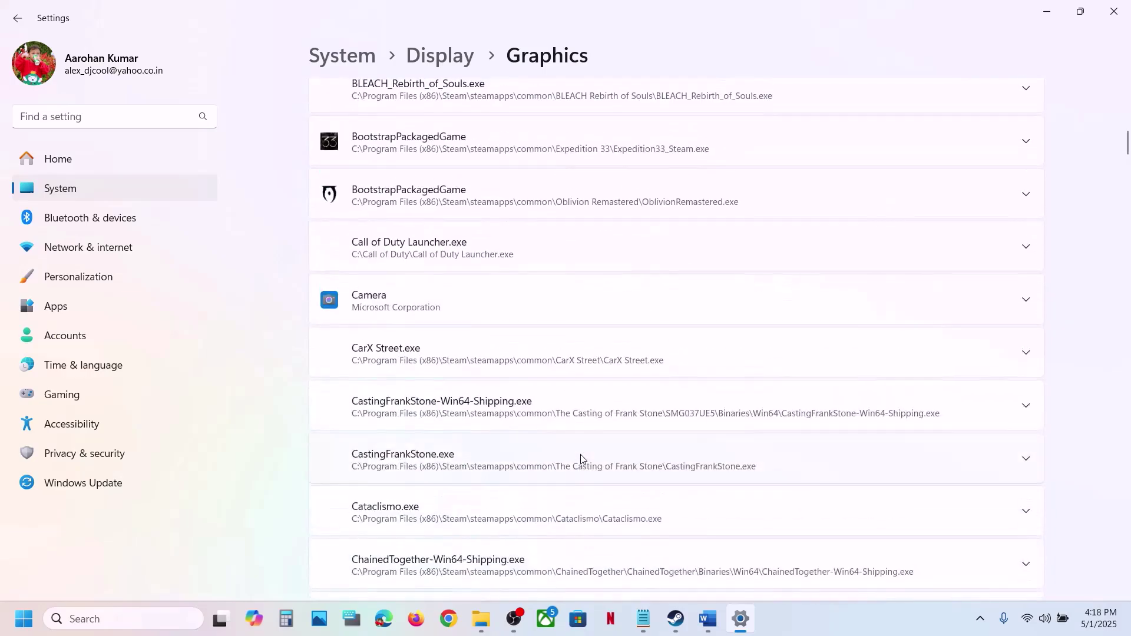
{"action": "scroll", "coordinate": [581, 459], "scroll_direction": "up", "scroll_amount": 2}
{"action": "scroll", "coordinate": [581, 459], "scroll_direction": "down", "scroll_amount": 8}
{"action": "scroll", "coordinate": [581, 459], "scroll_direction": "up", "scroll_amount": 4}
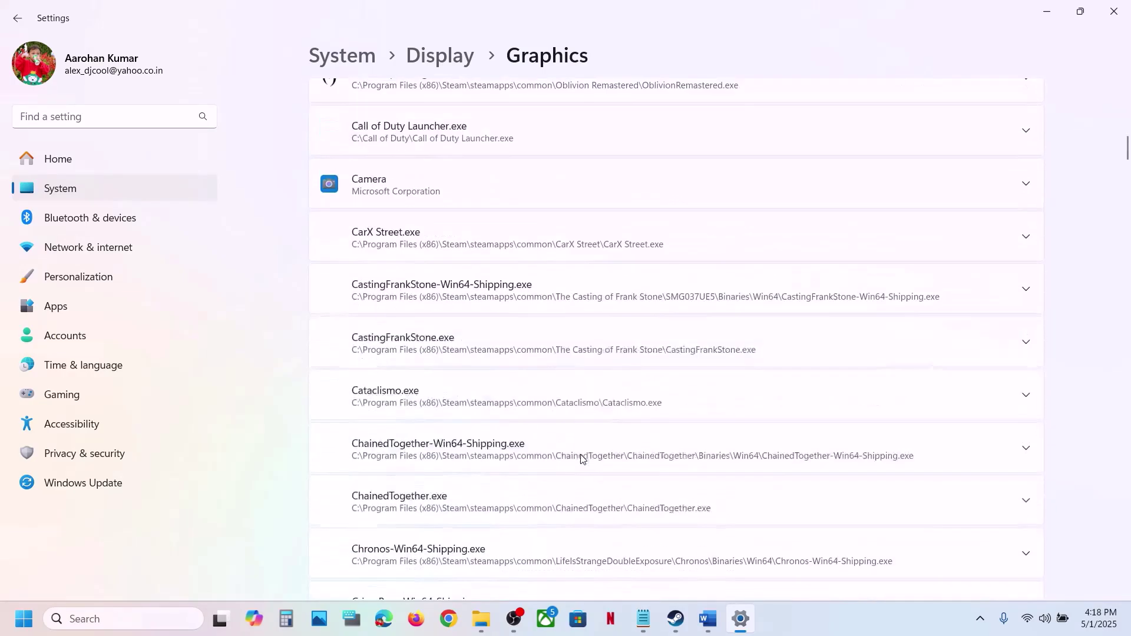
{"action": "scroll", "coordinate": [581, 458], "scroll_direction": "up", "scroll_amount": 4}
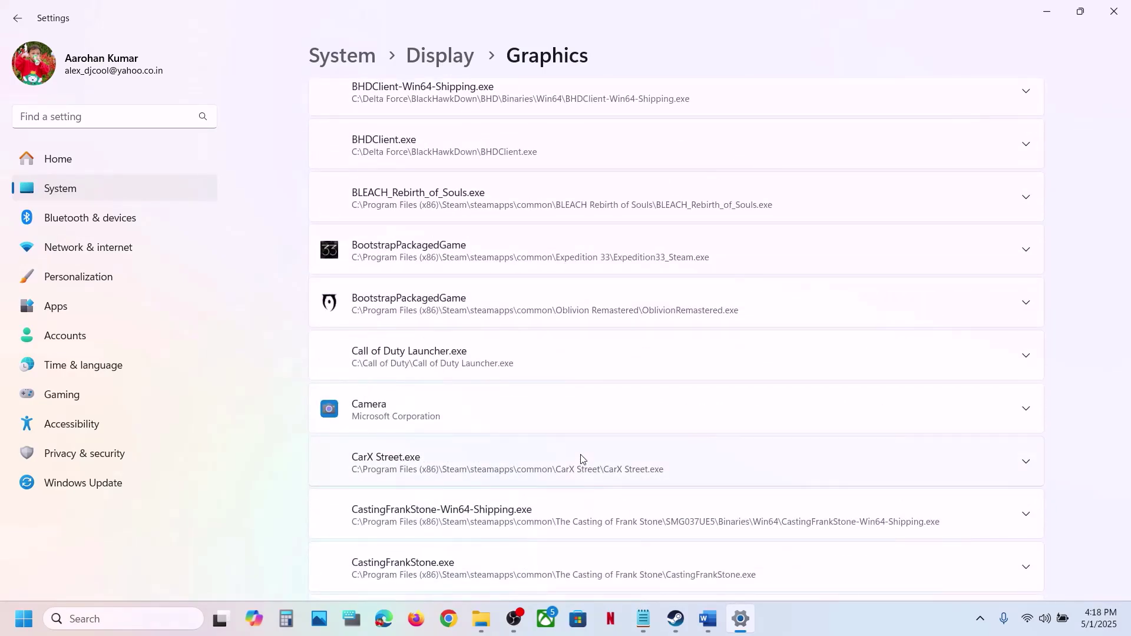
{"action": "scroll", "coordinate": [582, 459], "scroll_direction": "down", "scroll_amount": 20}
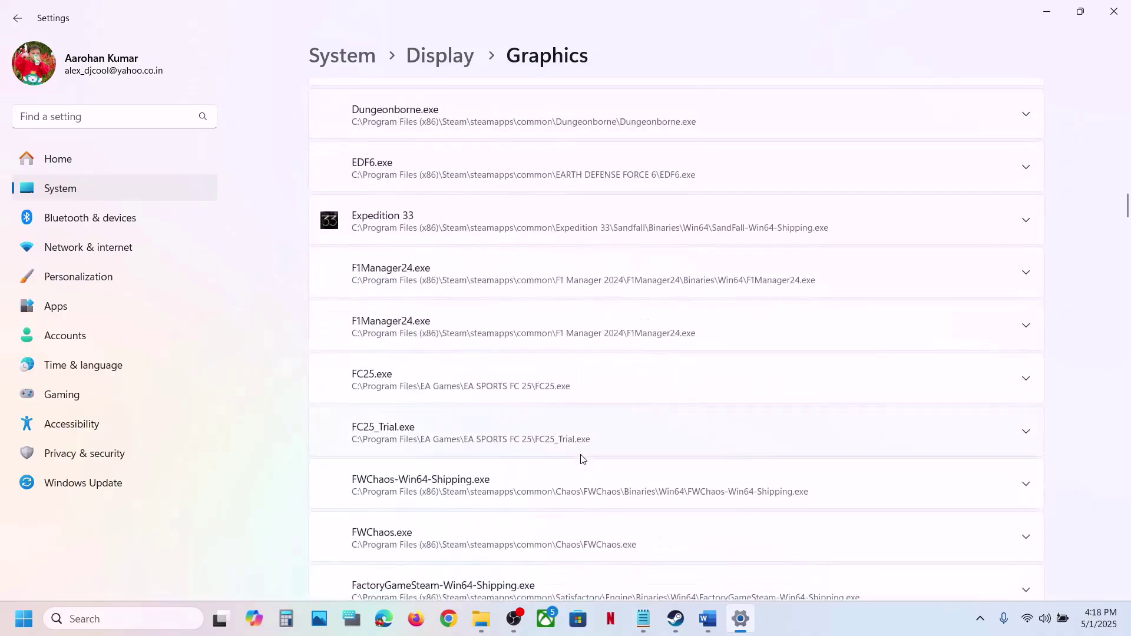
{"action": "scroll", "coordinate": [581, 458], "scroll_direction": "down", "scroll_amount": 20}
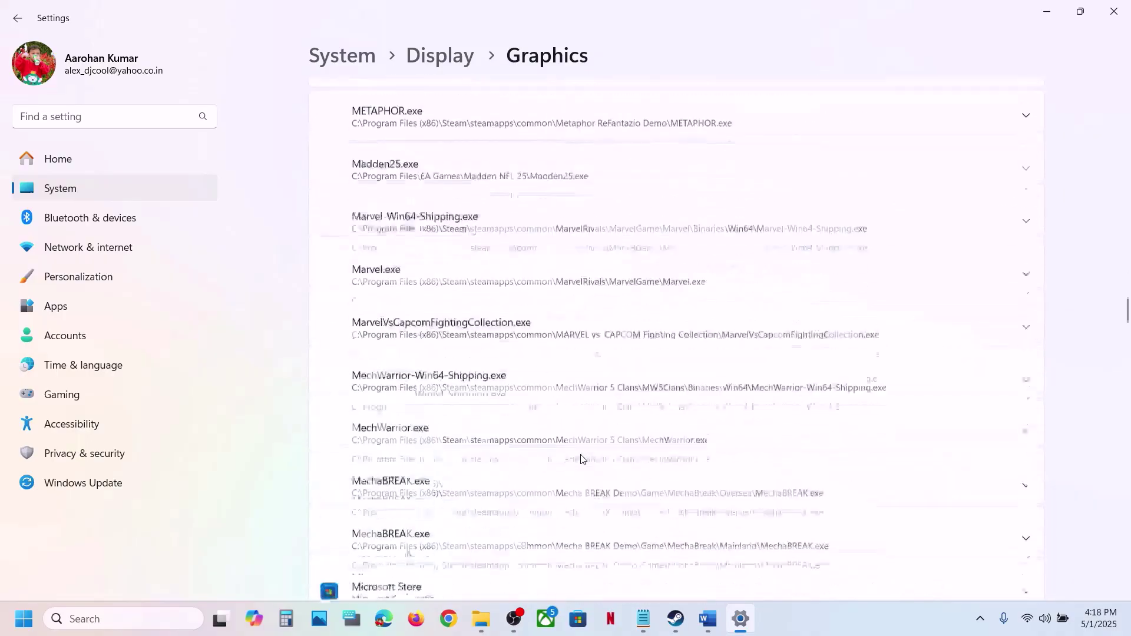
{"action": "scroll", "coordinate": [581, 459], "scroll_direction": "down", "scroll_amount": 9}
{"action": "scroll", "coordinate": [582, 459], "scroll_direction": "down", "scroll_amount": 20}
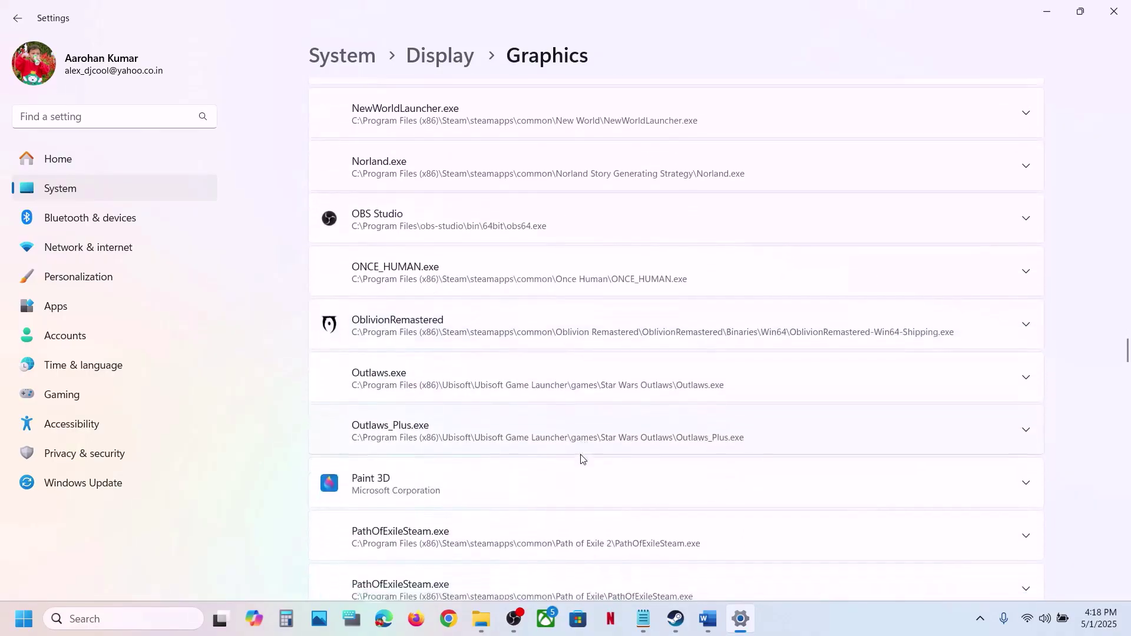
{"action": "scroll", "coordinate": [581, 459], "scroll_direction": "down", "scroll_amount": 20}
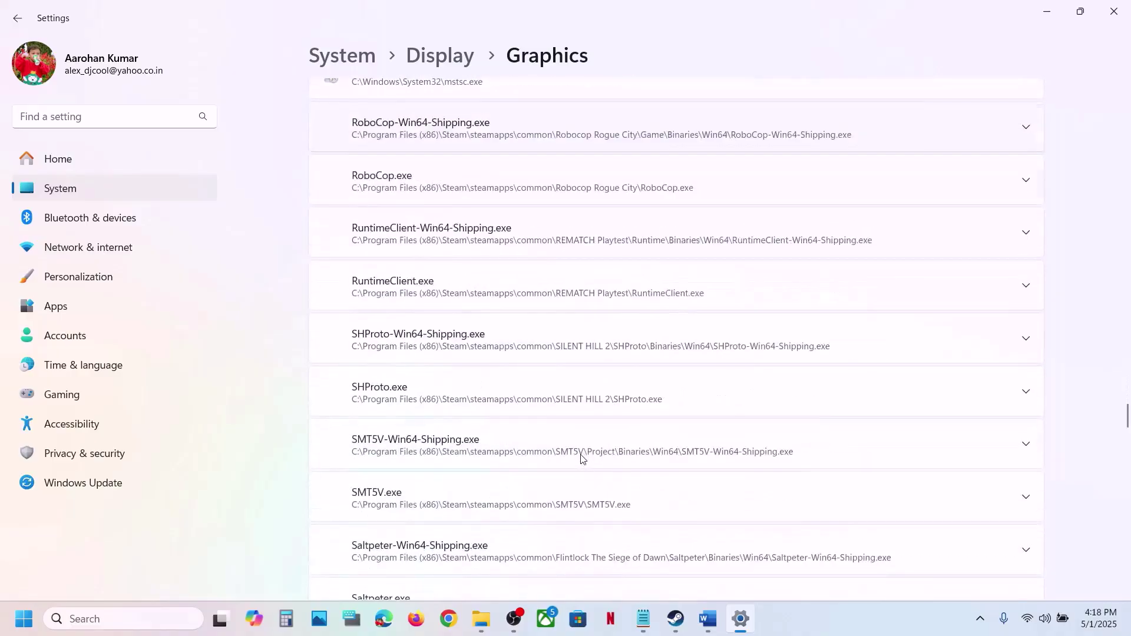
{"action": "scroll", "coordinate": [581, 459], "scroll_direction": "down", "scroll_amount": 20}
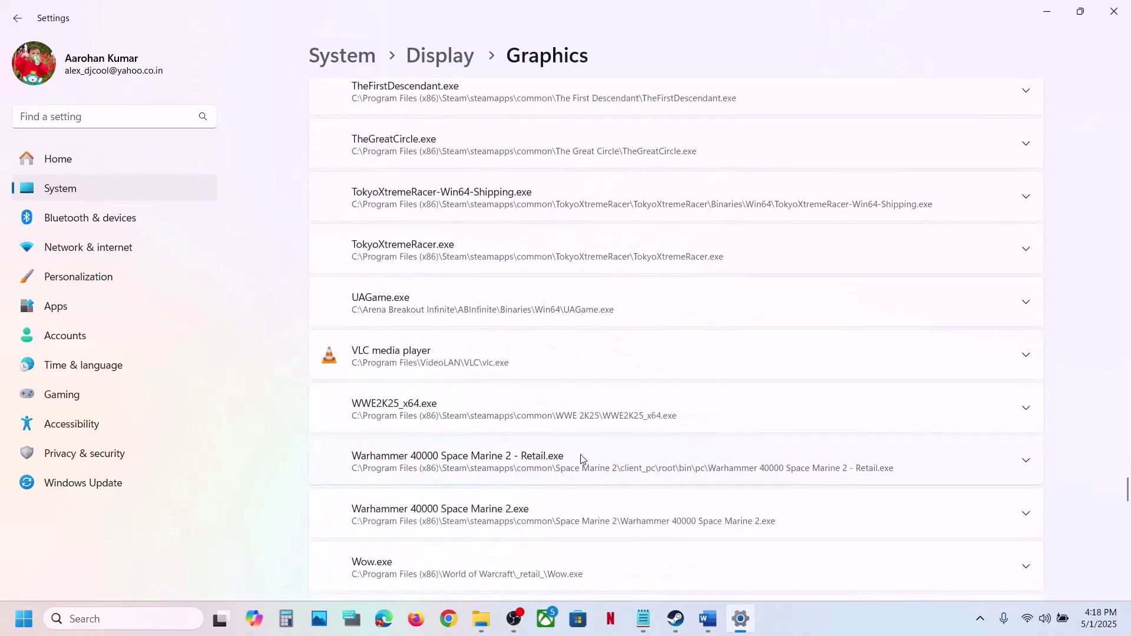
{"action": "scroll", "coordinate": [581, 459], "scroll_direction": "down", "scroll_amount": 2}
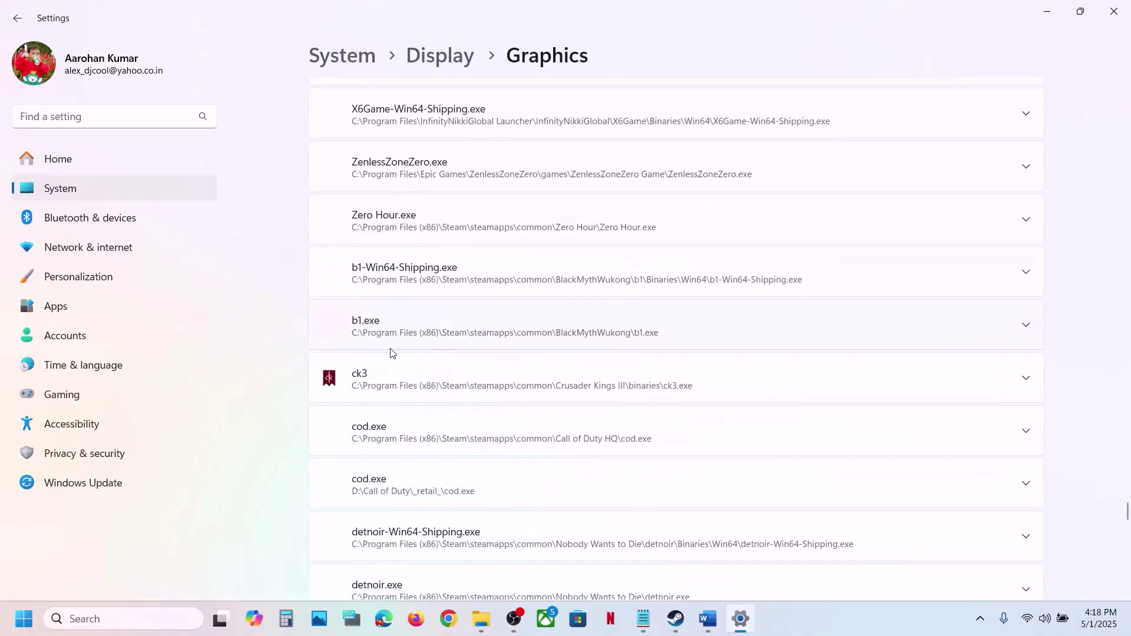
{"action": "left_click", "coordinate": [495, 383]}
{"action": "scroll", "coordinate": [491, 386], "scroll_direction": "up", "scroll_amount": 2}
{"action": "scroll", "coordinate": [493, 387], "scroll_direction": "down", "scroll_amount": 4}
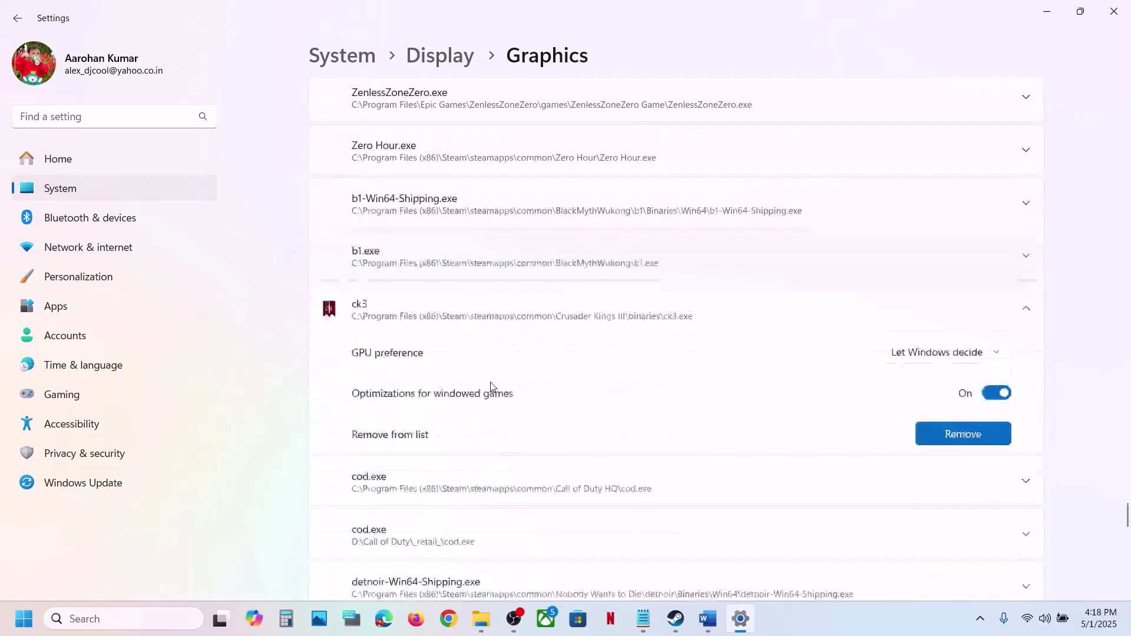
{"action": "left_click", "coordinate": [944, 321]}
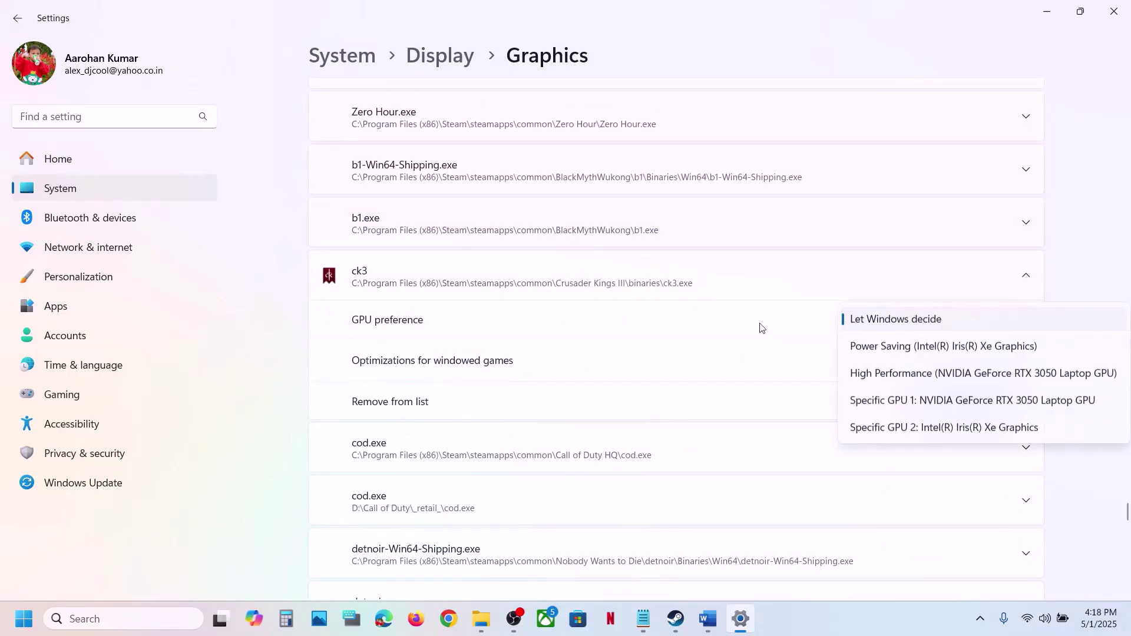
{"action": "left_click", "coordinate": [972, 374]}
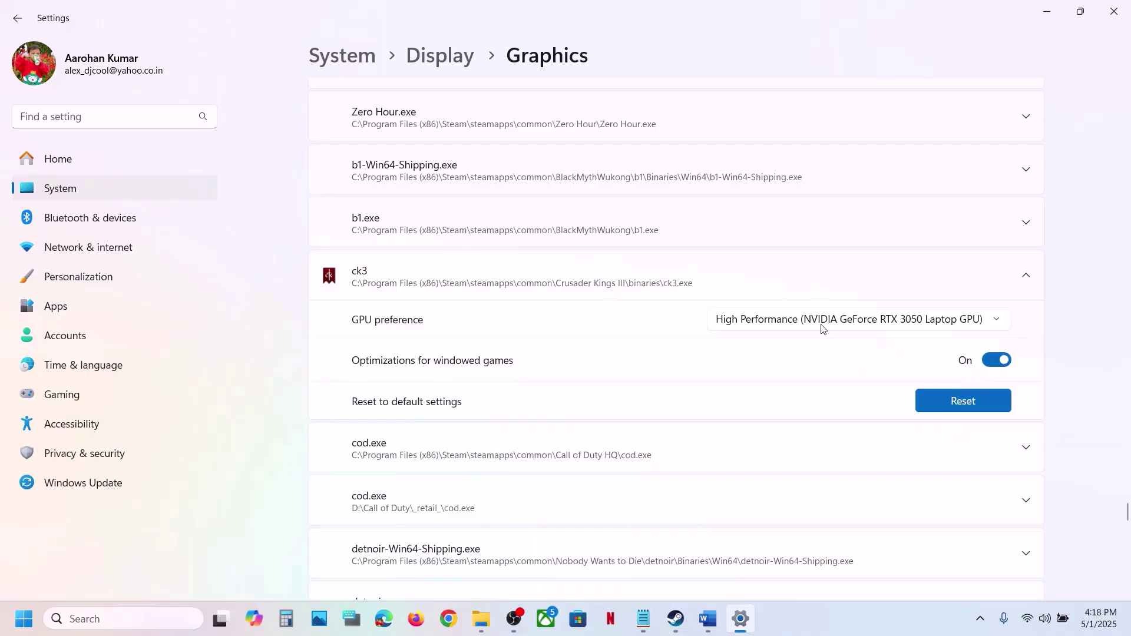
{"action": "left_click", "coordinate": [675, 618]}
- Turn the Step 11 address into a link and load it in Chrome
{"action": "left_click", "coordinate": [713, 627]}
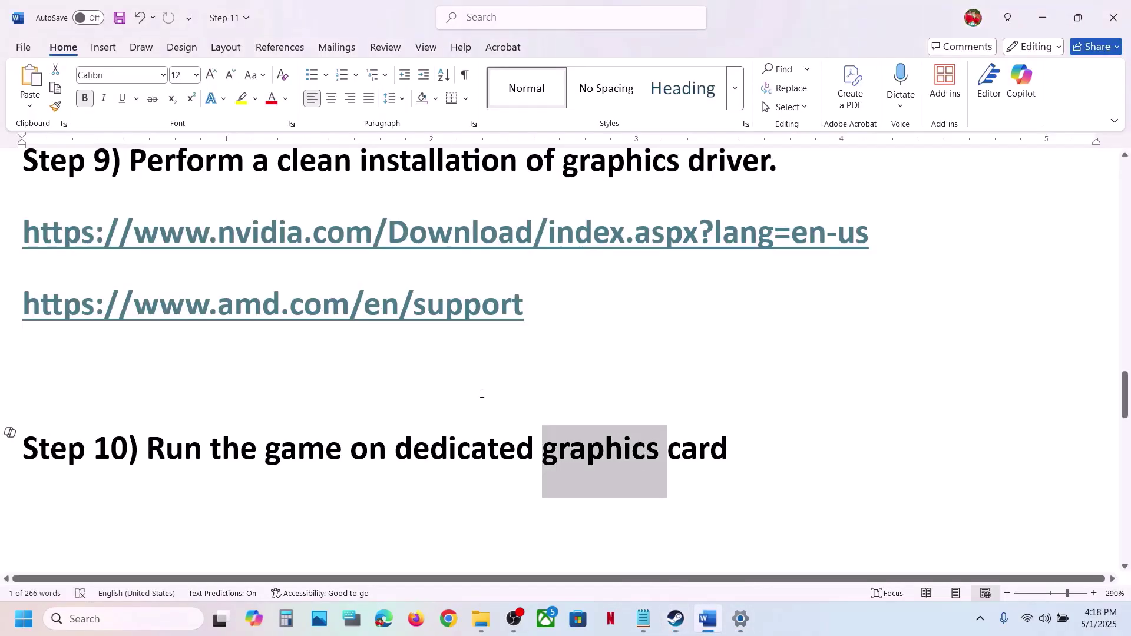
{"action": "scroll", "coordinate": [480, 393], "scroll_direction": "down", "scroll_amount": 4}
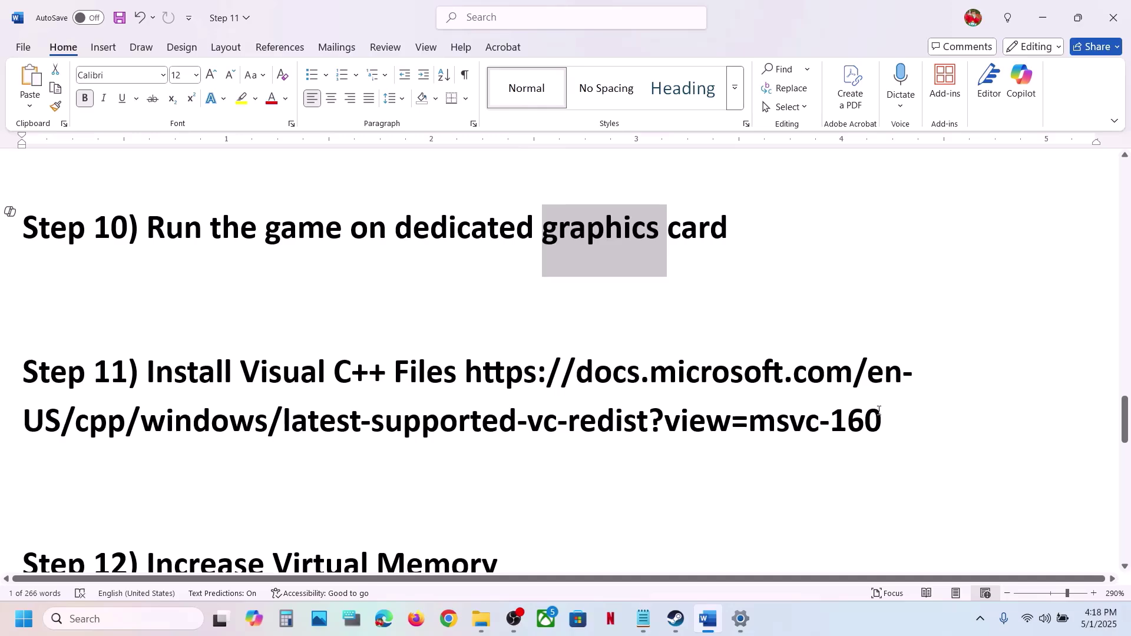
{"action": "left_click", "coordinate": [879, 410]}
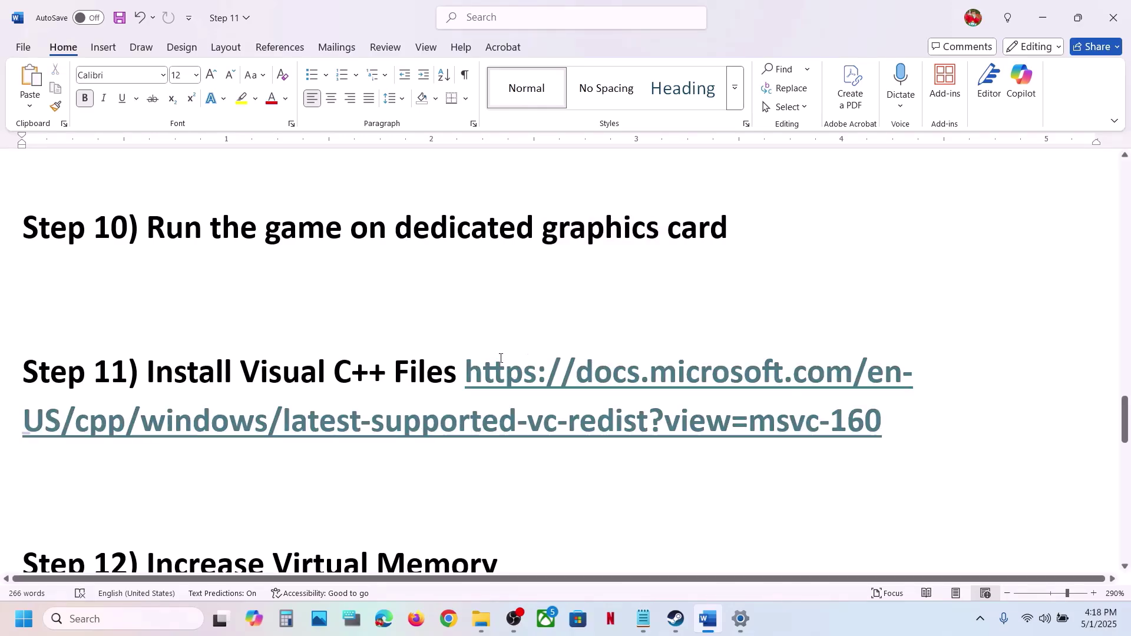
{"action": "left_click_drag", "start_coordinate": [866, 383], "coordinate": [884, 436]}
{"action": "key", "text": "ctrl+c"}
{"action": "left_click", "coordinate": [448, 619]}
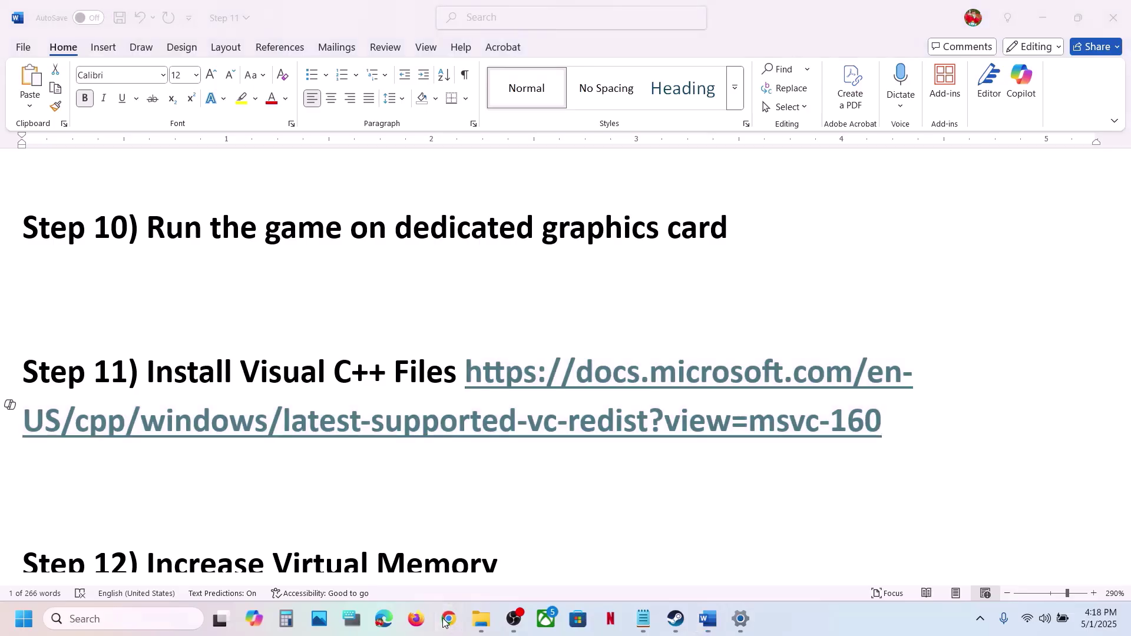
{"action": "key", "text": "ctrl+v"}
{"action": "key", "text": "Return"}
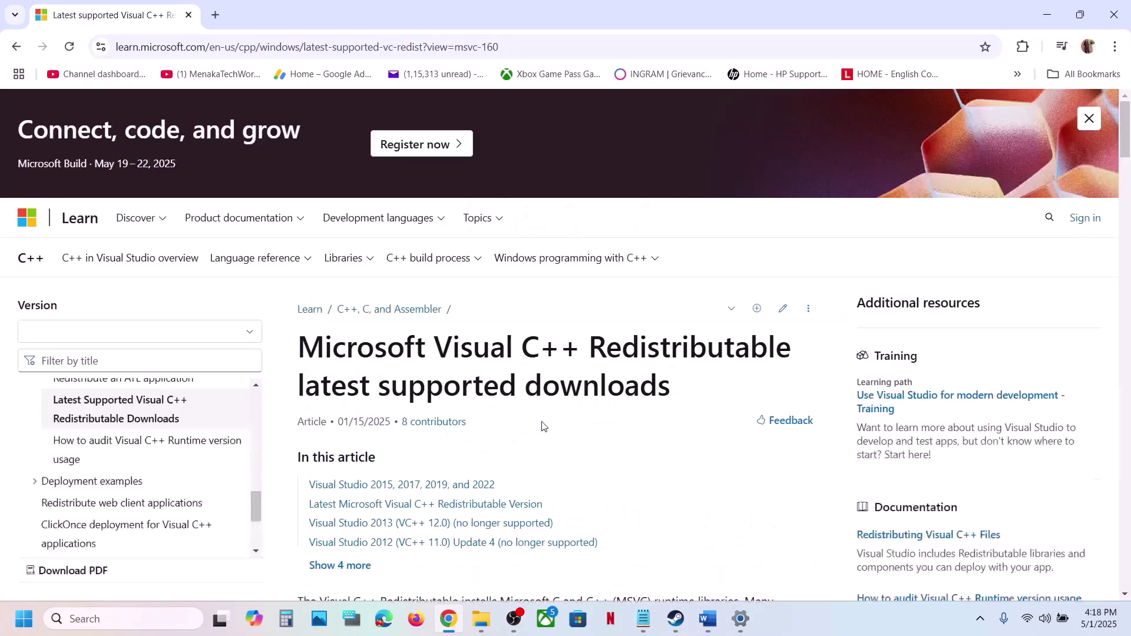
- Download the x86 Visual C++ 2015-2022 Redistributable and run its Repair
{"action": "scroll", "coordinate": [454, 316], "scroll_direction": "down", "scroll_amount": 8}
{"action": "left_click_drag", "start_coordinate": [399, 298], "coordinate": [716, 326]}
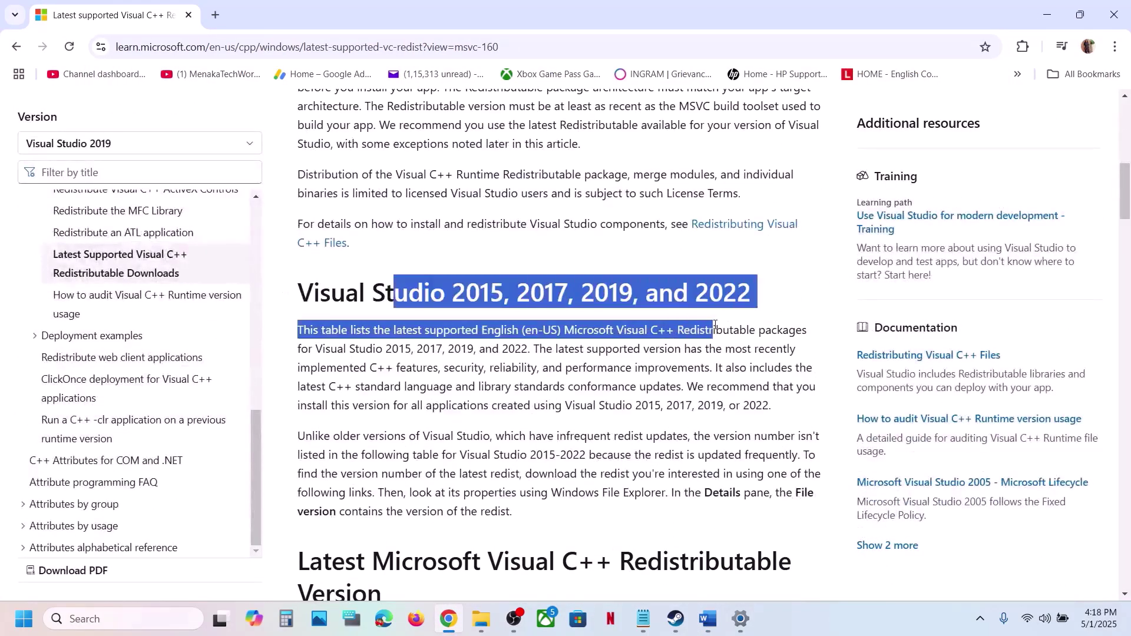
{"action": "scroll", "coordinate": [475, 472], "scroll_direction": "down", "scroll_amount": 6}
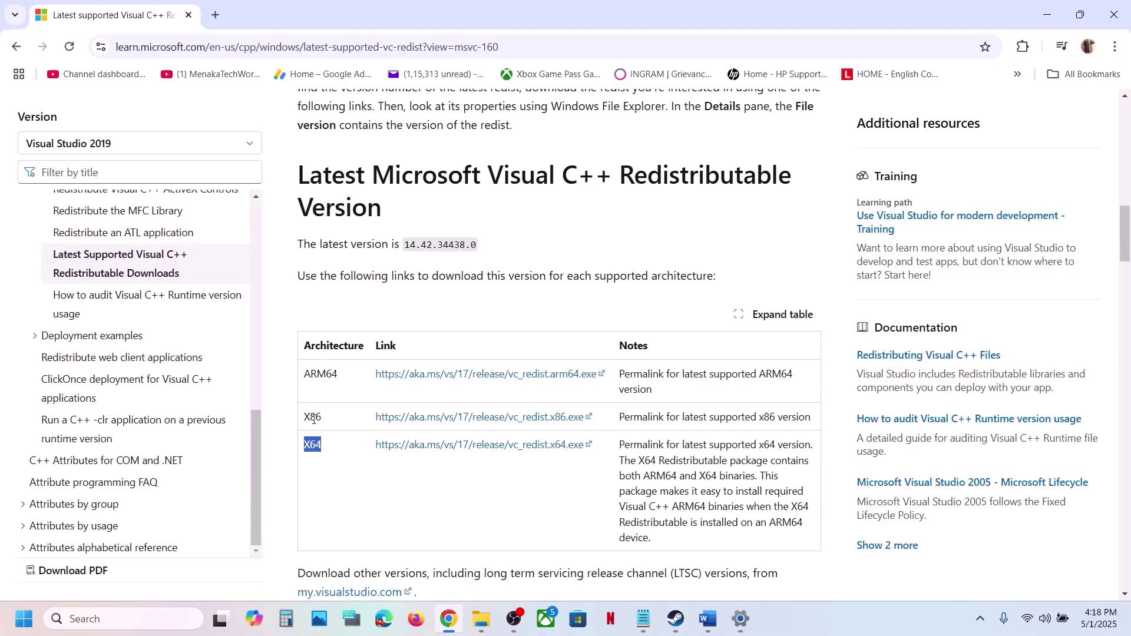
{"action": "double_click", "coordinate": [314, 420]}
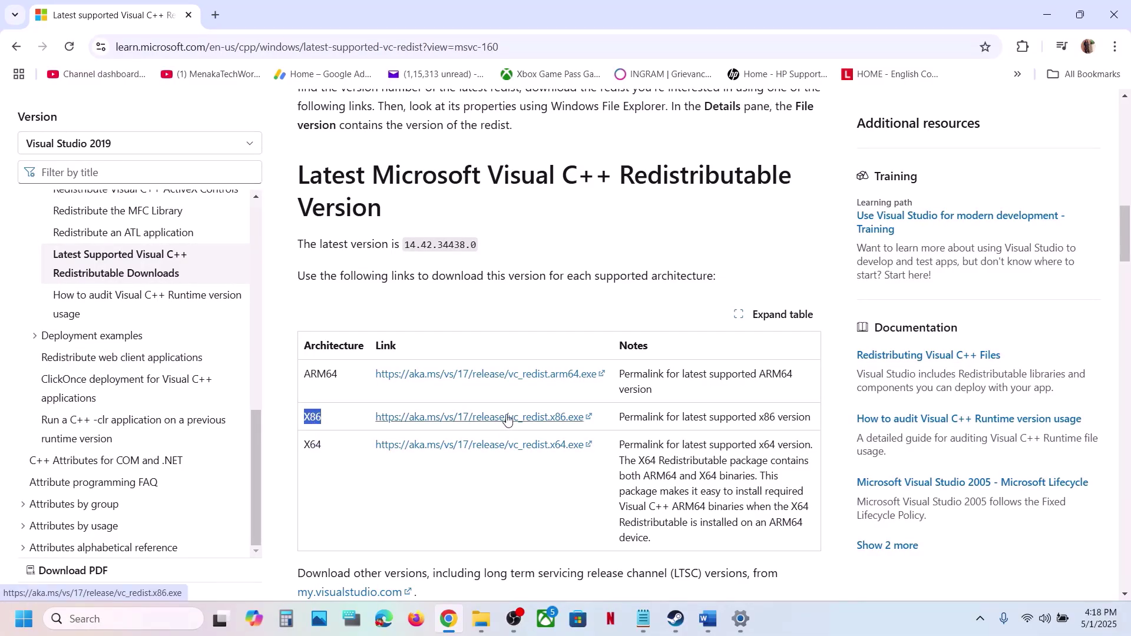
{"action": "left_click", "coordinate": [508, 419]}
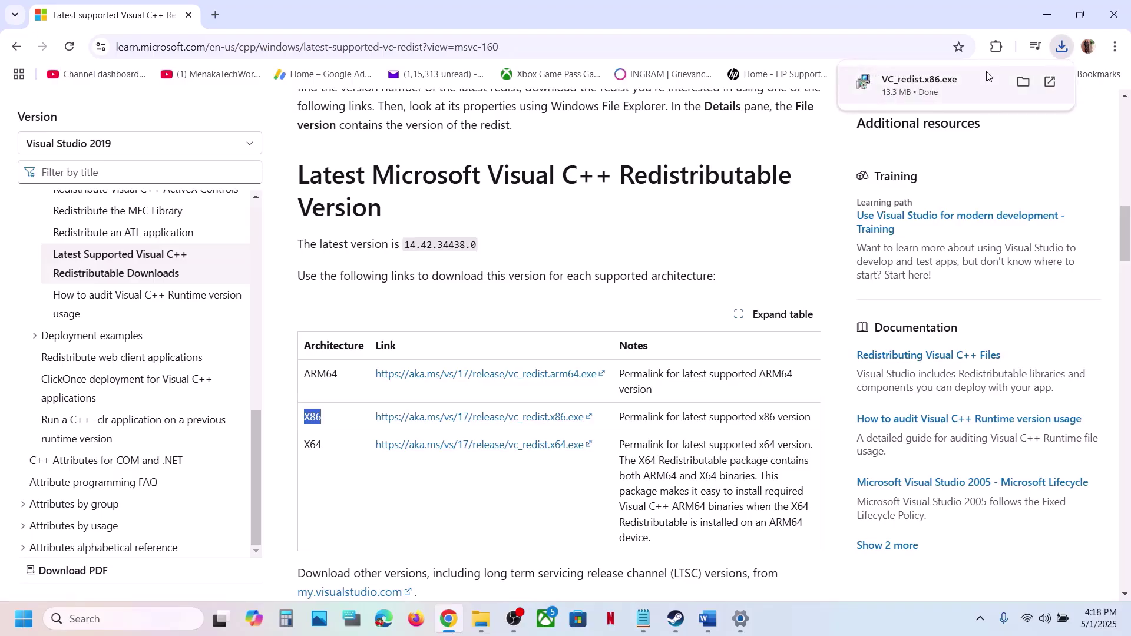
{"action": "left_click", "coordinate": [987, 76]}
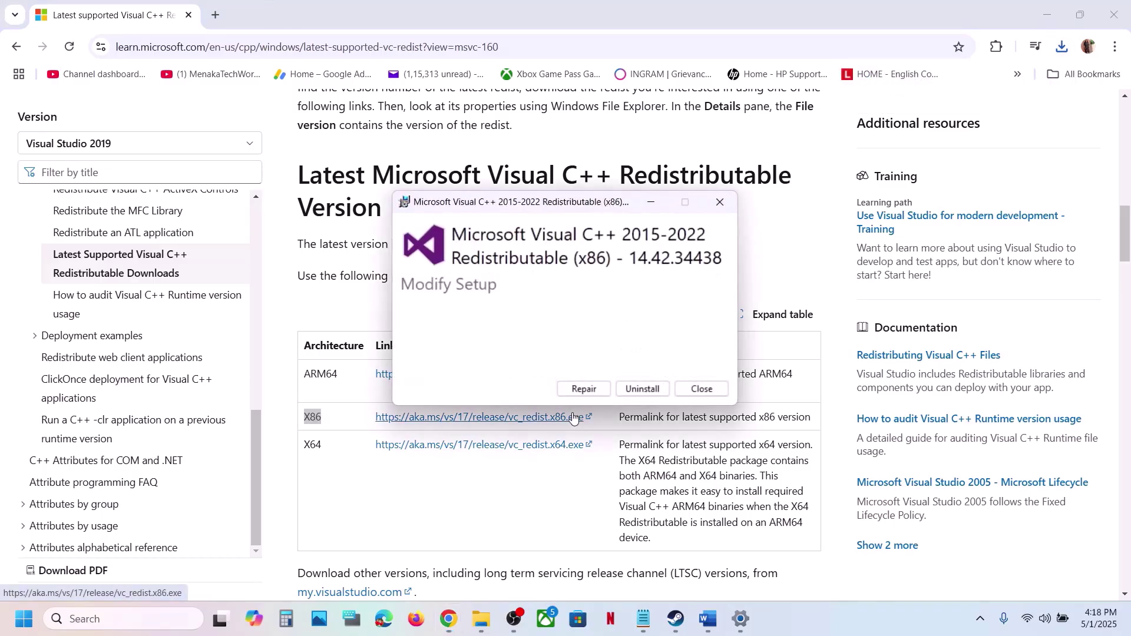
{"action": "left_click", "coordinate": [584, 389]}
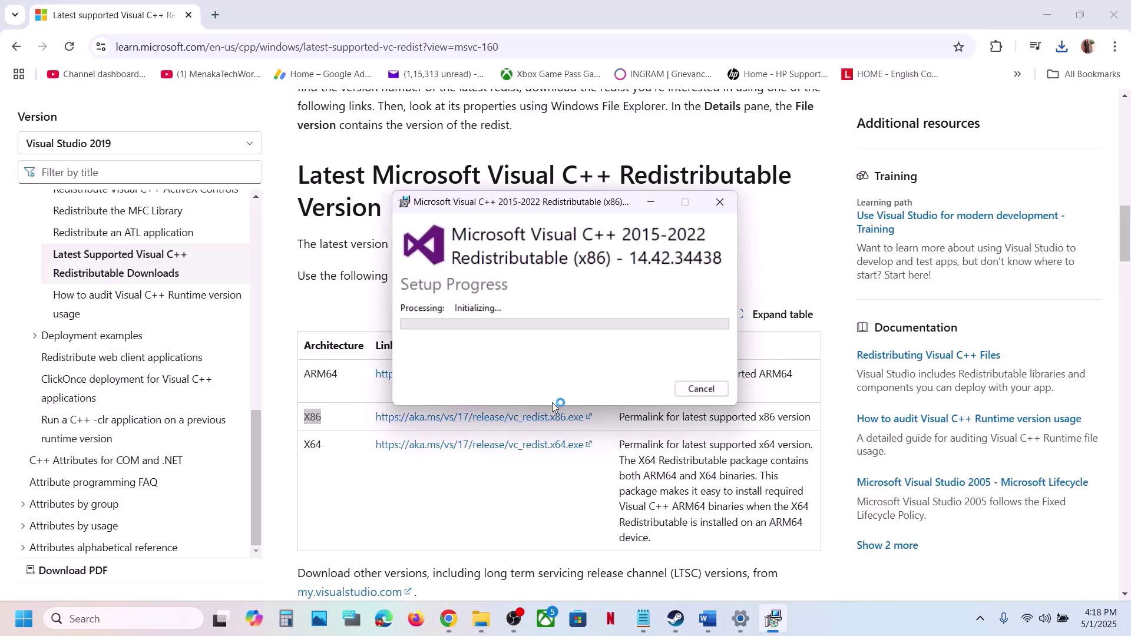
- Download and repair the x64 redistributable, then close both finished setup windows
{"action": "left_click", "coordinate": [427, 449]}
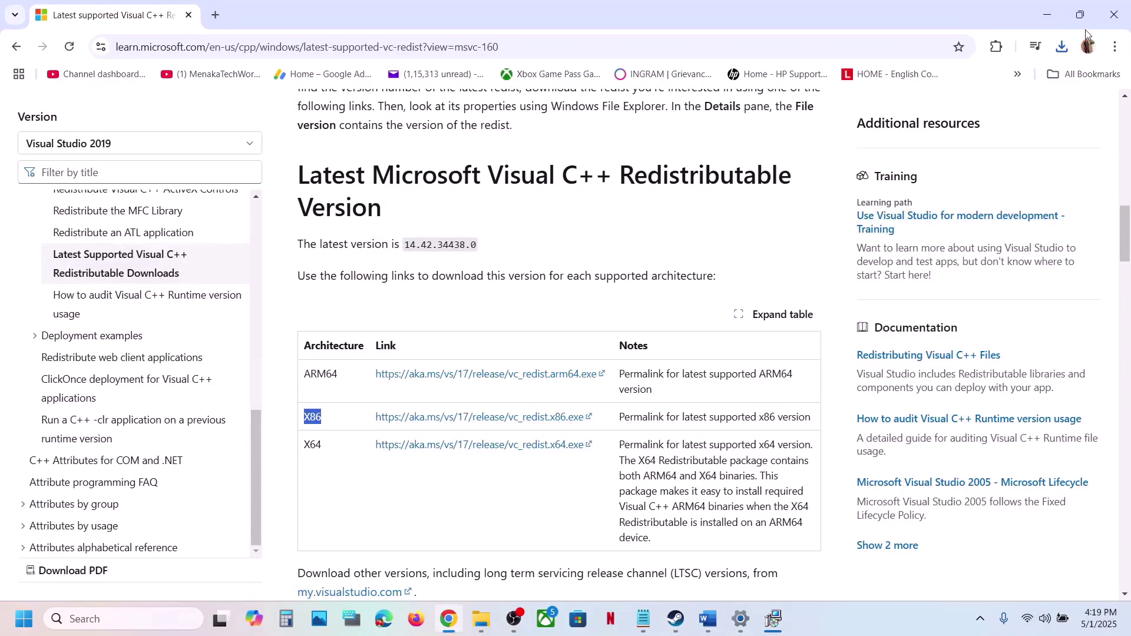
{"action": "left_click", "coordinate": [1061, 46]}
{"action": "left_click", "coordinate": [658, 323]}
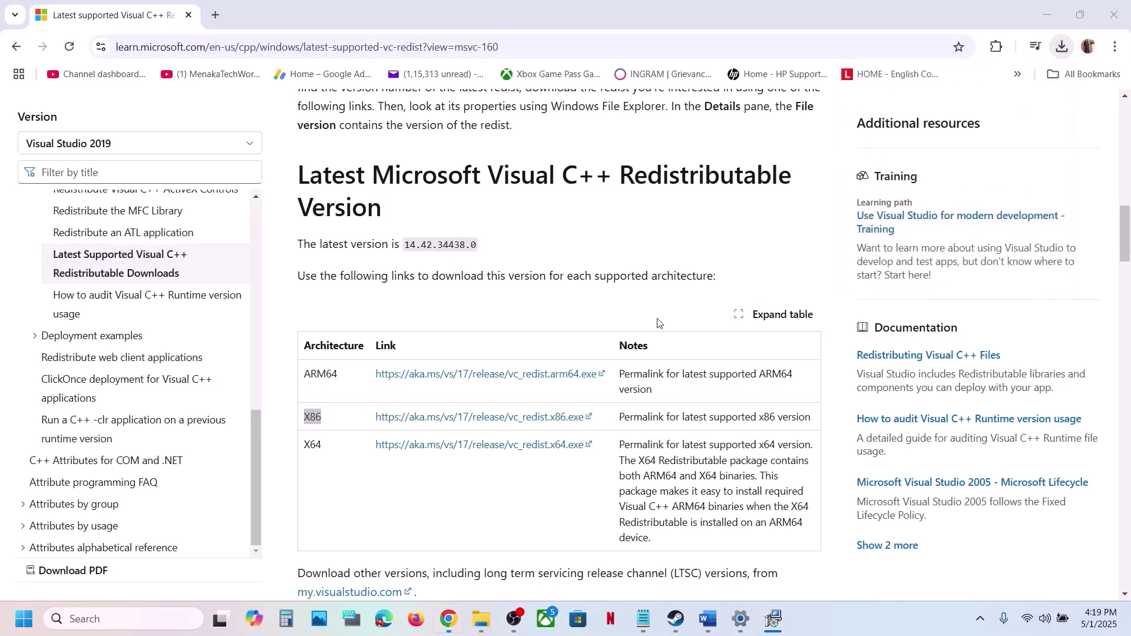
{"action": "left_click", "coordinate": [583, 390]}
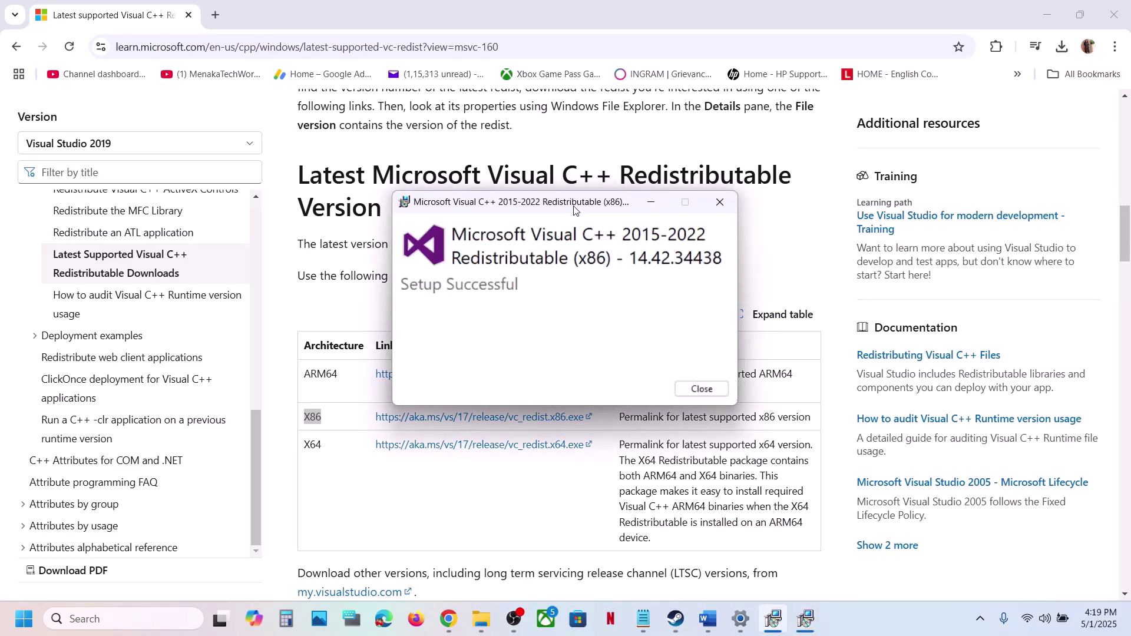
{"action": "left_click_drag", "start_coordinate": [613, 199], "coordinate": [524, 200]}
{"action": "left_click", "coordinate": [609, 405]}
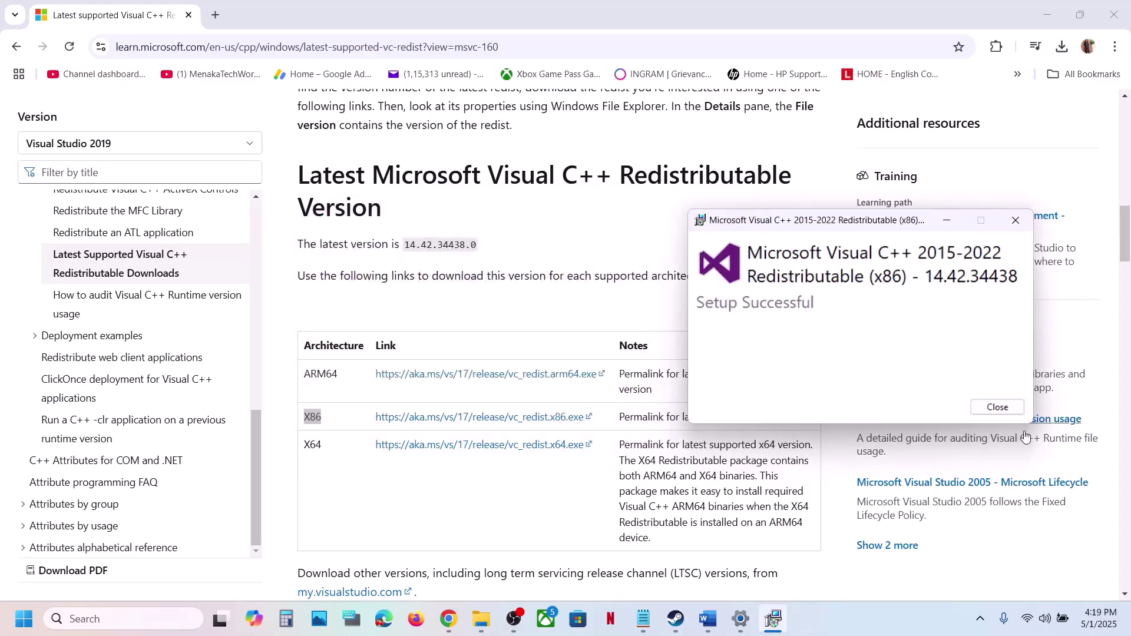
{"action": "left_click", "coordinate": [997, 407]}
{"action": "left_click", "coordinate": [24, 618]}
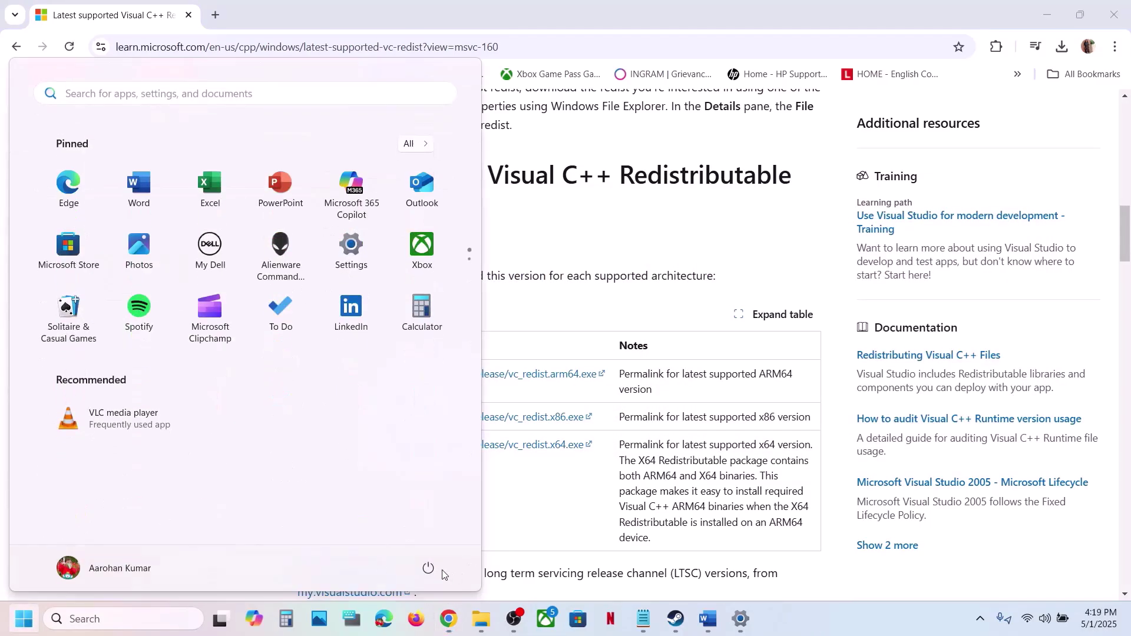
- Copy the 'View Advanced system settings' heading from Word and paste it into Windows search
{"action": "left_click", "coordinate": [429, 568]}
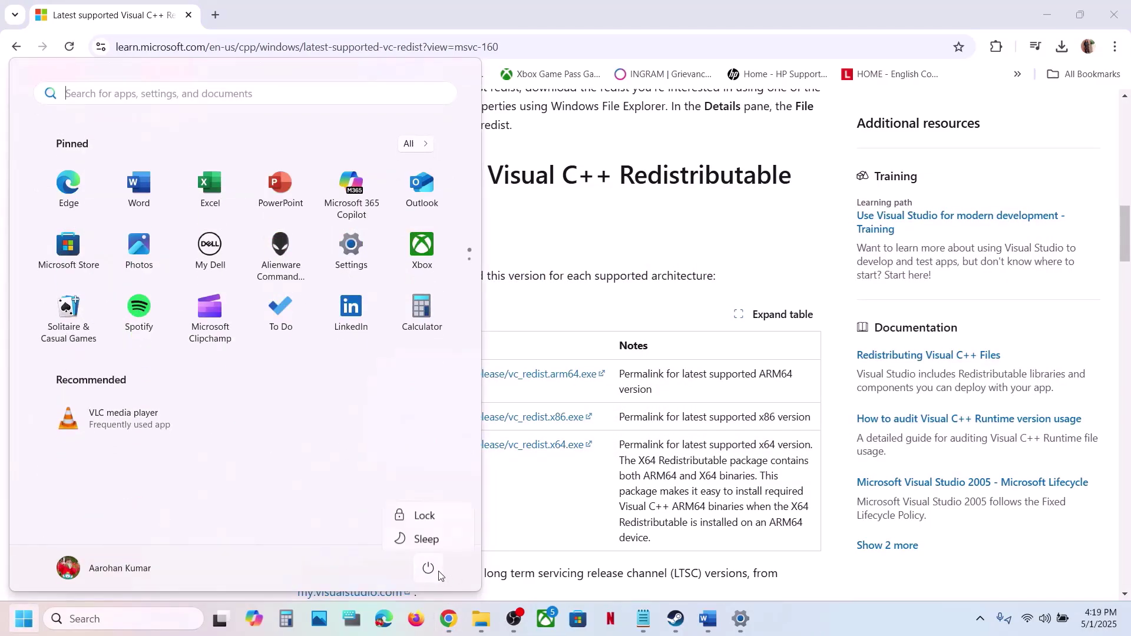
{"action": "left_click", "coordinate": [676, 619]}
{"action": "left_click", "coordinate": [704, 625]}
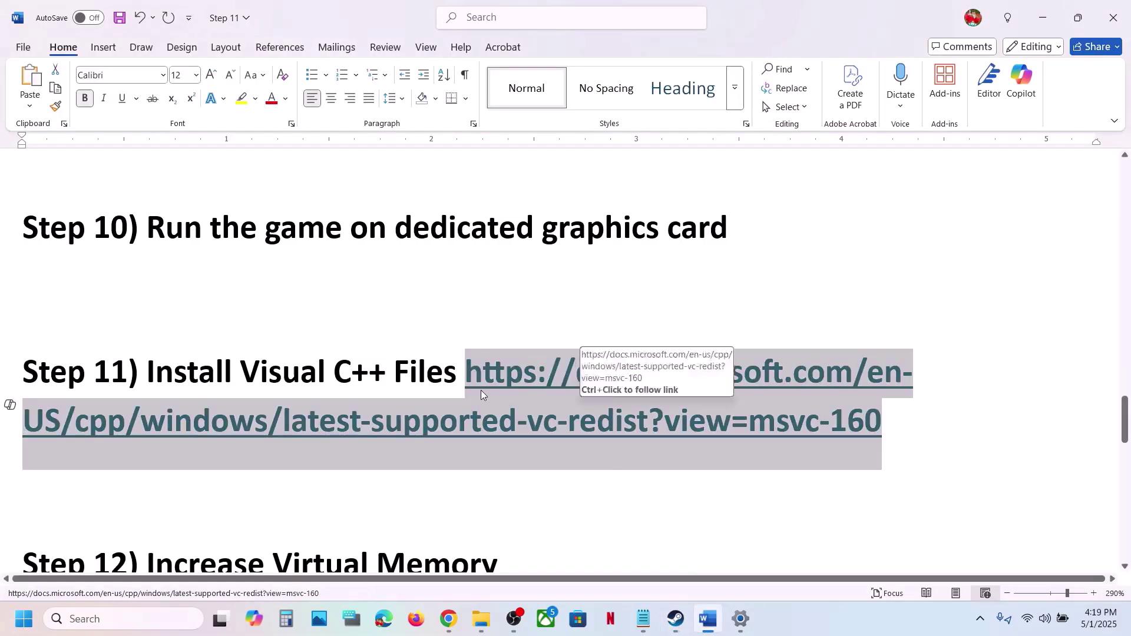
{"action": "scroll", "coordinate": [480, 390], "scroll_direction": "down", "scroll_amount": 5}
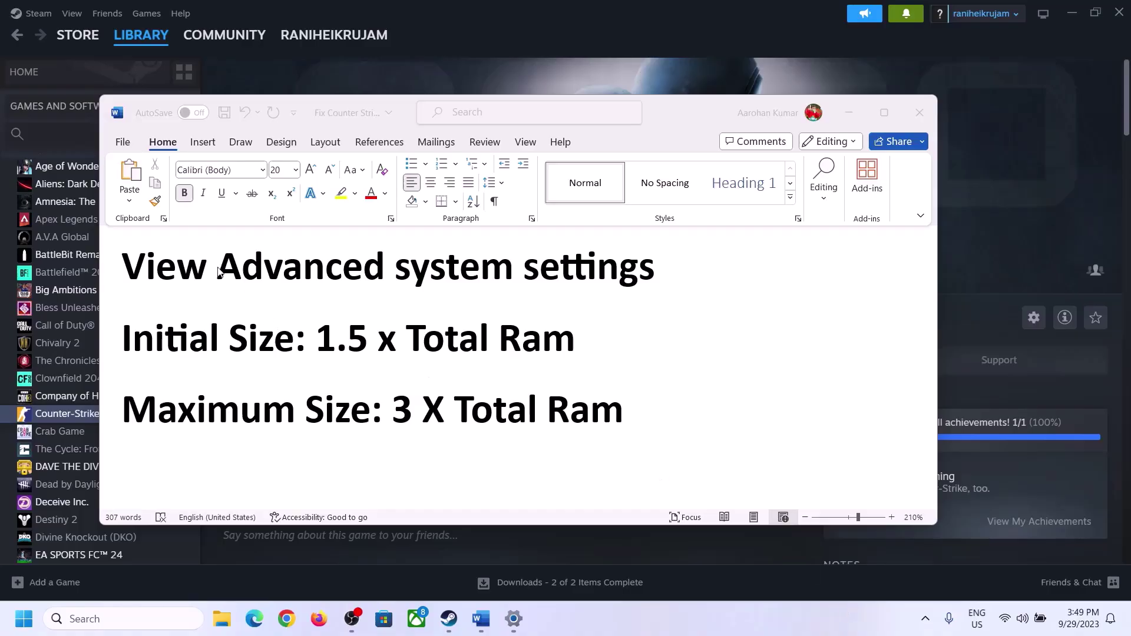
{"action": "left_click", "coordinate": [151, 271]}
{"action": "left_click_drag", "start_coordinate": [134, 271], "coordinate": [627, 279]}
{"action": "key", "text": "ctrl+c"}
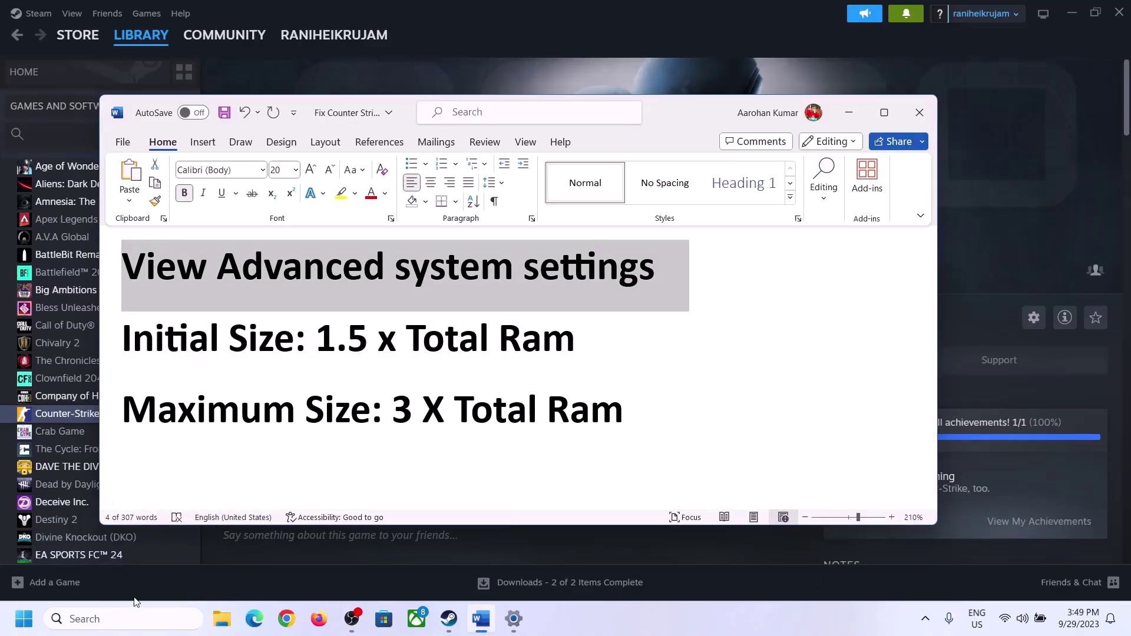
{"action": "left_click", "coordinate": [134, 618]}
{"action": "key", "text": "ctrl+v"}
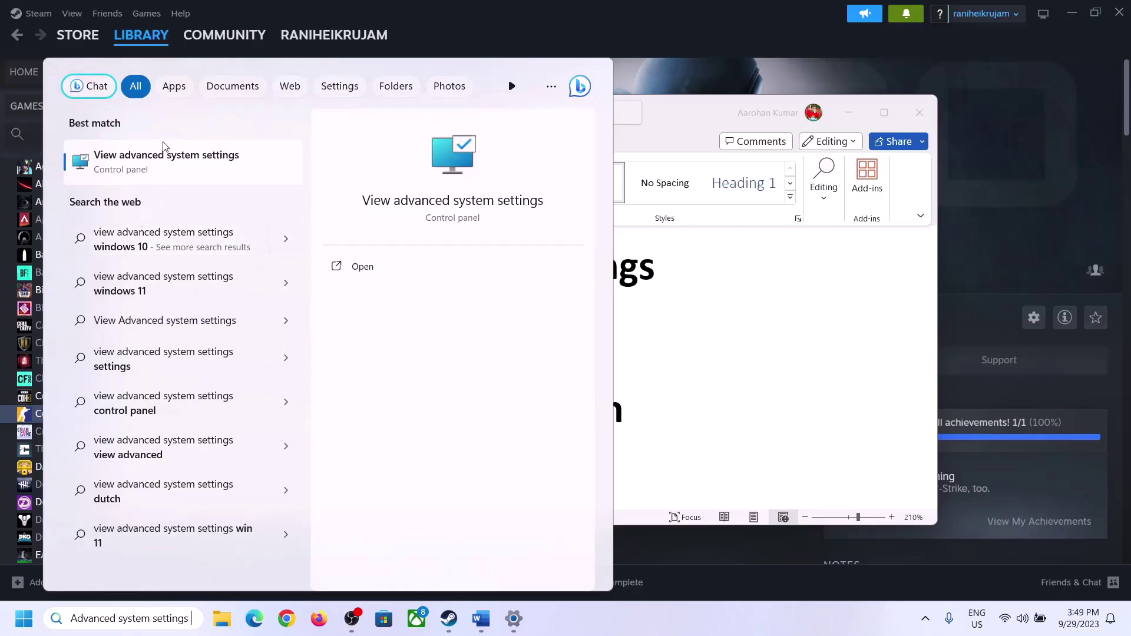
- Turn off automatic paging-file management and choose Custom size for drive C:
{"action": "left_click", "coordinate": [159, 170]}
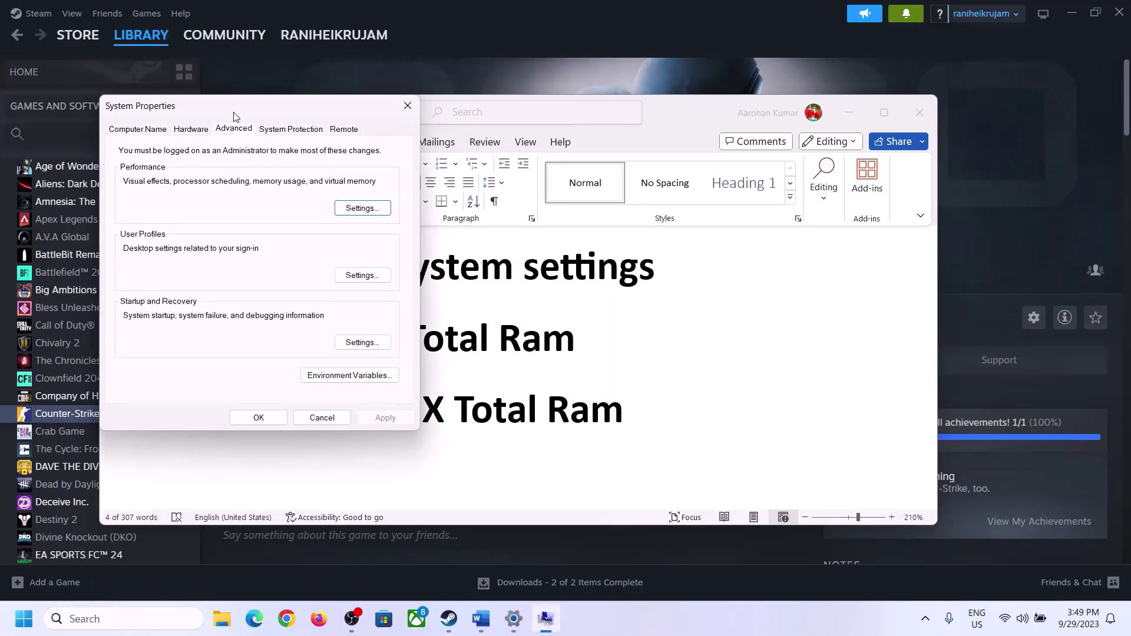
{"action": "left_click_drag", "start_coordinate": [235, 115], "coordinate": [506, 207]}
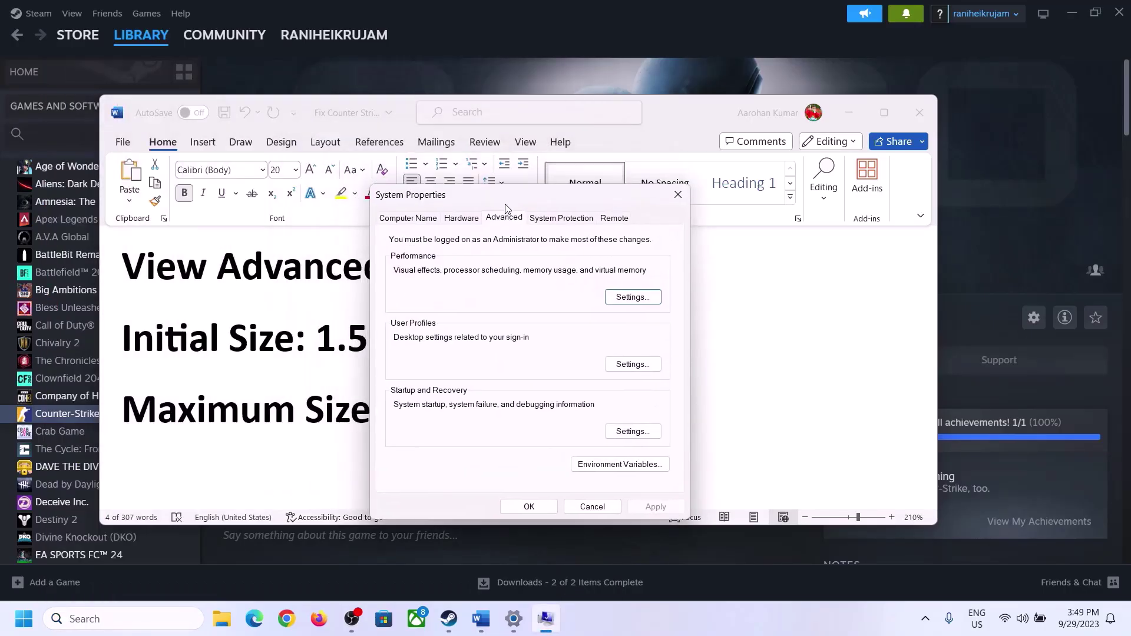
{"action": "left_click", "coordinate": [631, 301]}
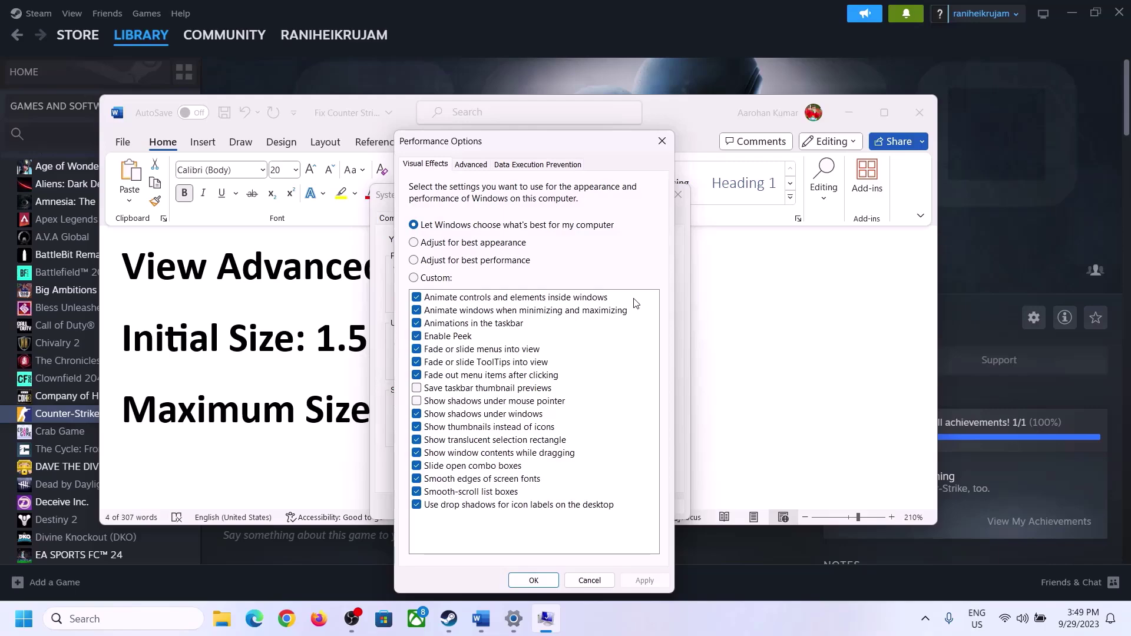
{"action": "left_click", "coordinate": [475, 168]}
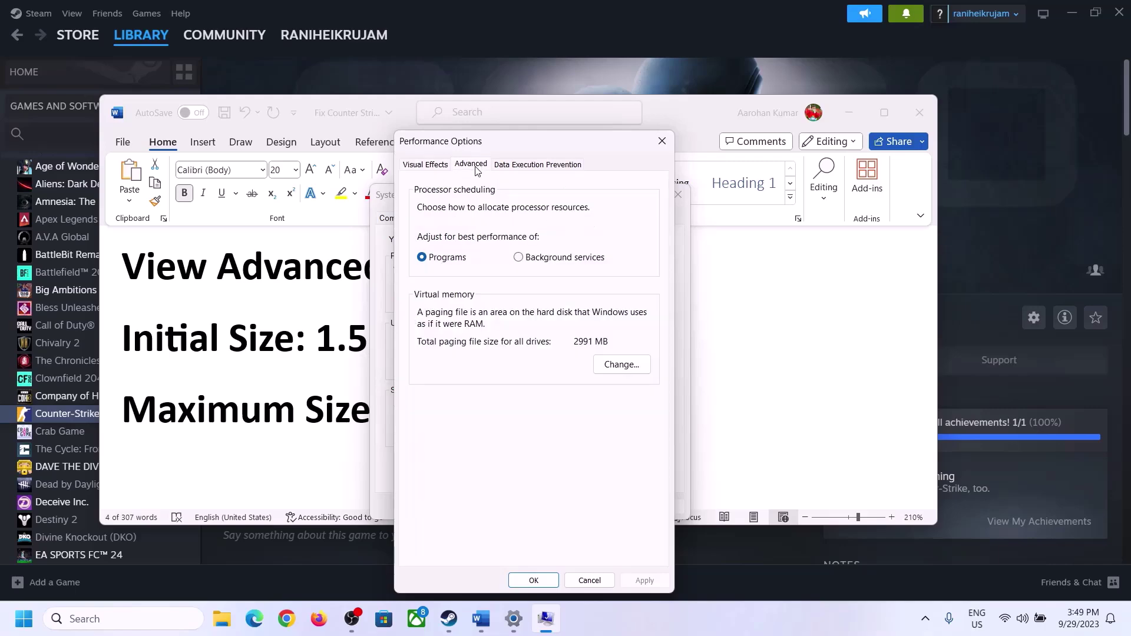
{"action": "left_click", "coordinate": [623, 365]}
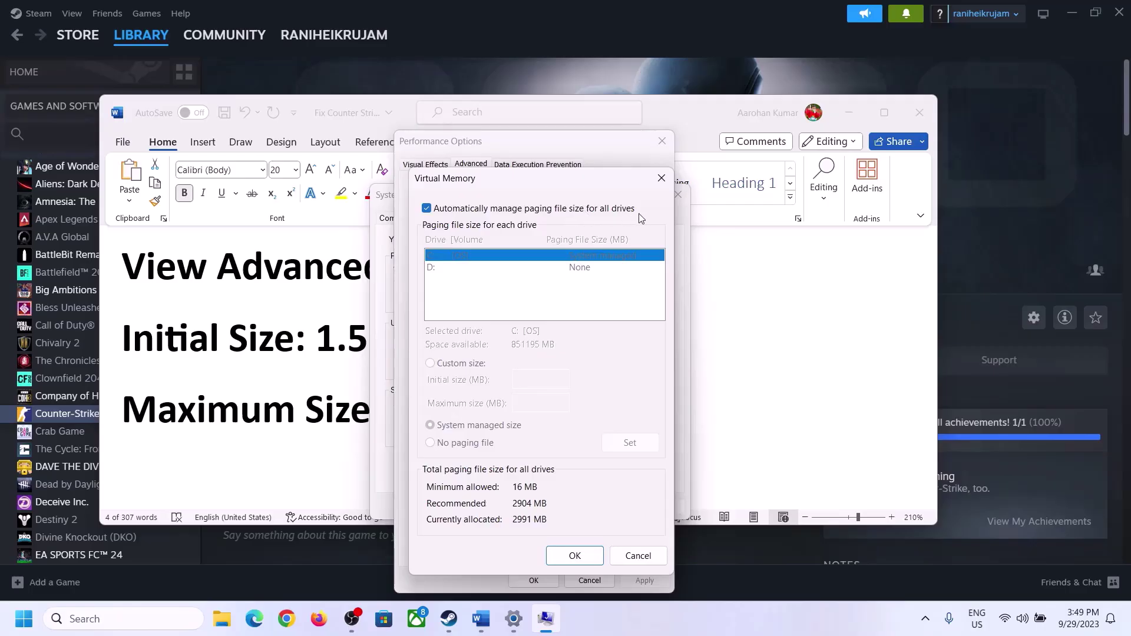
{"action": "left_click", "coordinate": [427, 209]}
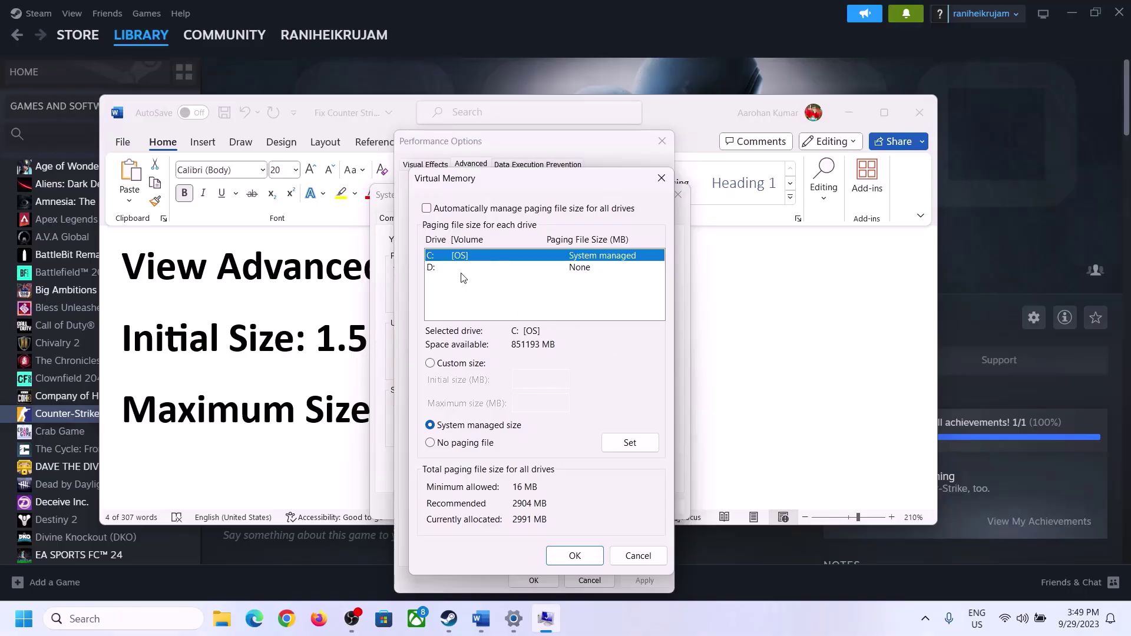
{"action": "left_click", "coordinate": [431, 365]}
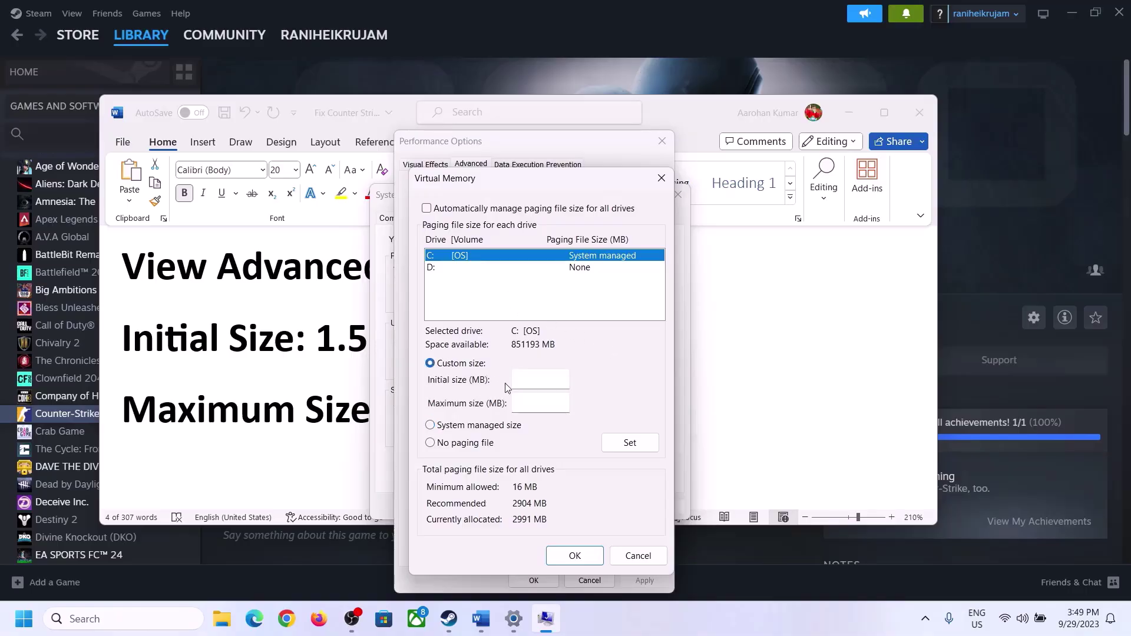
- Highlight the 1.5 x Total Ram note and open Windows Settings' System page
{"action": "left_click", "coordinate": [309, 352]}
{"action": "left_click_drag", "start_coordinate": [315, 342], "coordinate": [525, 351]}
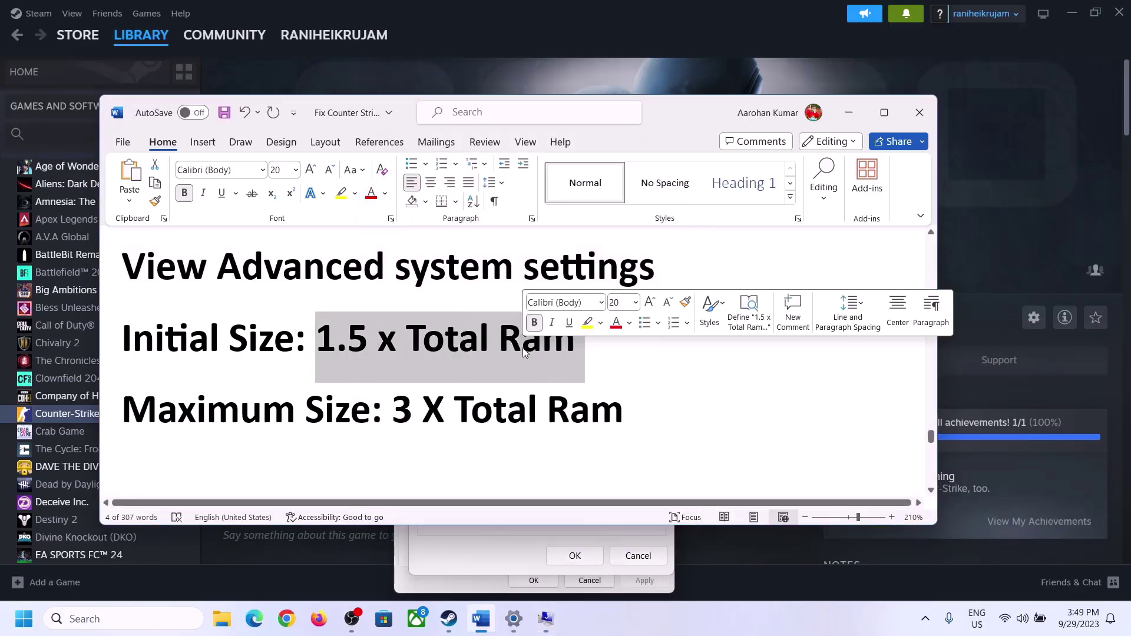
{"action": "left_click", "coordinate": [514, 621]}
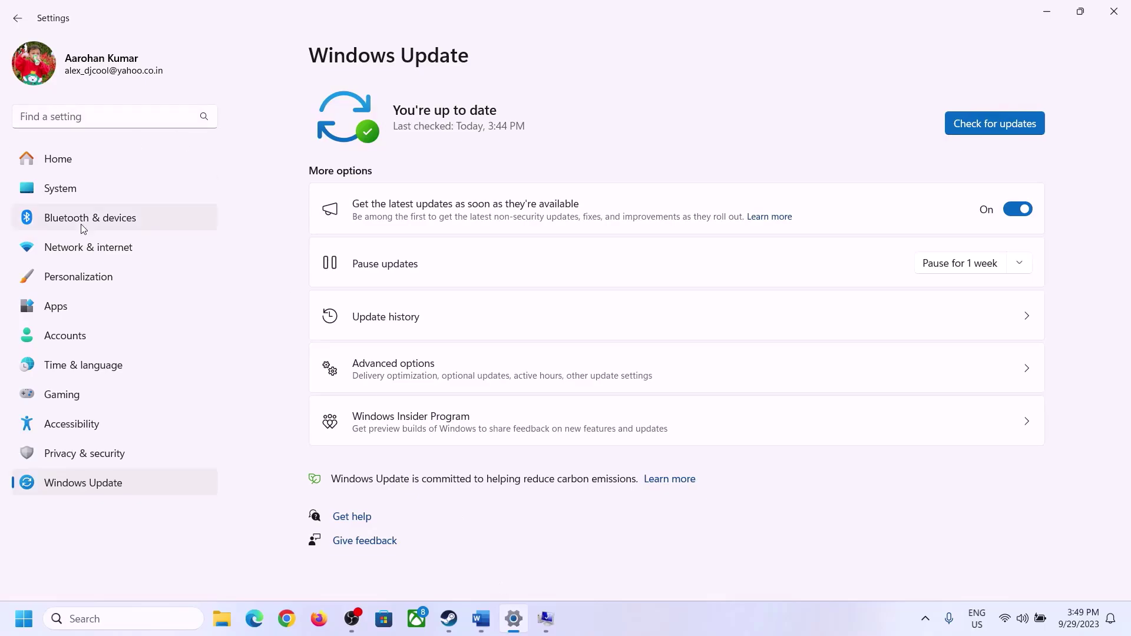
{"action": "left_click", "coordinate": [52, 196]}
{"action": "scroll", "coordinate": [412, 407], "scroll_direction": "down", "scroll_amount": 10}
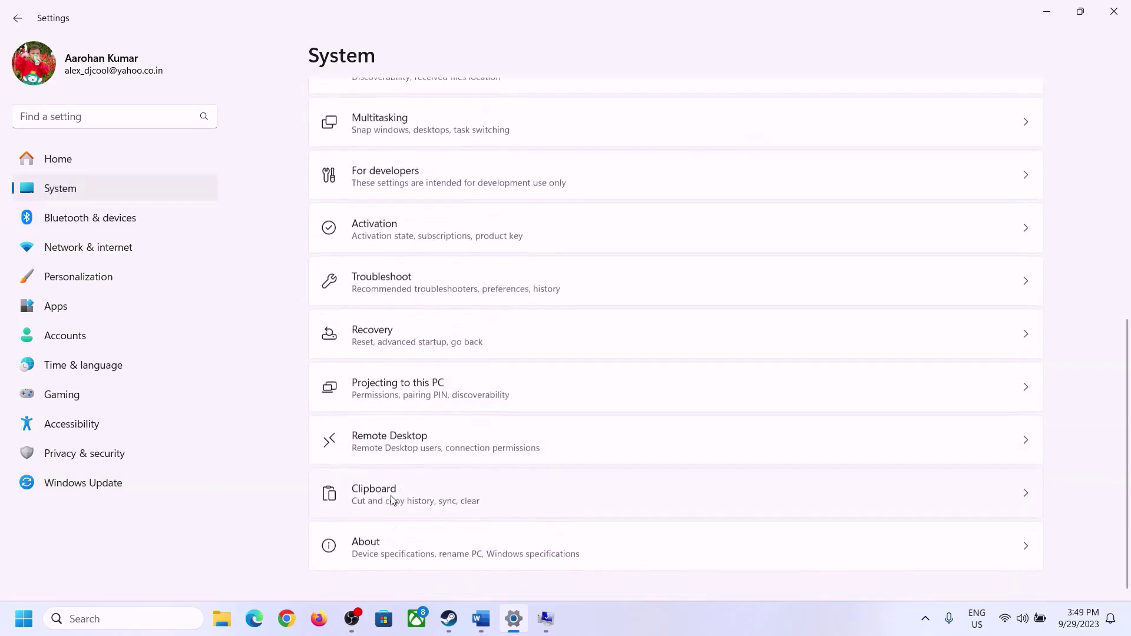